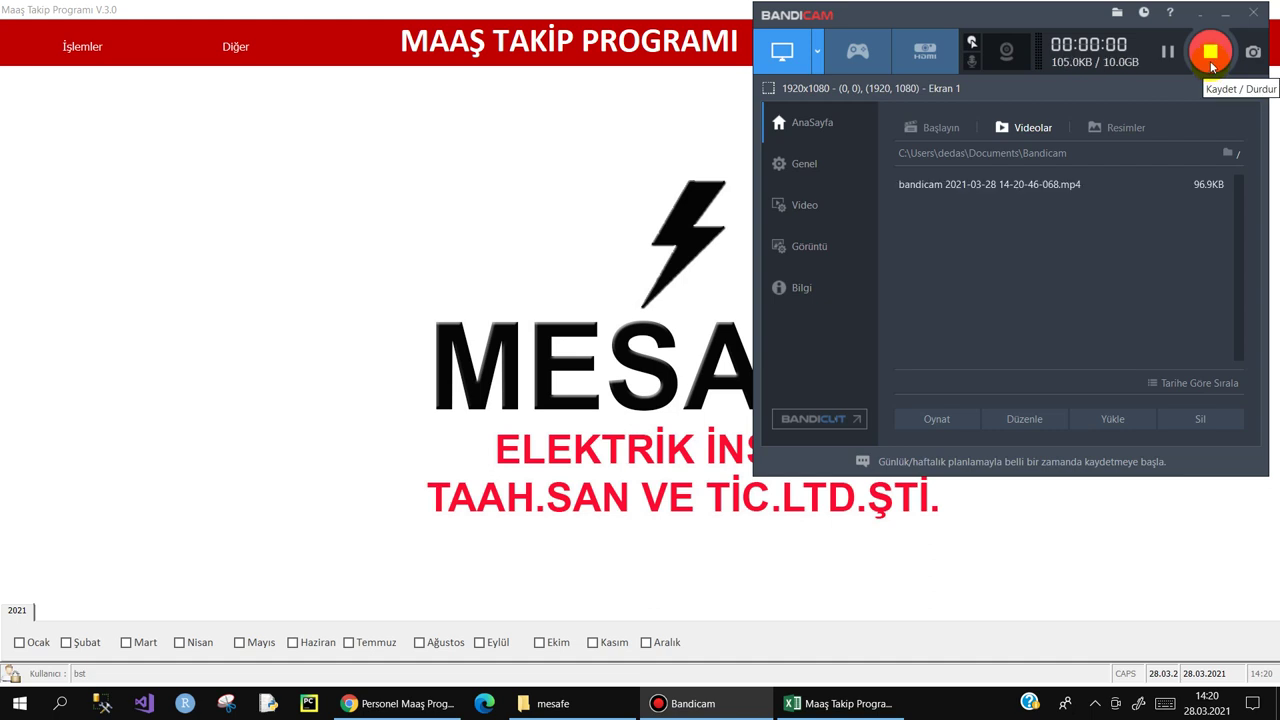
# Step: Bring the Maaş Takip Programı main screen forward and look through the İşlemler and utilities menus
pyautogui.click(1225, 14)
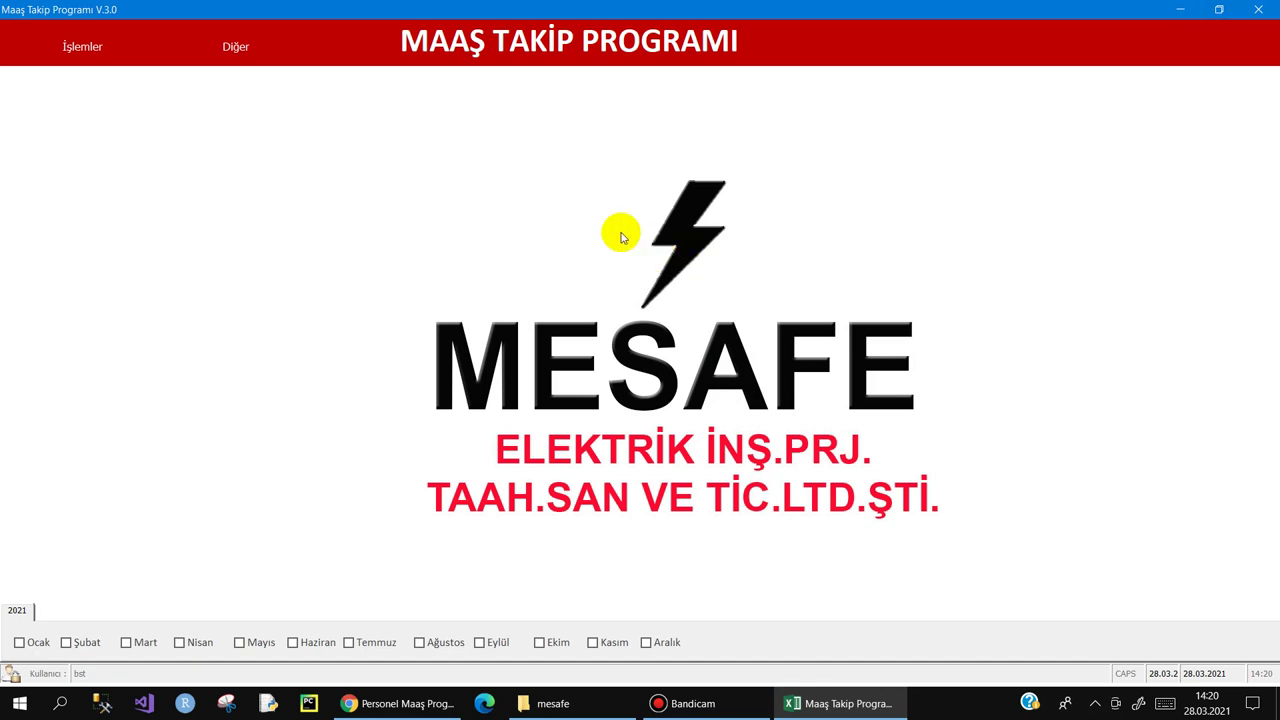
pyautogui.click(400, 703)
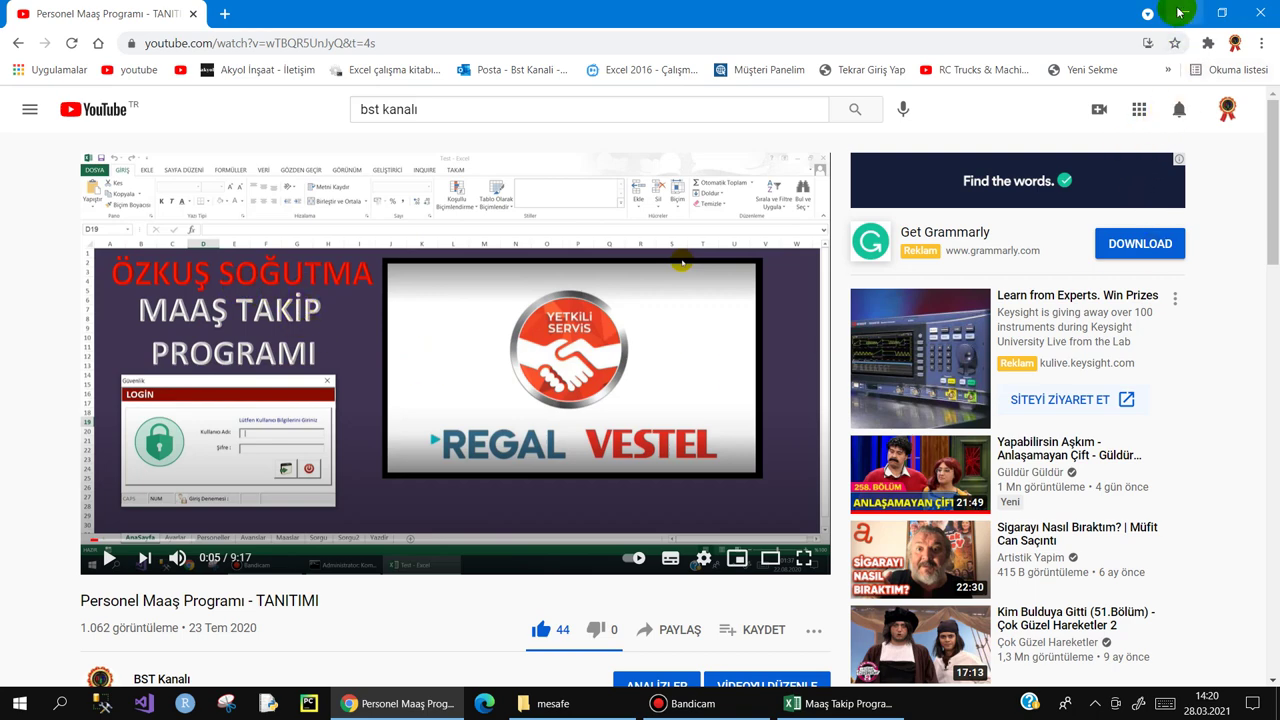
pyautogui.click(1178, 14)
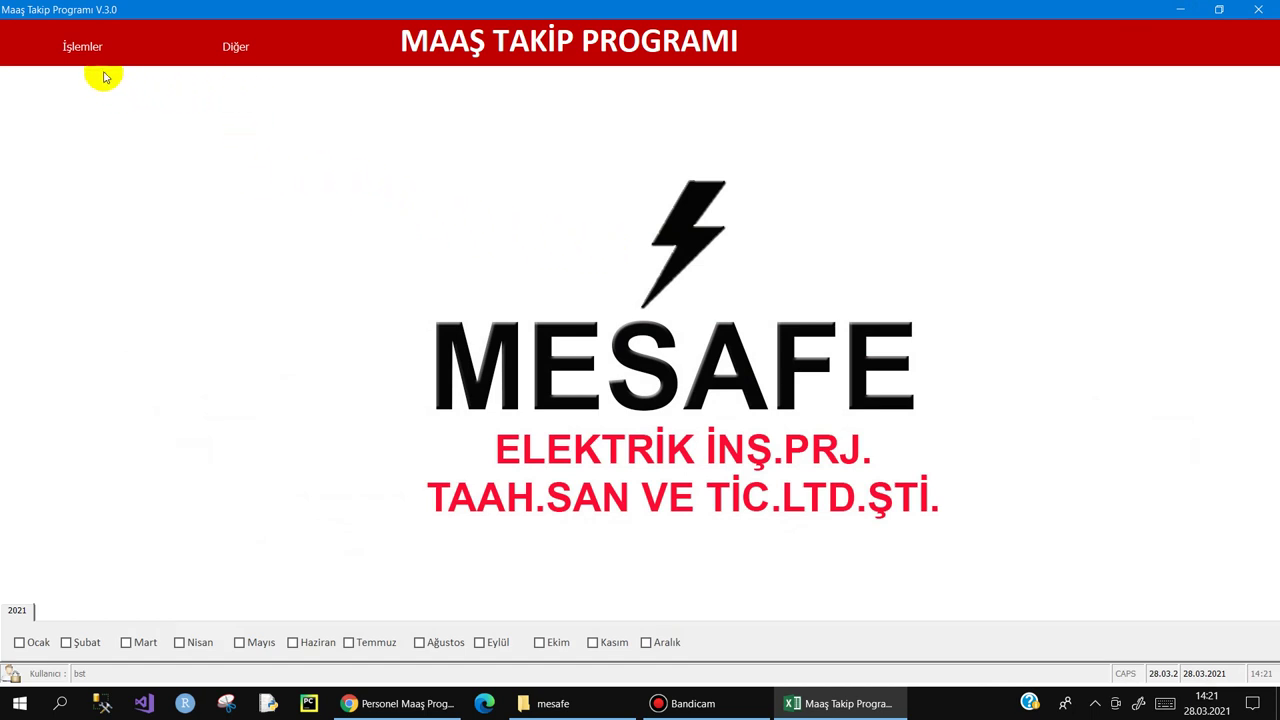
pyautogui.click(85, 50)
pyautogui.click(236, 50)
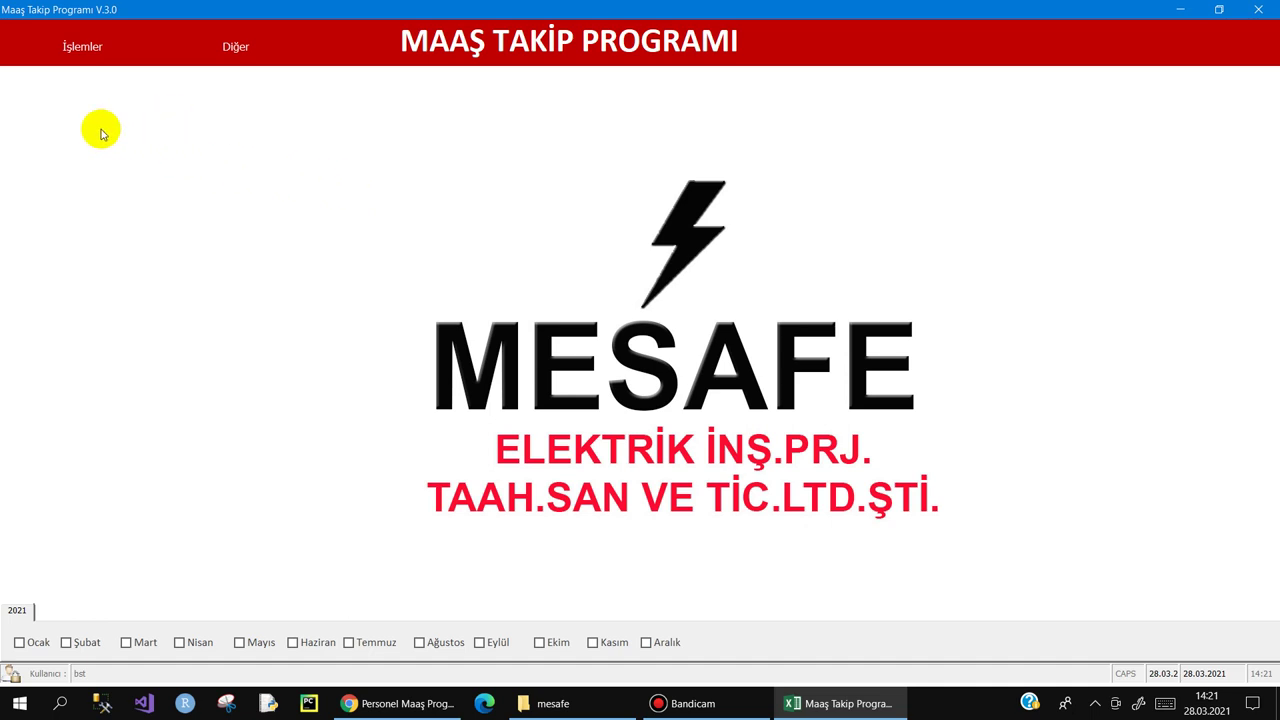
pyautogui.click(82, 48)
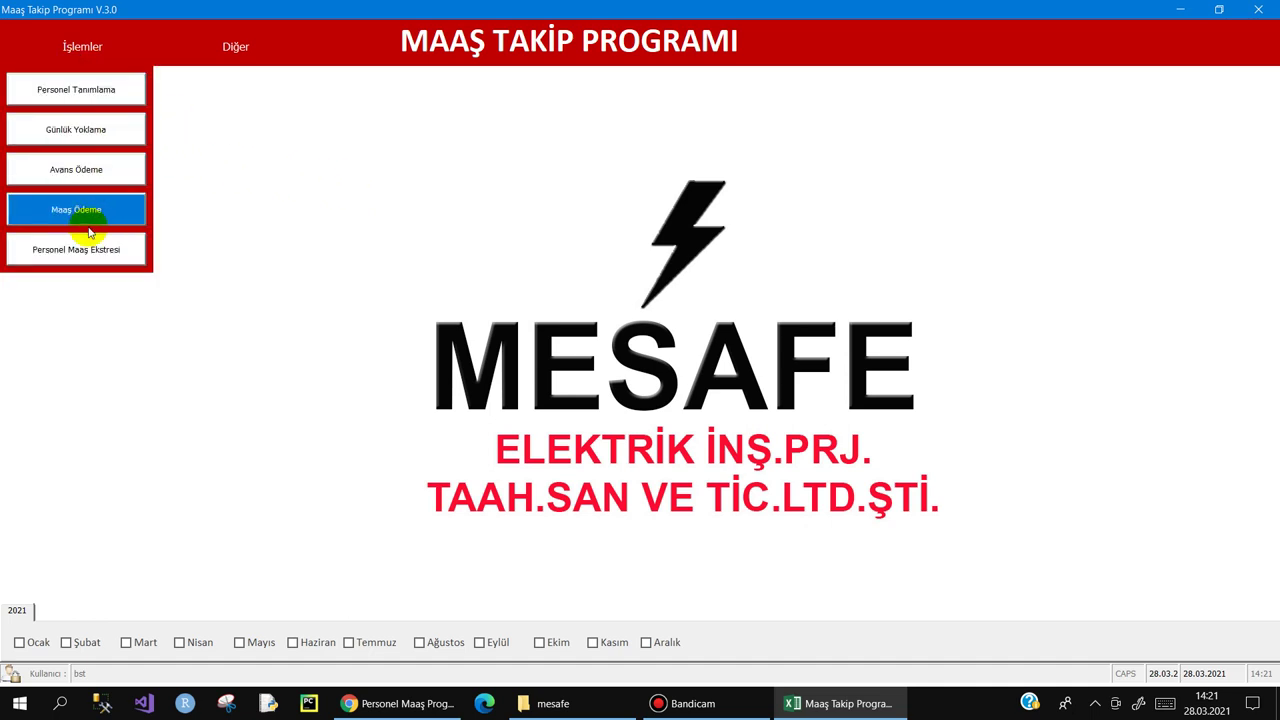
# Step: Register a new Tekniker in Proje Yönetimi, hired 28.03.2013, on a 3.000 TL salary
pyautogui.moveTo(242, 88)
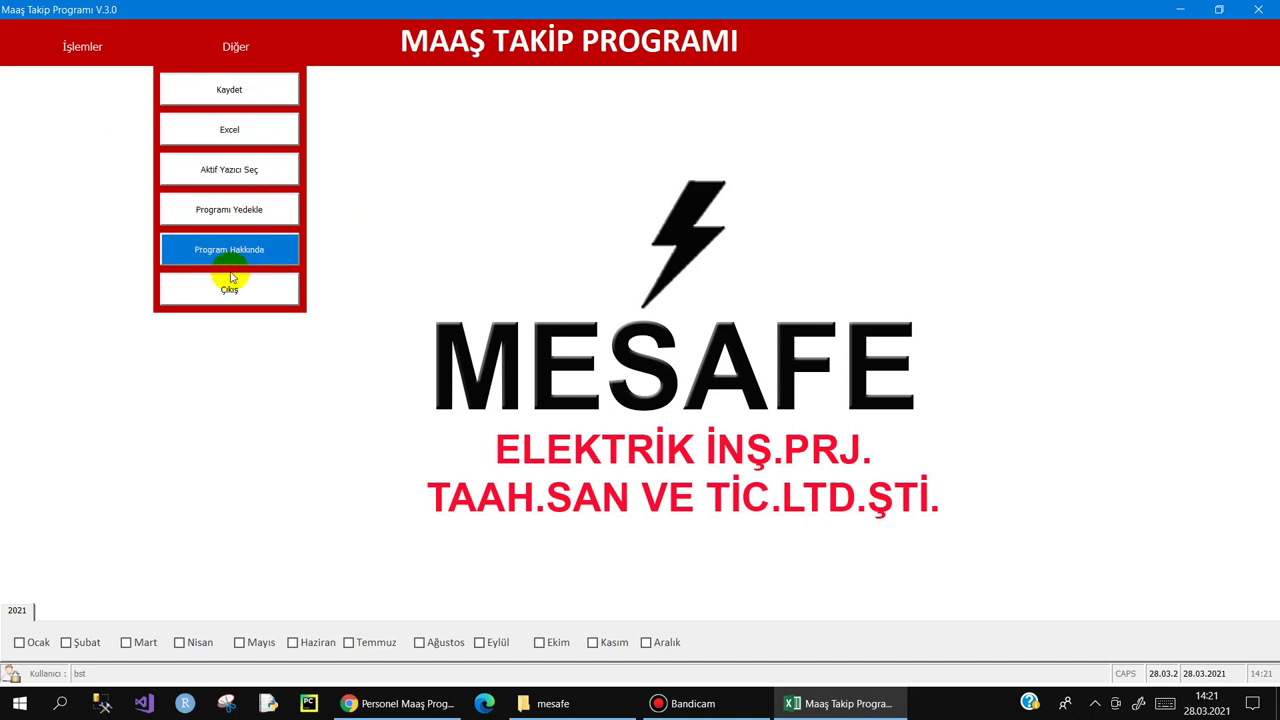
pyautogui.moveTo(108, 56)
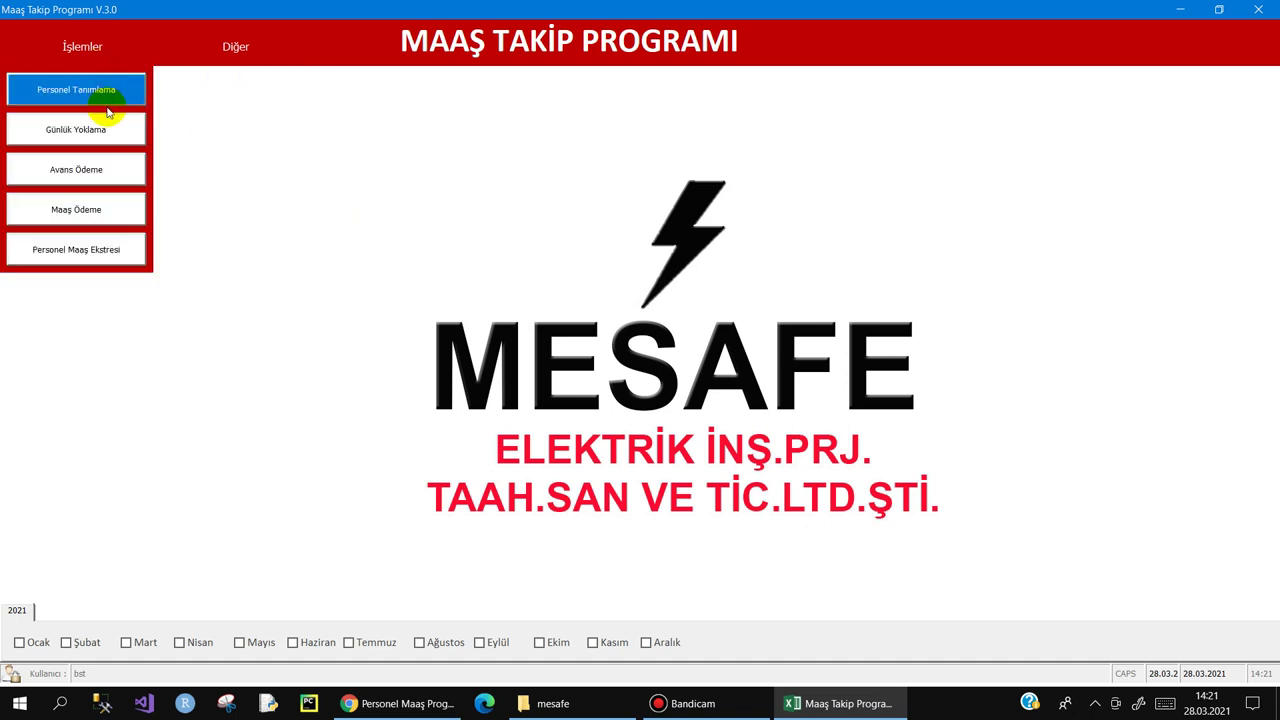
pyautogui.moveTo(207, 60)
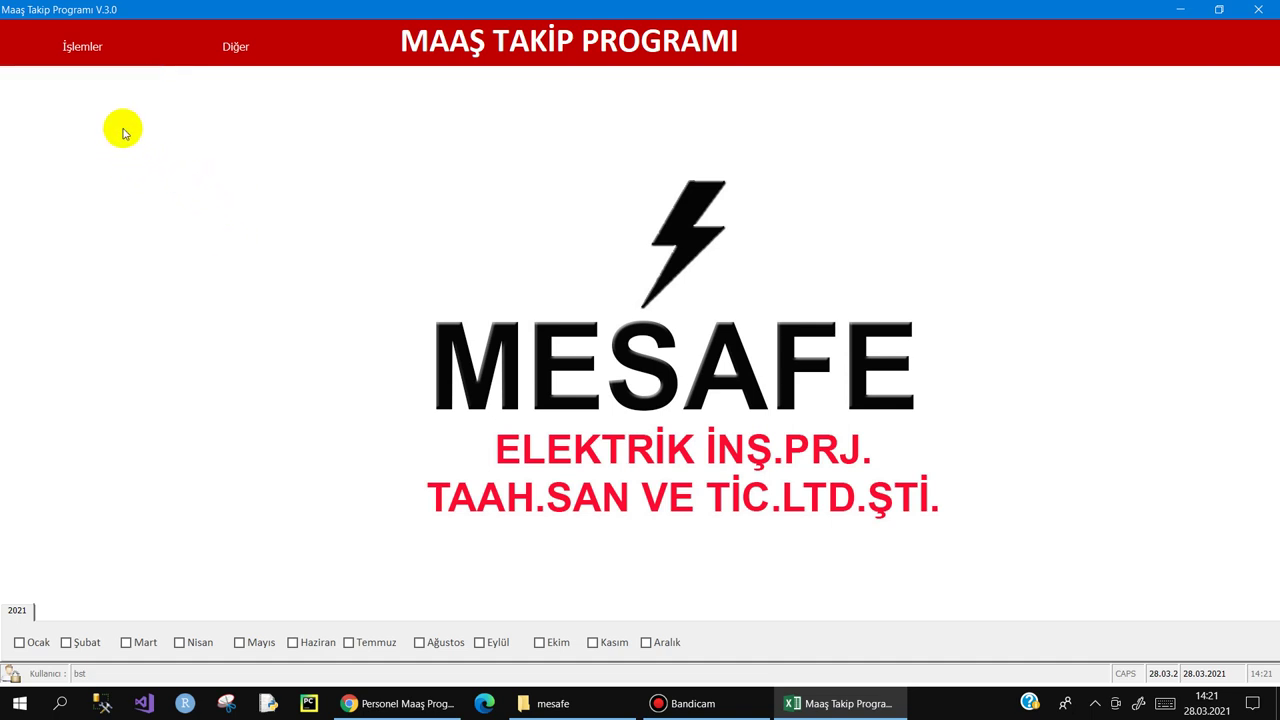
pyautogui.click(86, 93)
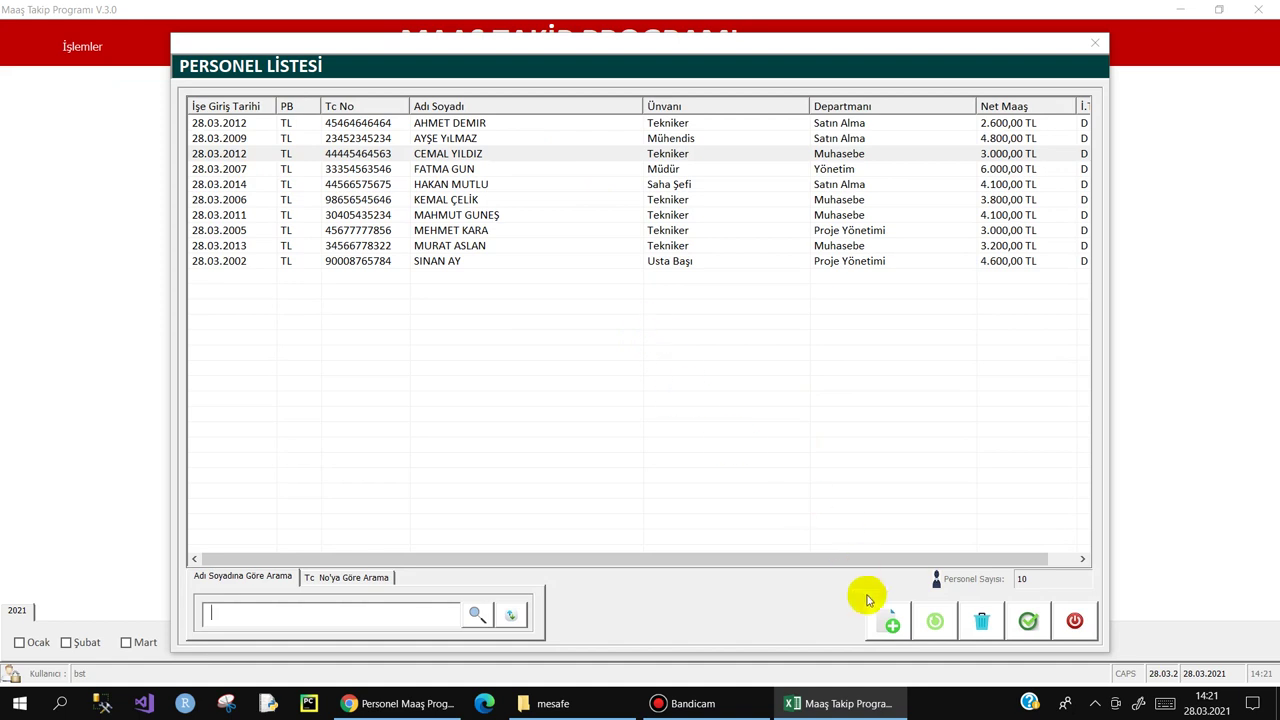
pyautogui.click(890, 625)
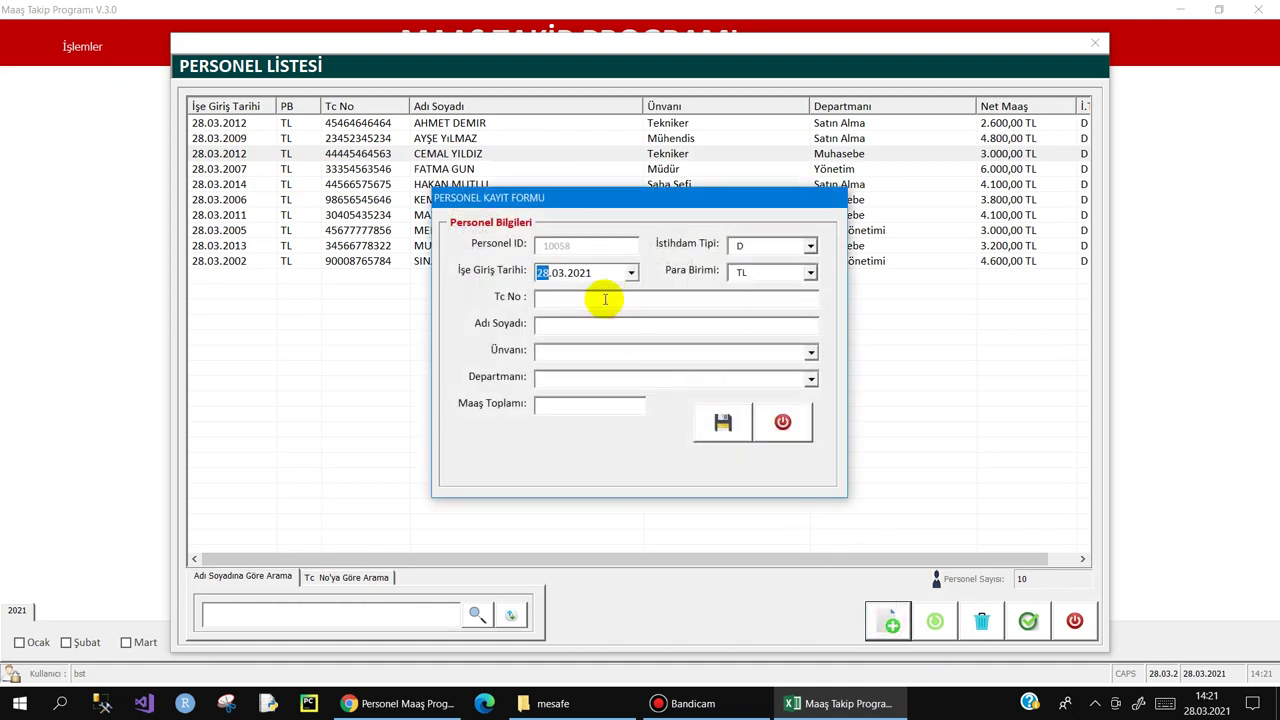
pyautogui.click(580, 273)
pyautogui.write('3000')
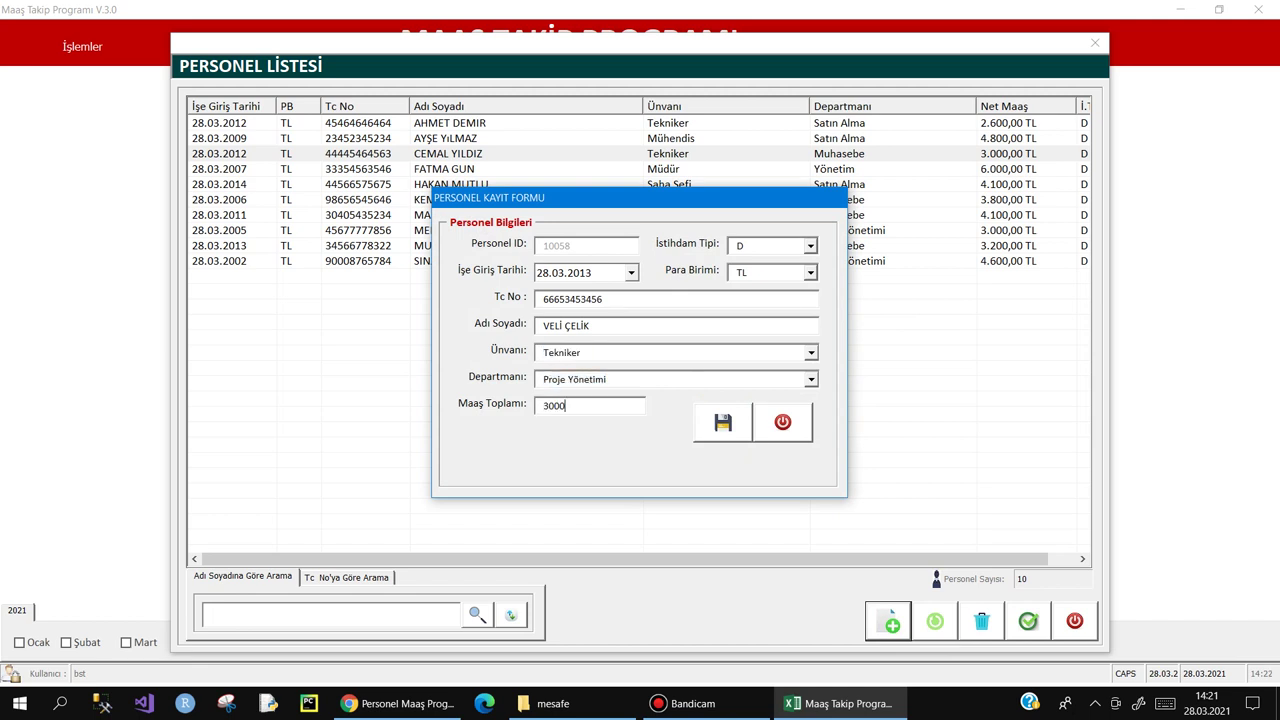
pyautogui.press('Return')
pyautogui.press('Return')
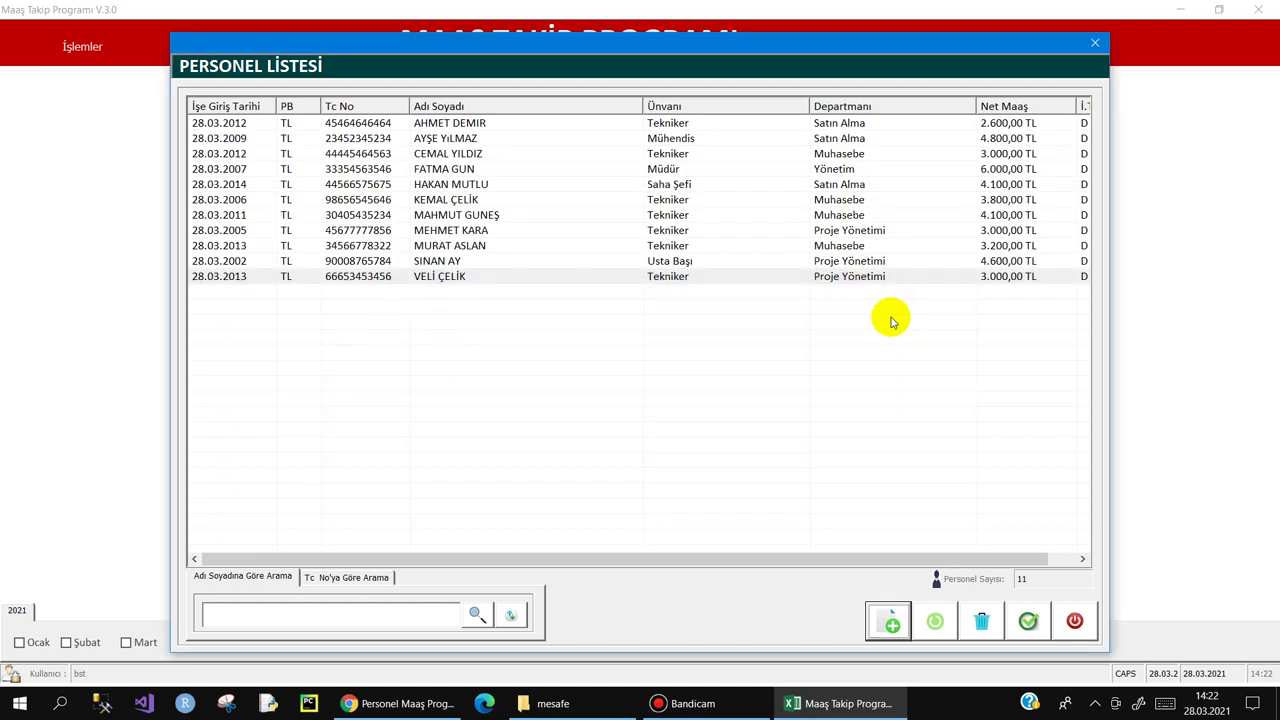
# Step: Search the staff list for 'VE' by name and '66' by ID number, then reload all 11 employees
pyautogui.click(214, 620)
pyautogui.write('VE')
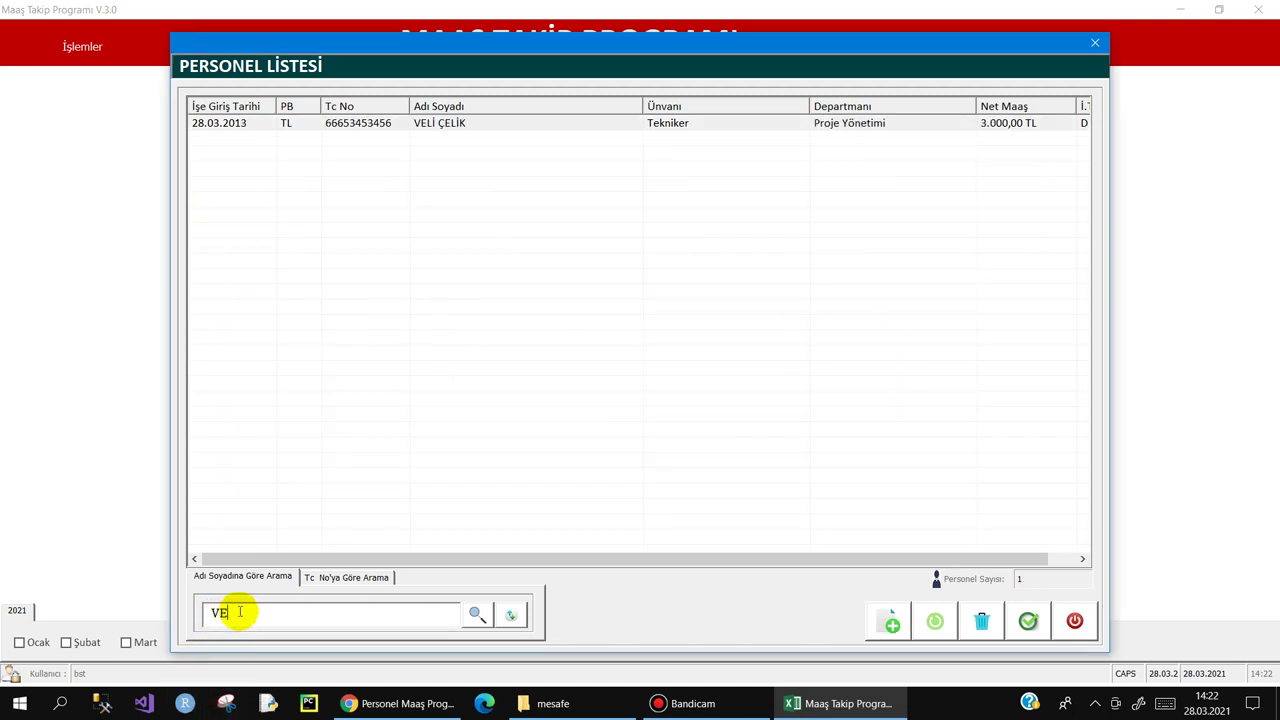
pyautogui.press('BackSpace')
pyautogui.click(350, 577)
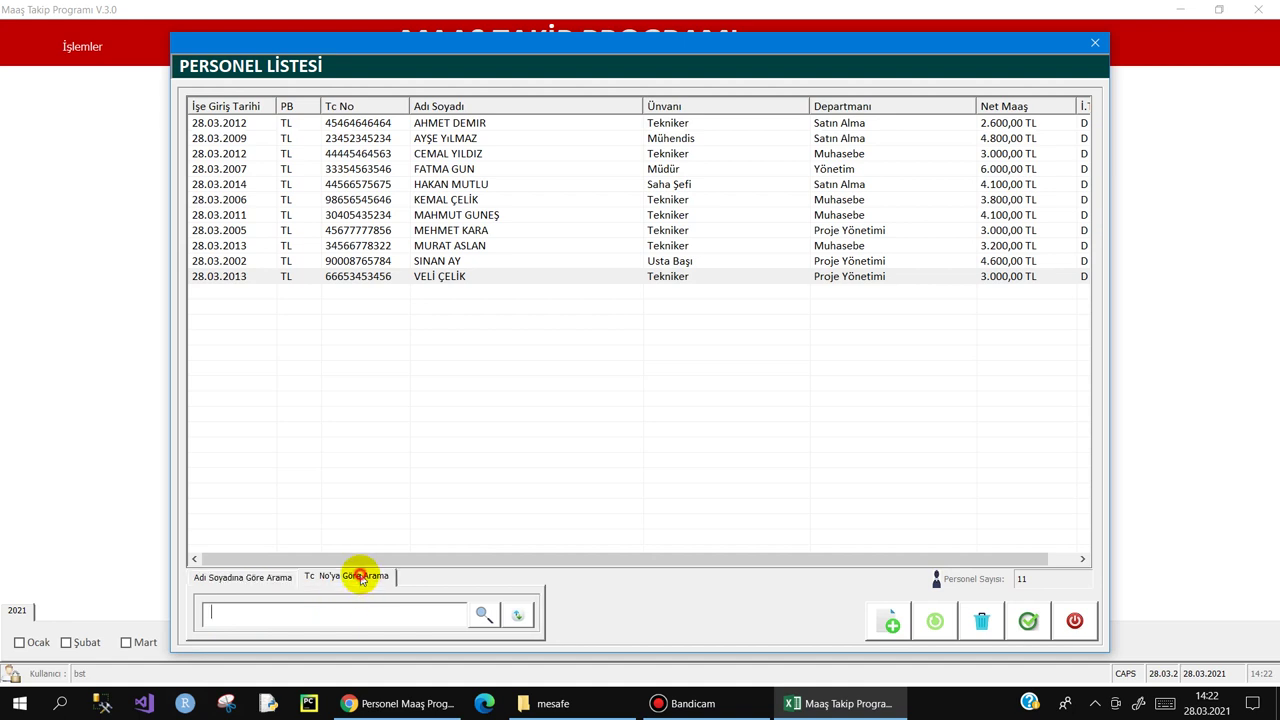
pyautogui.click(309, 610)
pyautogui.write('66')
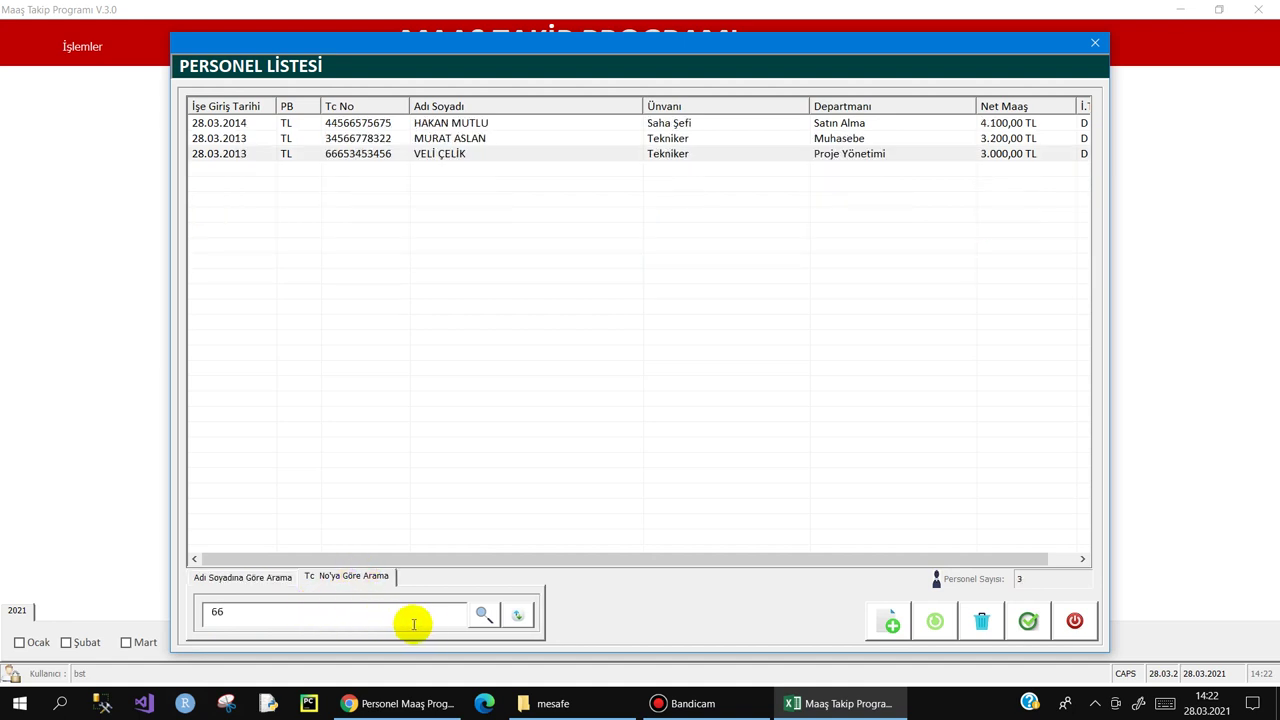
pyautogui.click(517, 616)
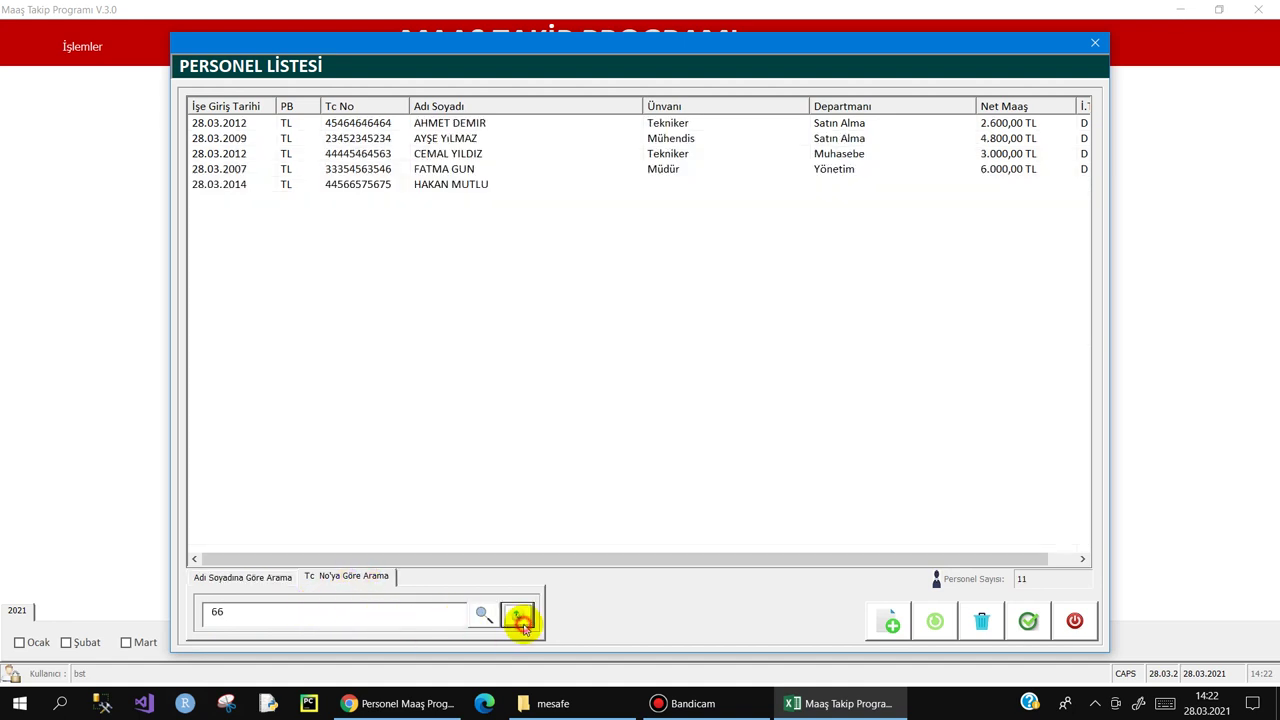
# Step: View the last employee's record without changes, then bring up the mesafe folder window
pyautogui.click(934, 621)
pyautogui.click(782, 422)
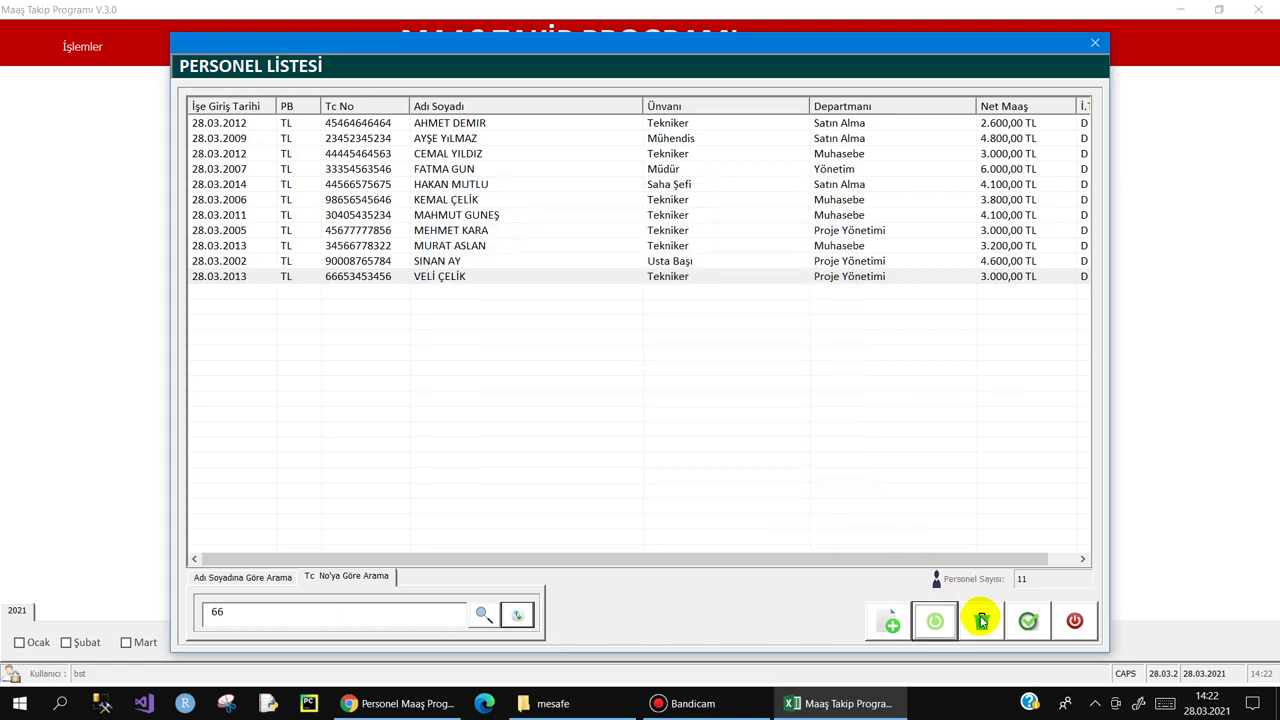
pyautogui.click(553, 703)
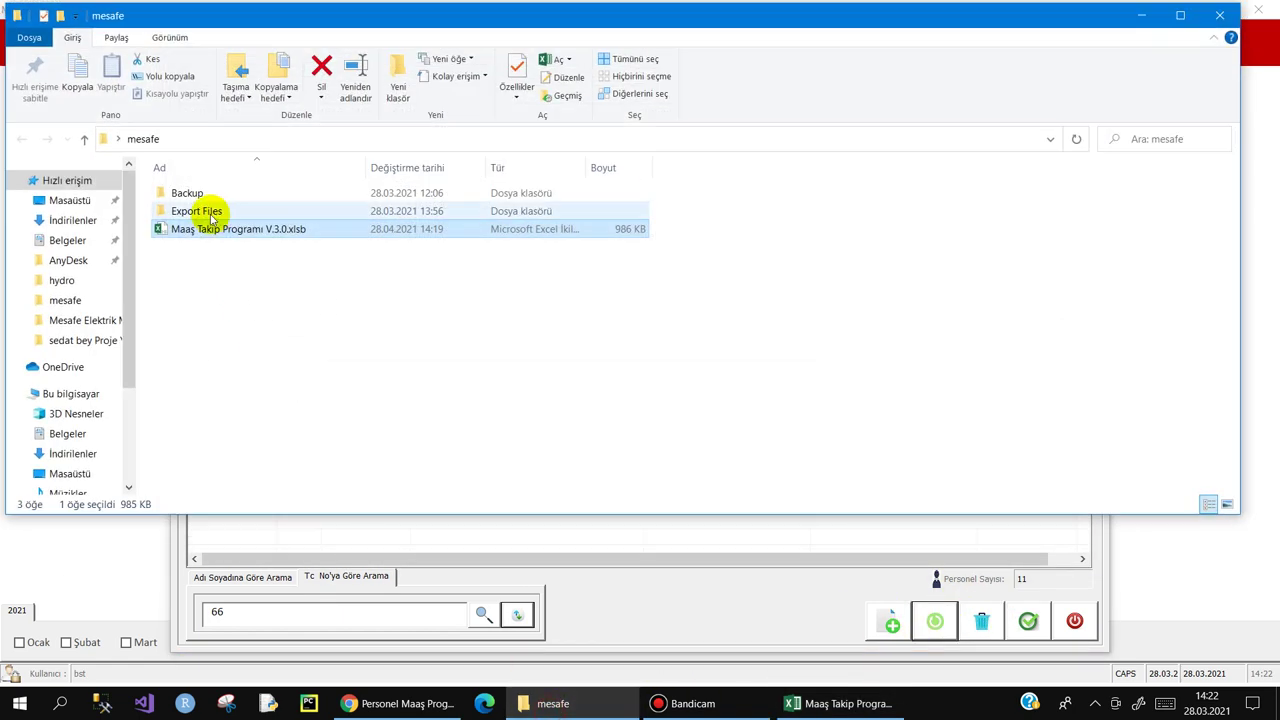
# Step: Delete the old Personel Listesi.xlsx from the Export Files folder
pyautogui.doubleClick(210, 212)
pyautogui.click(220, 204)
pyautogui.press('Delete')
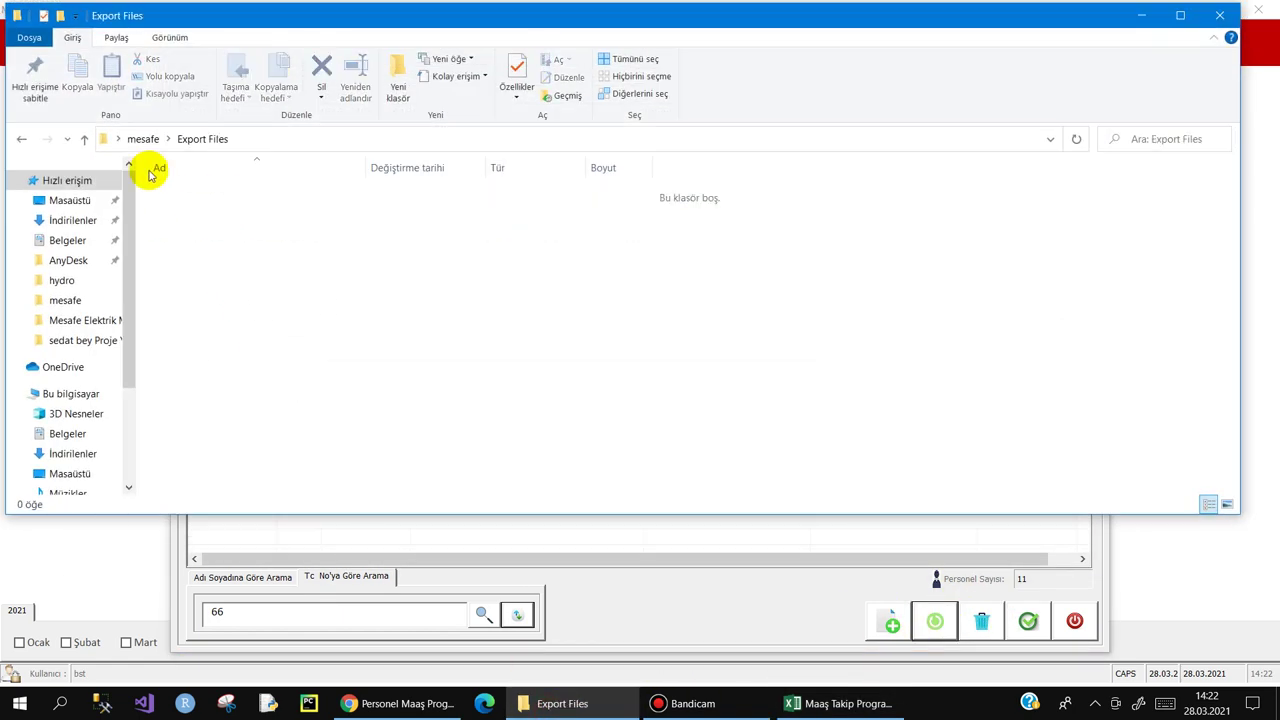
pyautogui.click(84, 139)
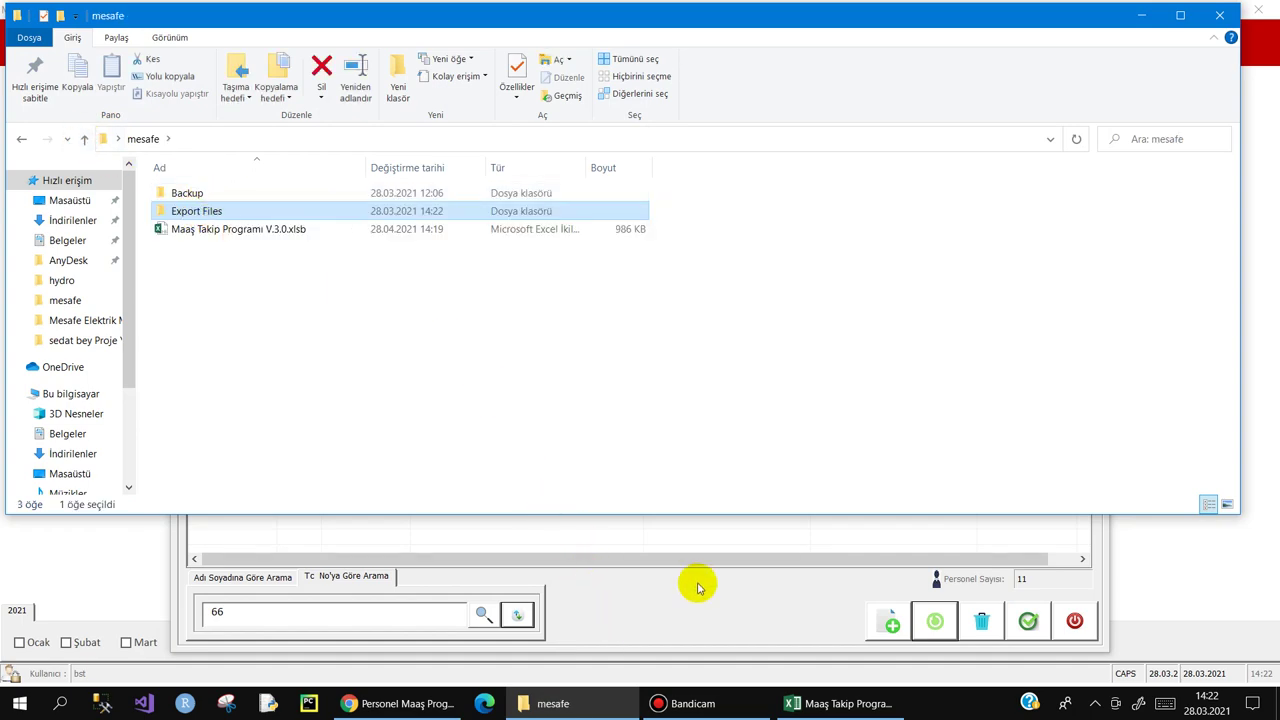
pyautogui.click(1140, 15)
# Step: Export the 11-person staff list to Excel, check it appears in Export Files, and close the list
pyautogui.click(1031, 622)
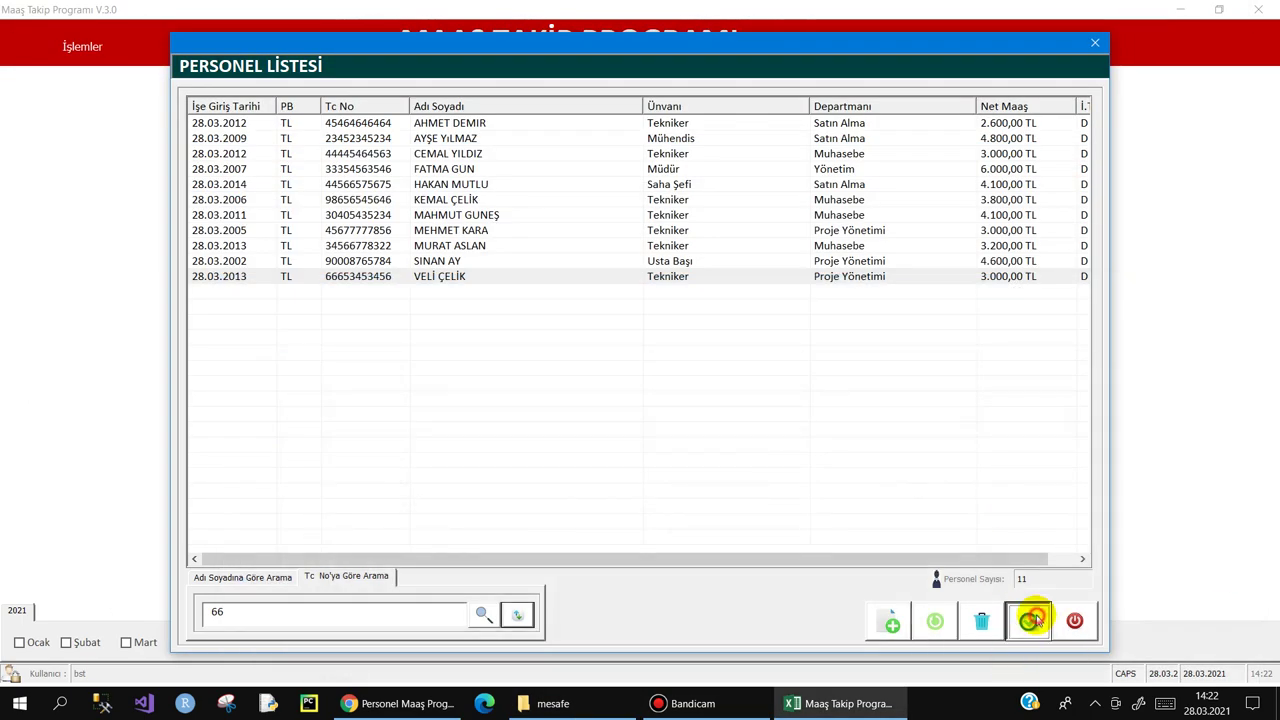
pyautogui.click(622, 408)
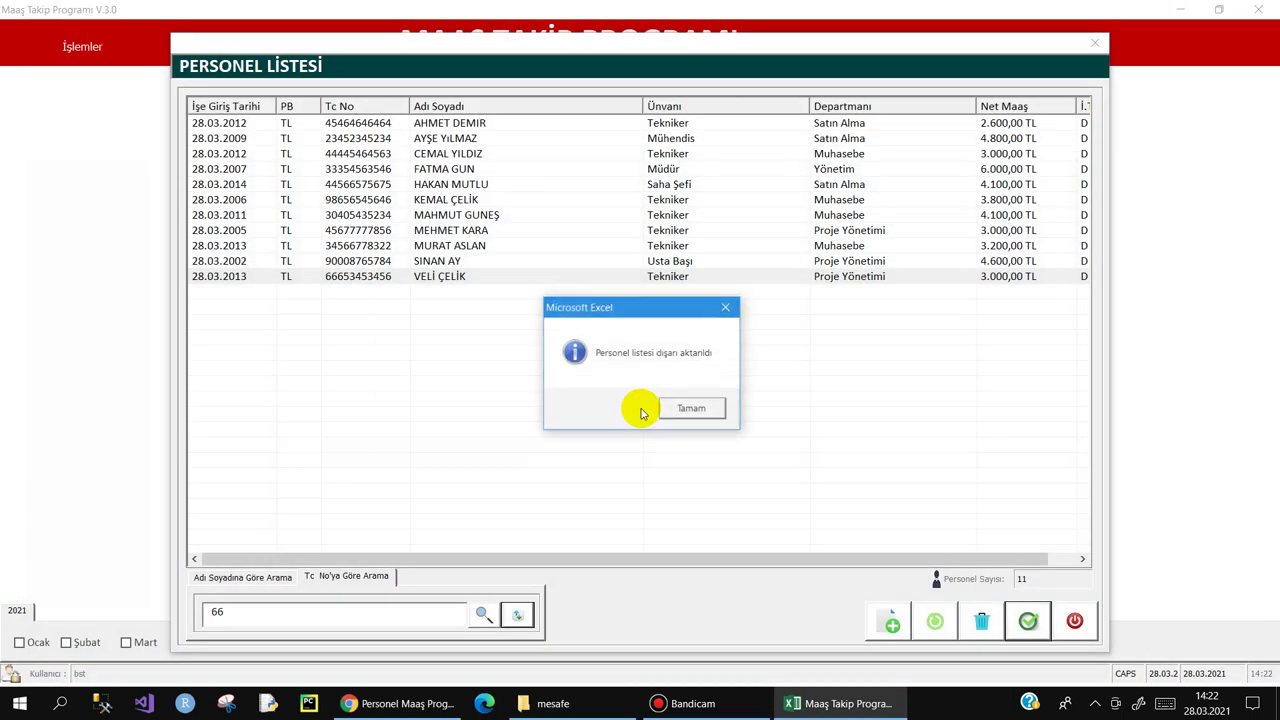
pyautogui.click(700, 408)
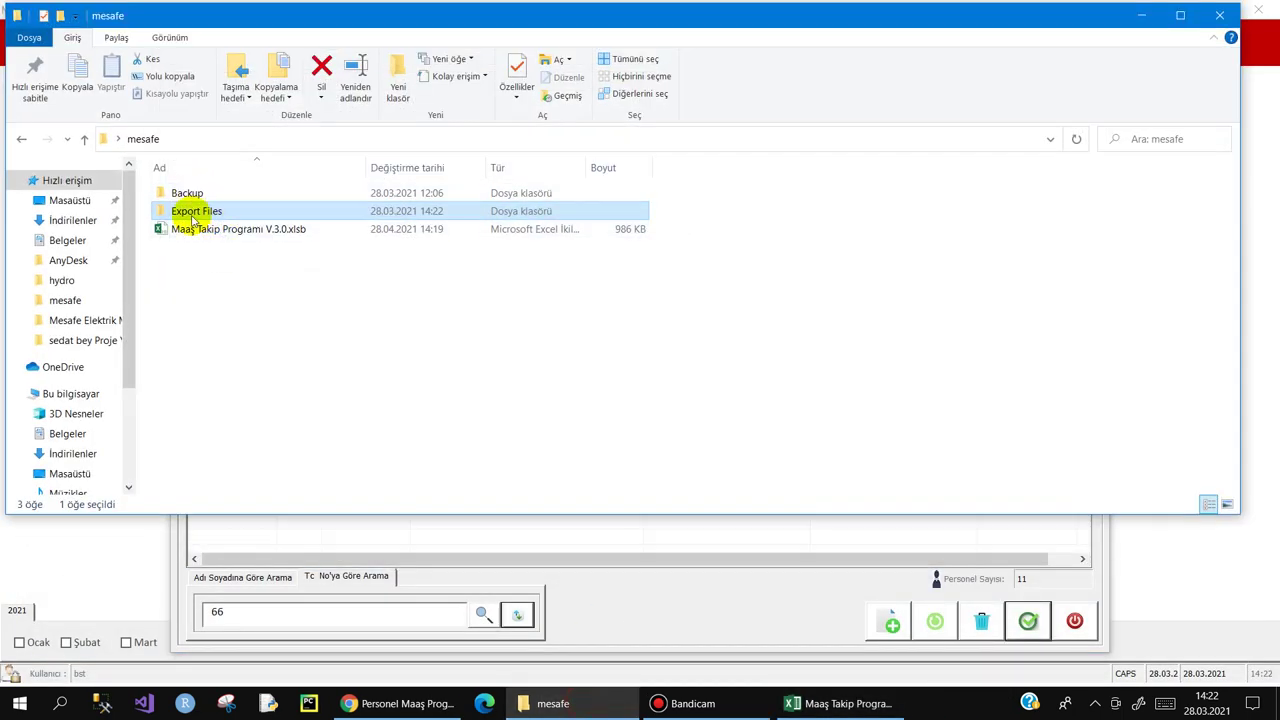
pyautogui.doubleClick(190, 212)
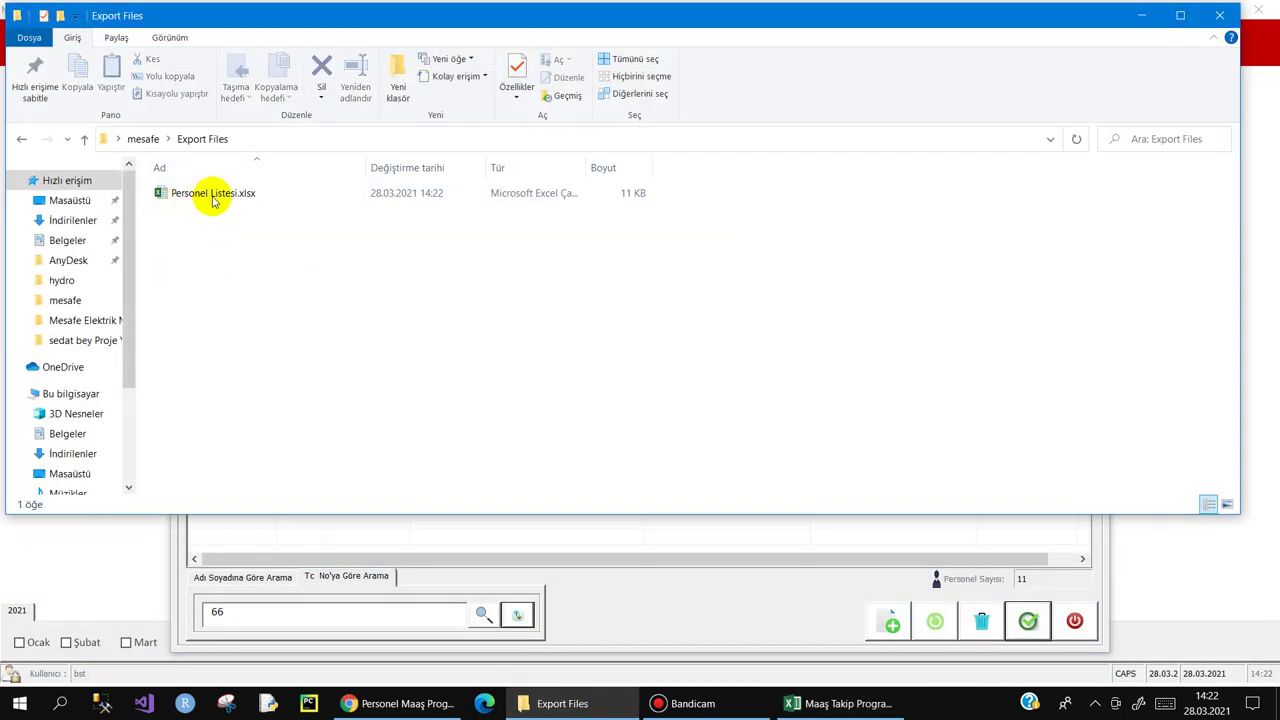
pyautogui.click(1141, 17)
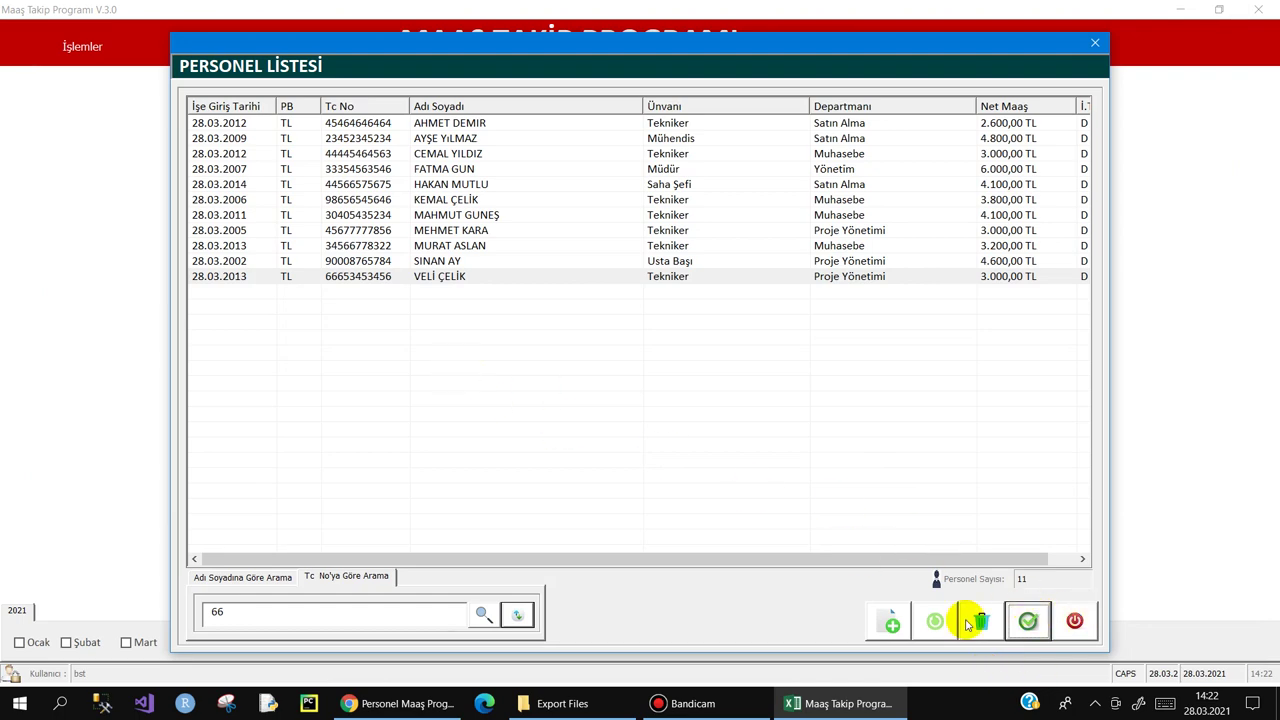
pyautogui.click(1075, 621)
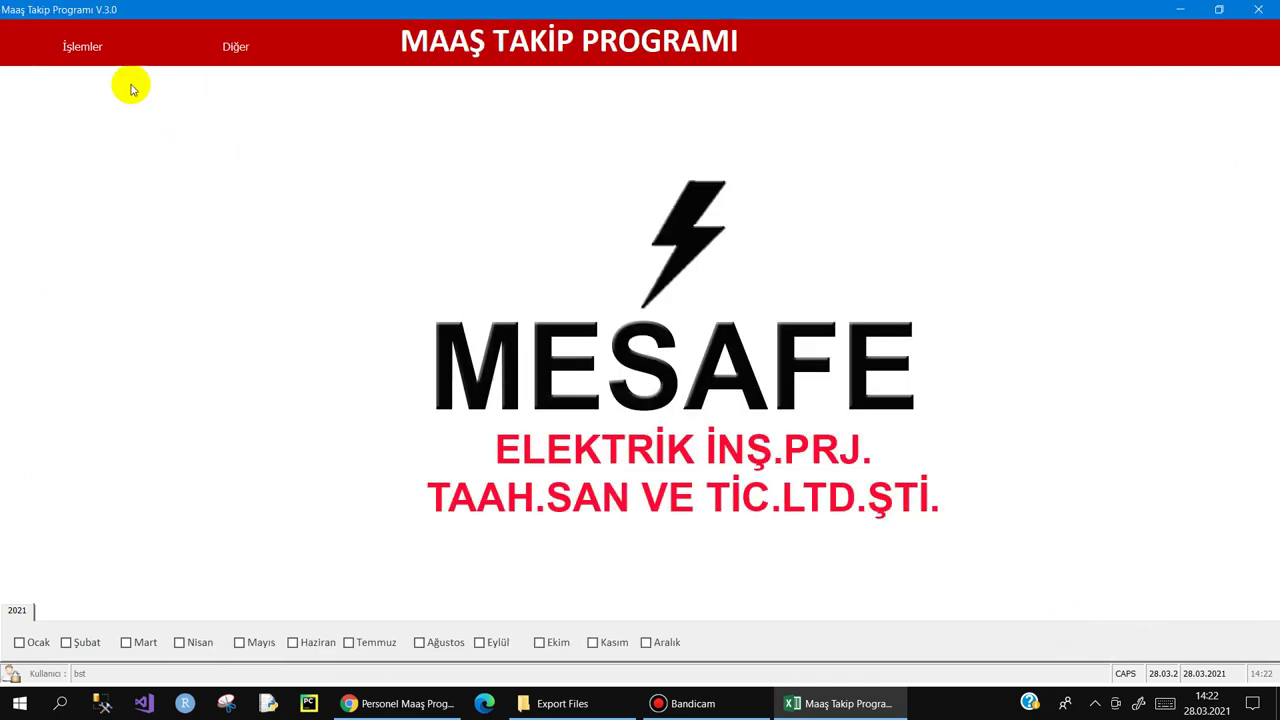
# Step: Save a 3-day MART 2021 absence for the new technician, then show the Avans & Prim Ödeme Listesi
pyautogui.click(88, 58)
pyautogui.click(87, 128)
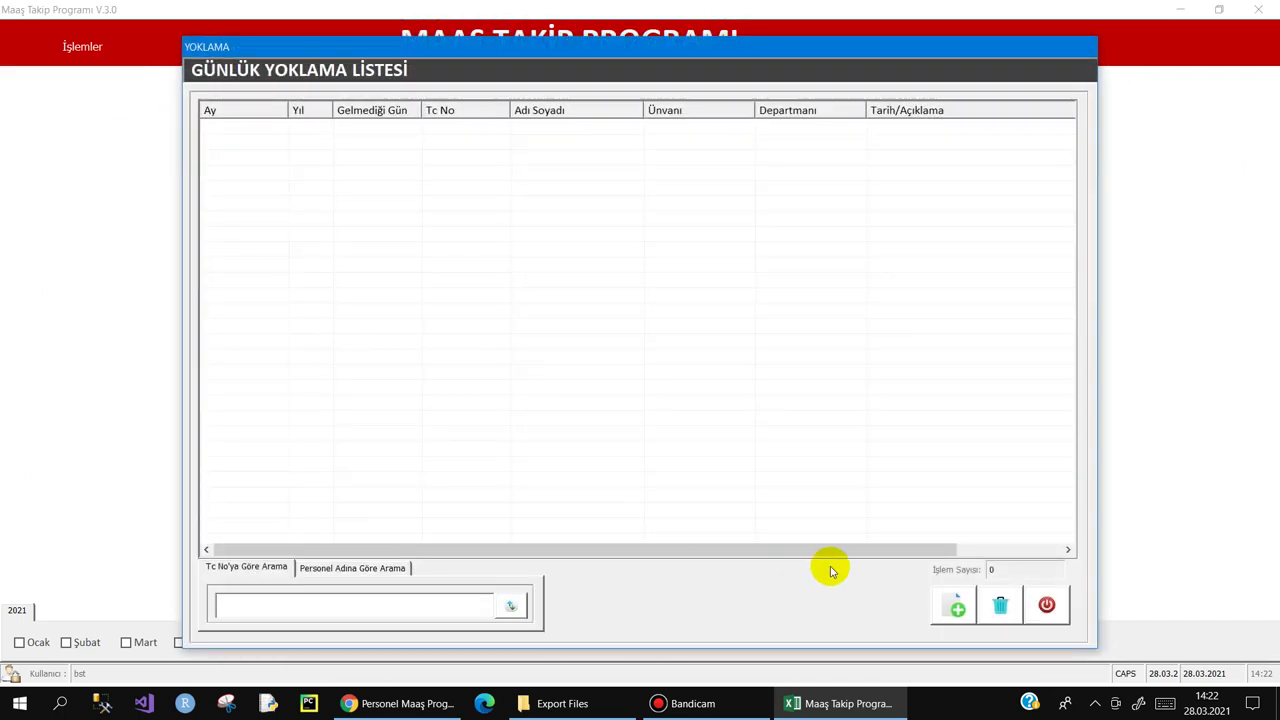
pyautogui.click(947, 608)
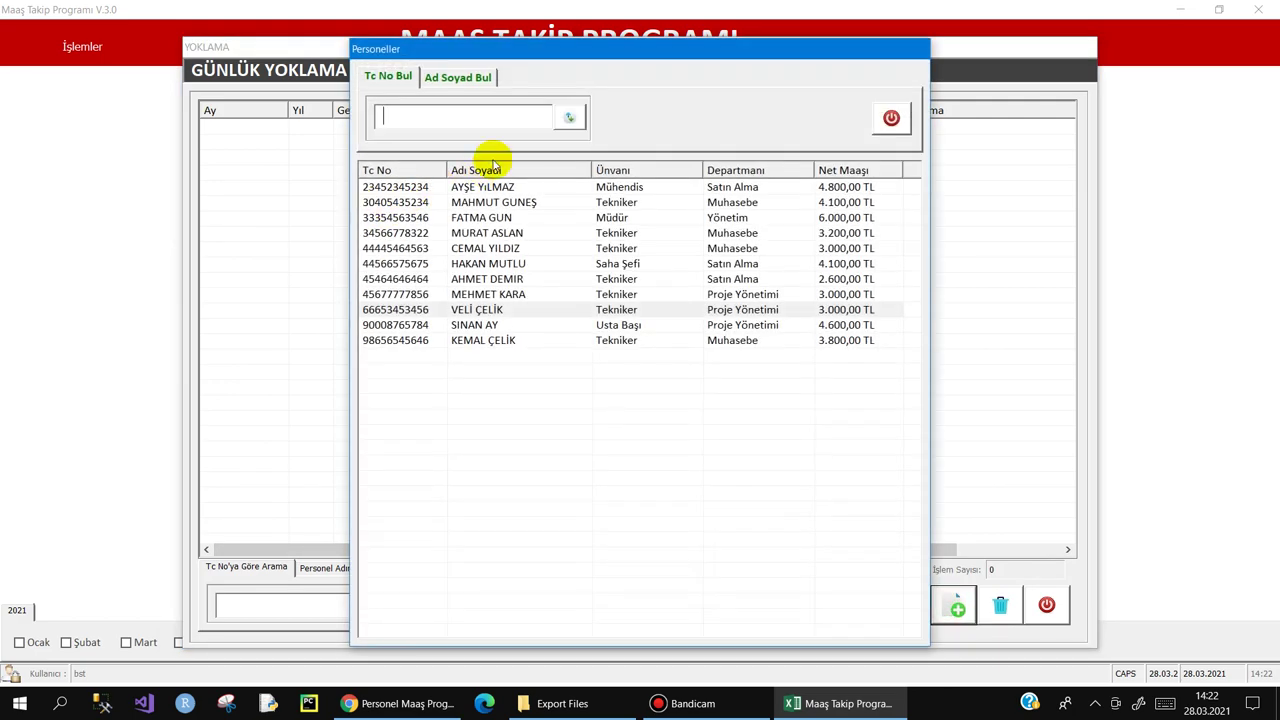
pyautogui.click(483, 312)
pyautogui.doubleClick(483, 312)
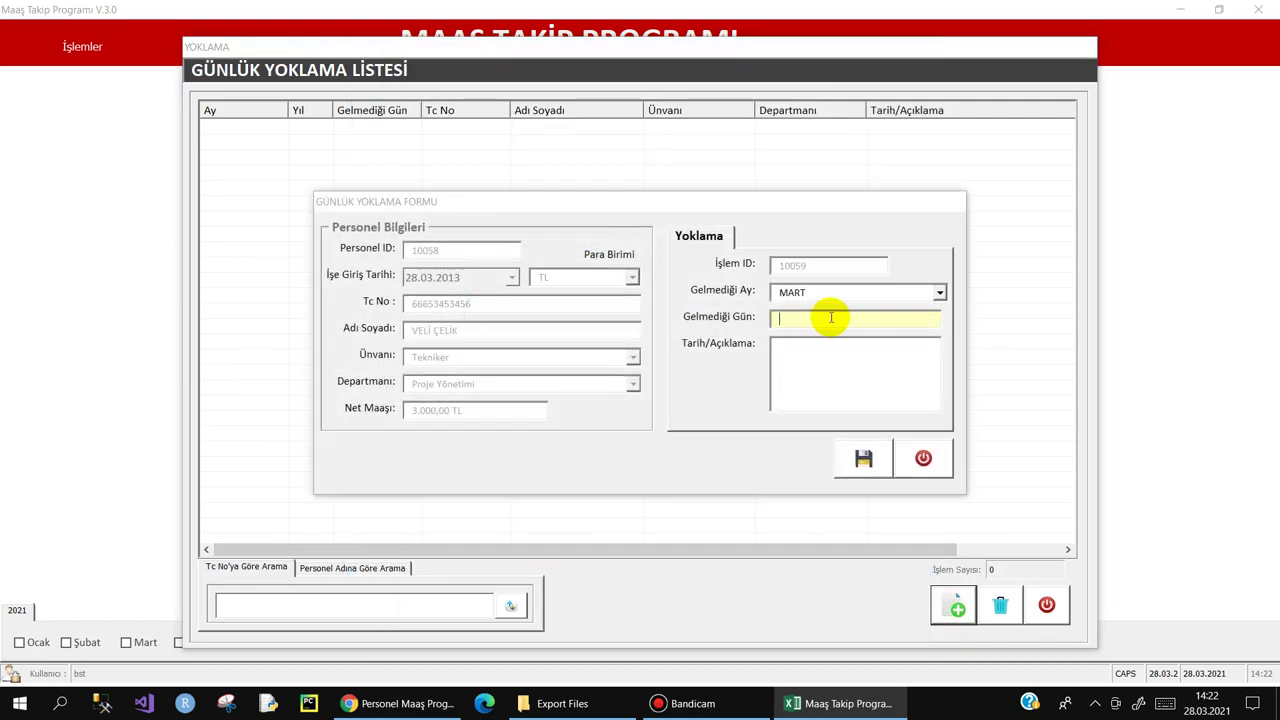
pyautogui.write('3')
pyautogui.click(833, 362)
pyautogui.write('GELMEDİ')
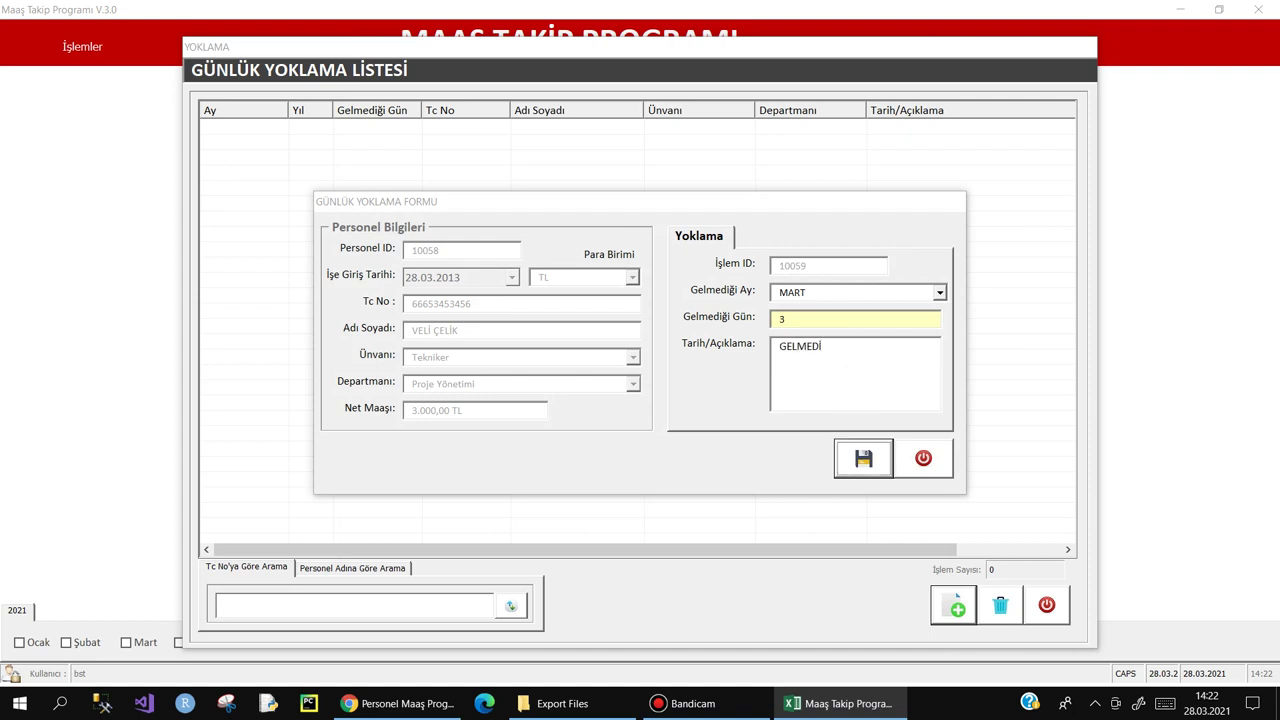
pyautogui.press('Return')
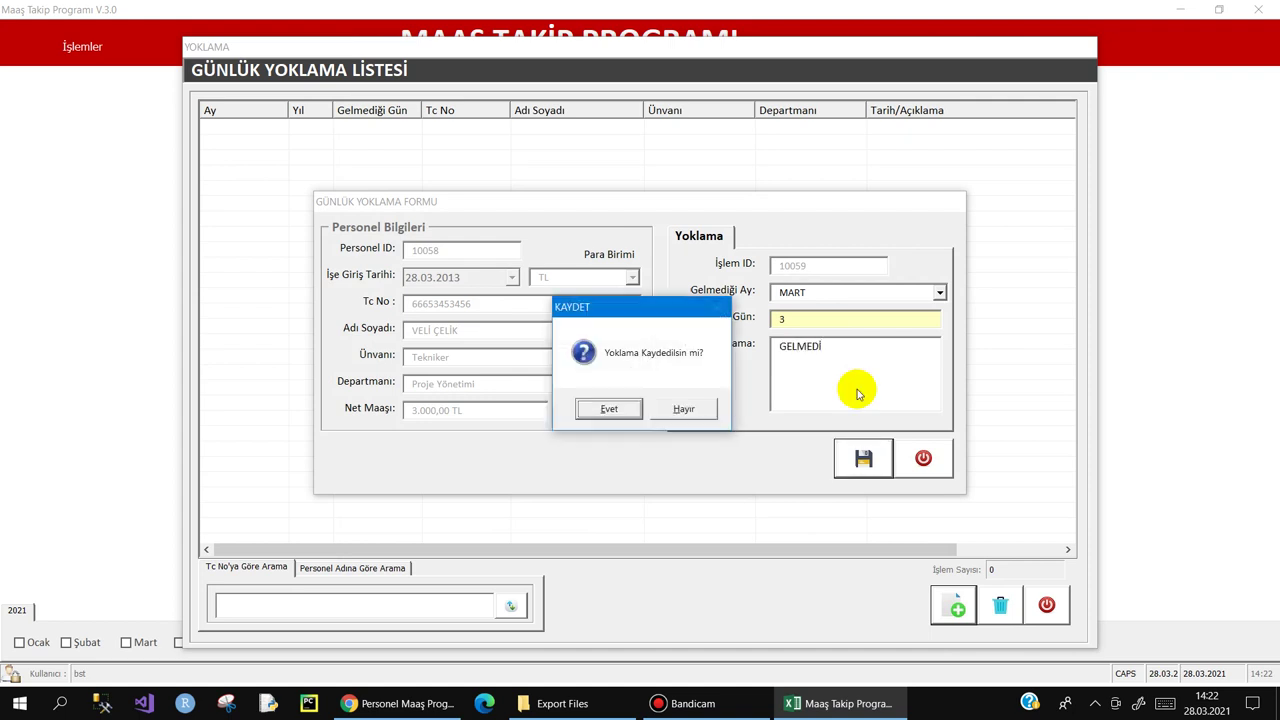
pyautogui.press('Return')
pyautogui.click(843, 384)
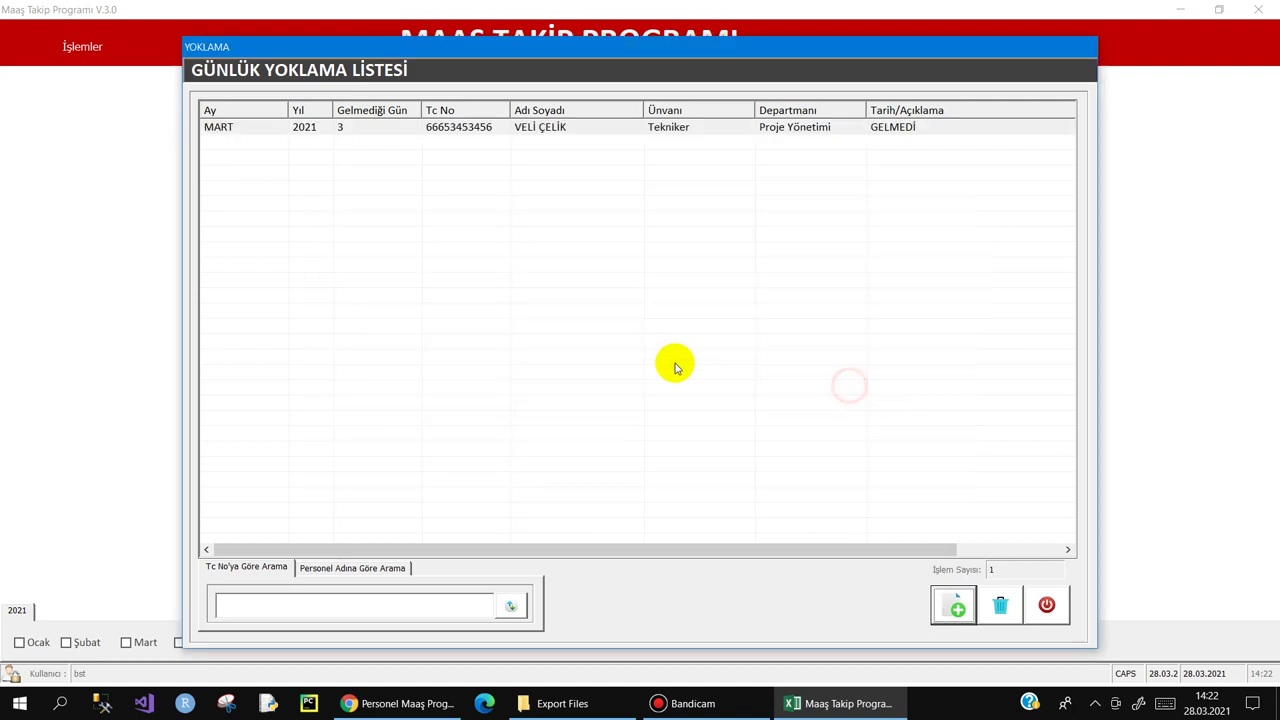
pyautogui.click(67, 176)
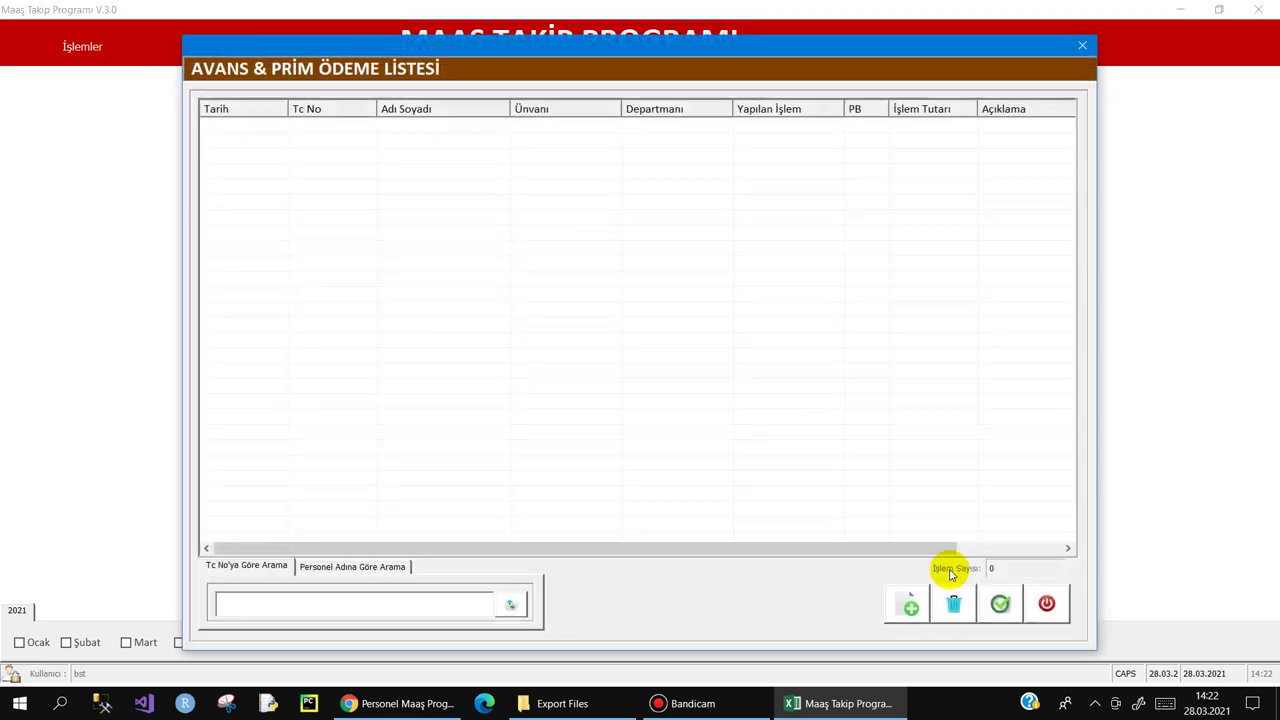
# Step: Record a 500 TL cash advance (AVANS) for the technician dated 28.03.2021
pyautogui.click(906, 603)
pyautogui.doubleClick(472, 309)
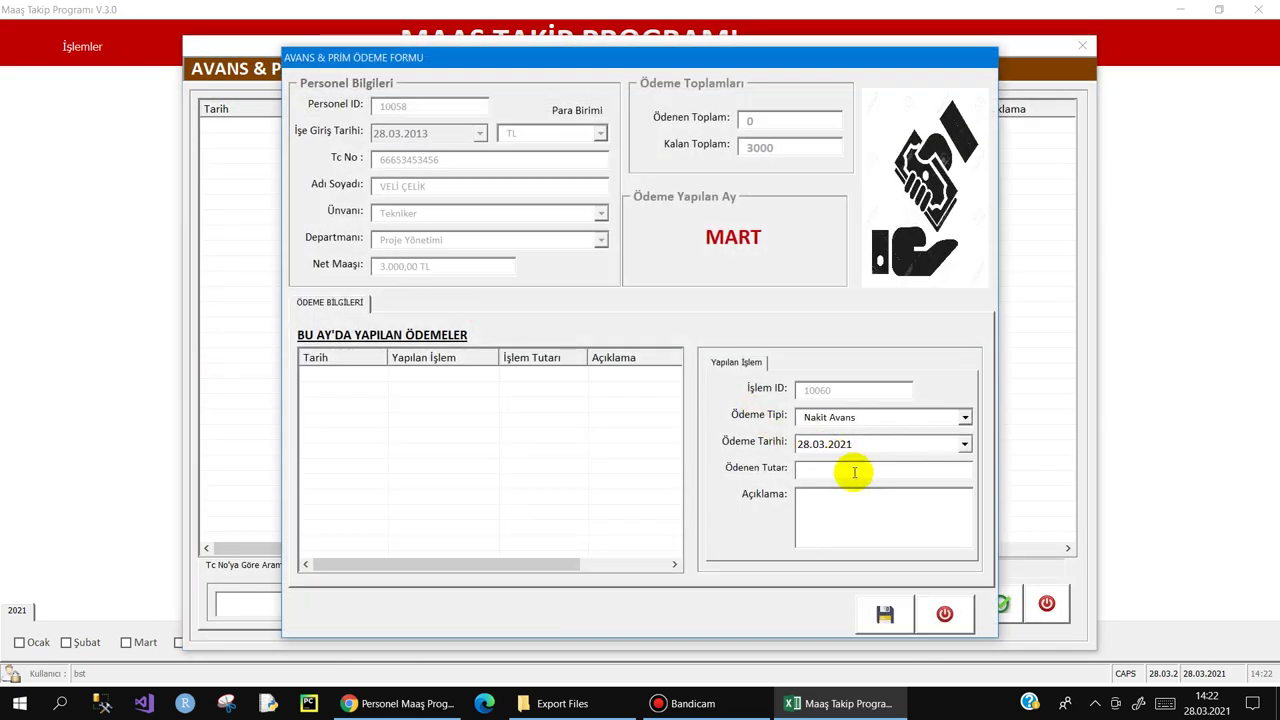
pyautogui.click(840, 468)
pyautogui.write('500')
pyautogui.click(858, 514)
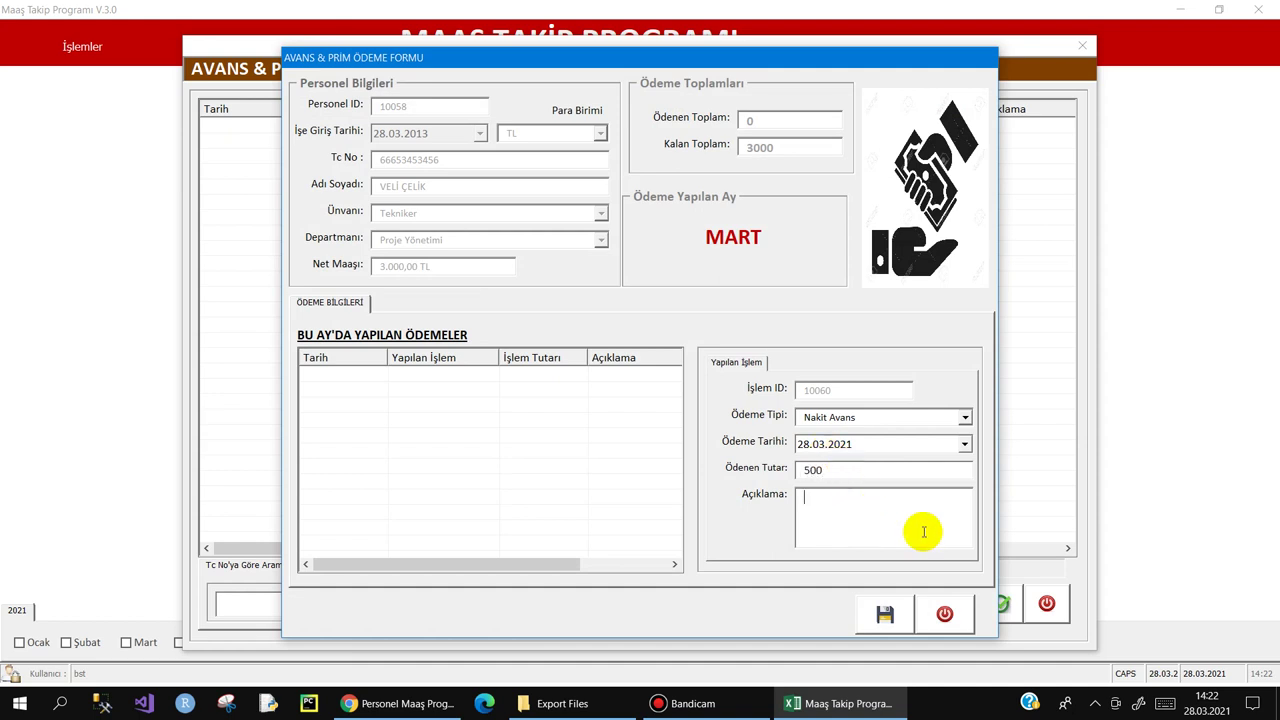
pyautogui.write('AVANS')
pyautogui.press('Return')
pyautogui.press('Return')
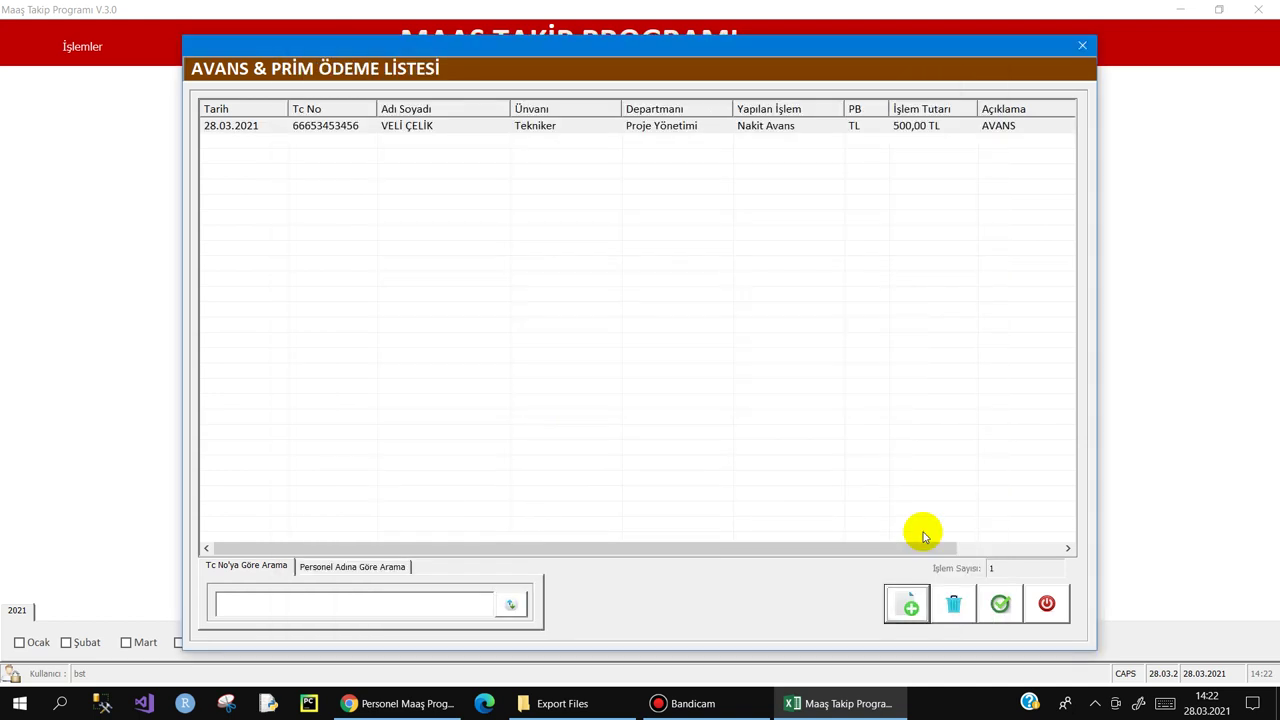
pyautogui.click(912, 628)
# Step: Record a second 250 TL advance dated 30.03.2021 for the same technician, then close the list
pyautogui.click(907, 603)
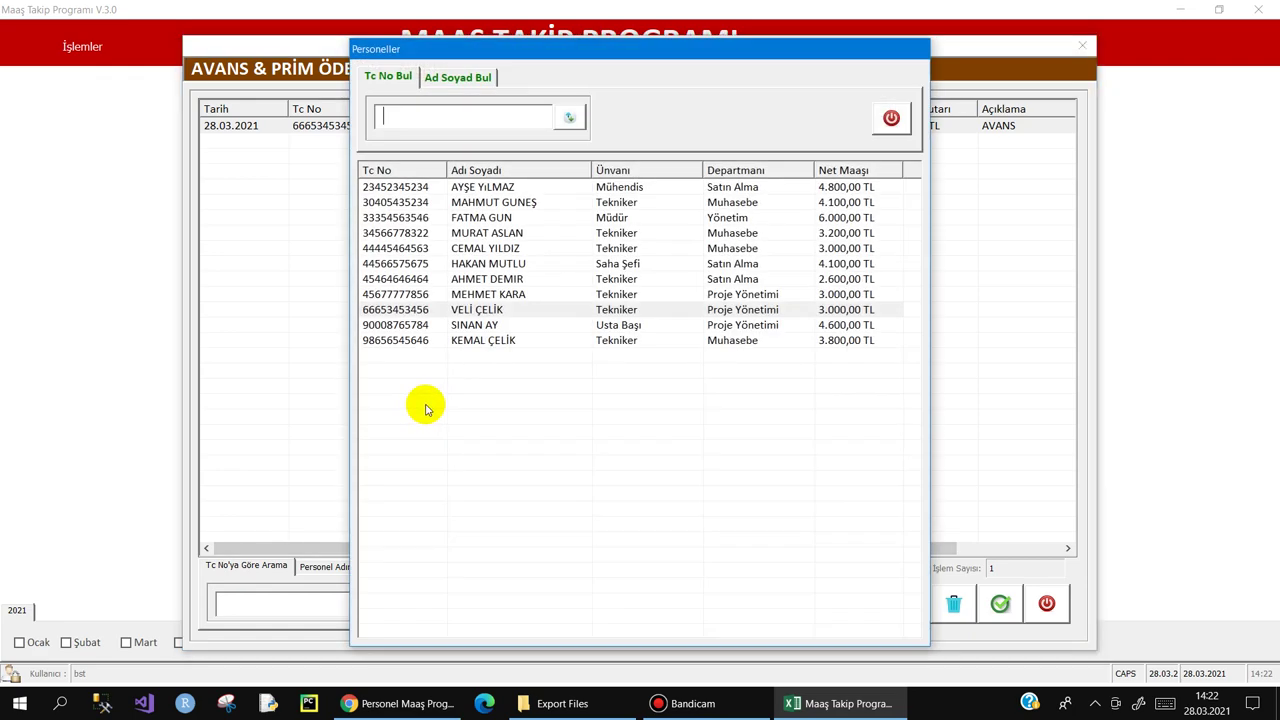
pyautogui.doubleClick(495, 311)
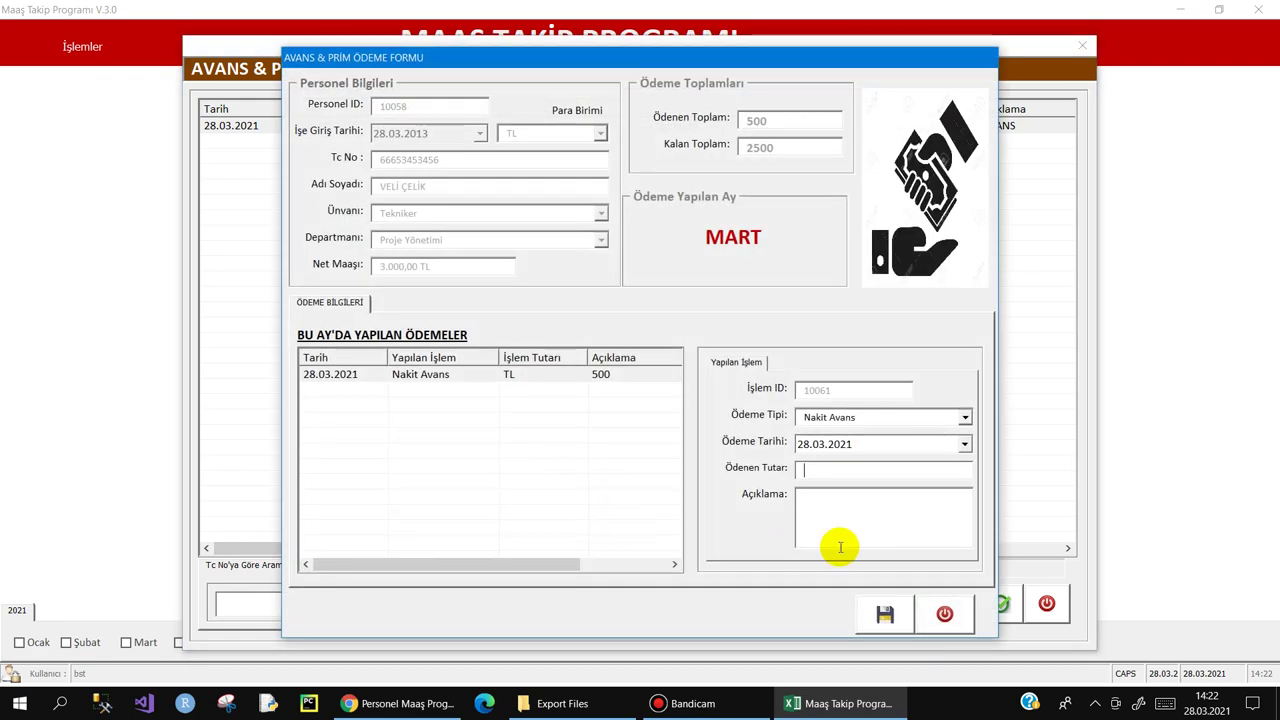
pyautogui.click(965, 444)
pyautogui.click(833, 591)
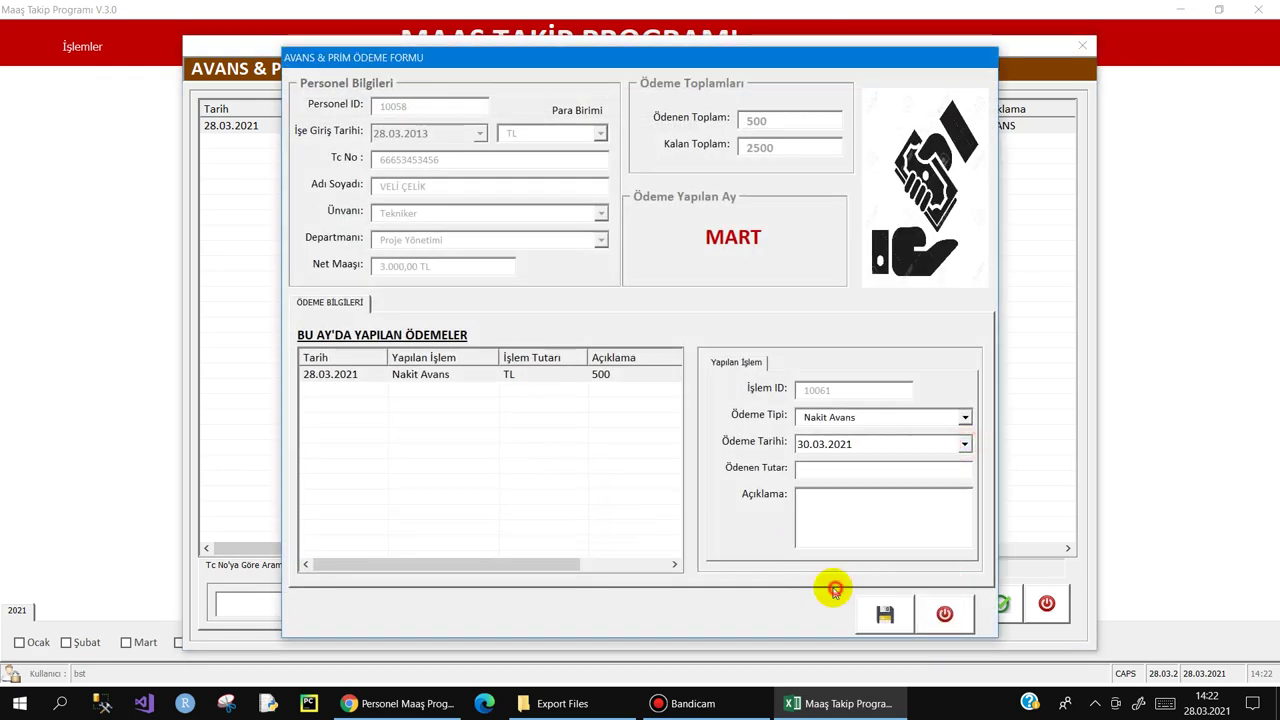
pyautogui.write('250')
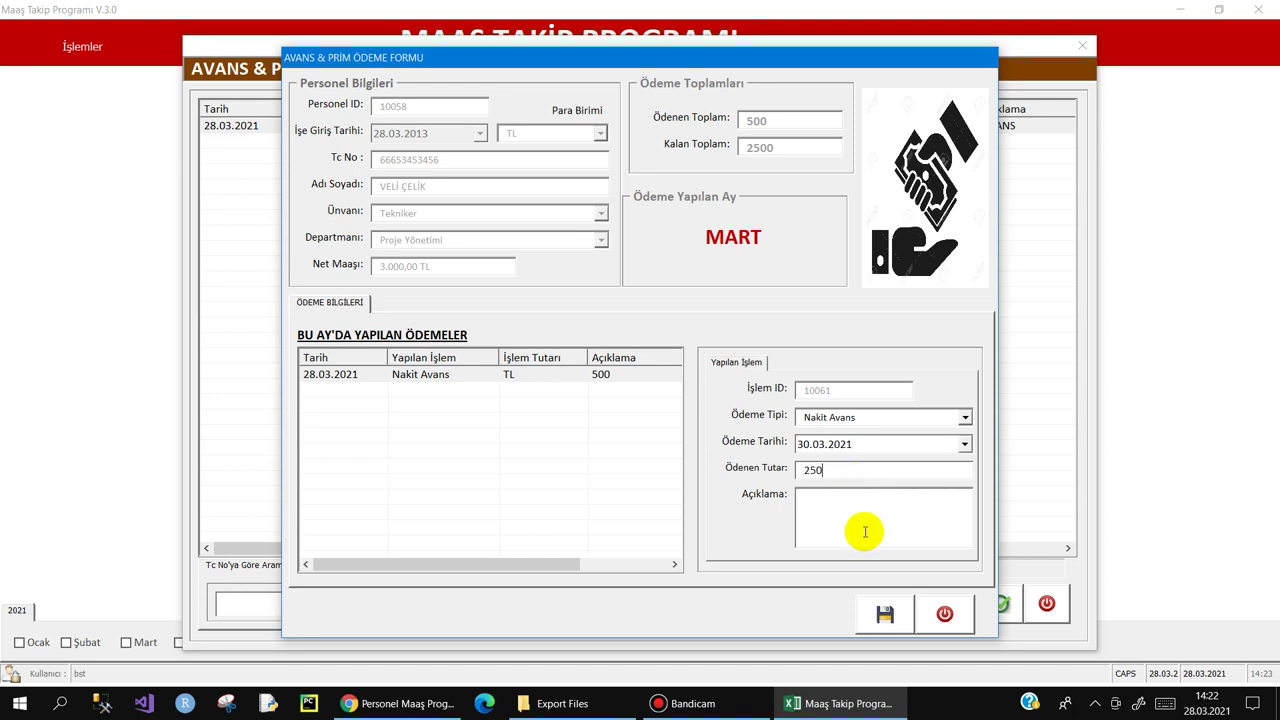
pyautogui.click(863, 522)
pyautogui.write('AVANS')
pyautogui.press('Return')
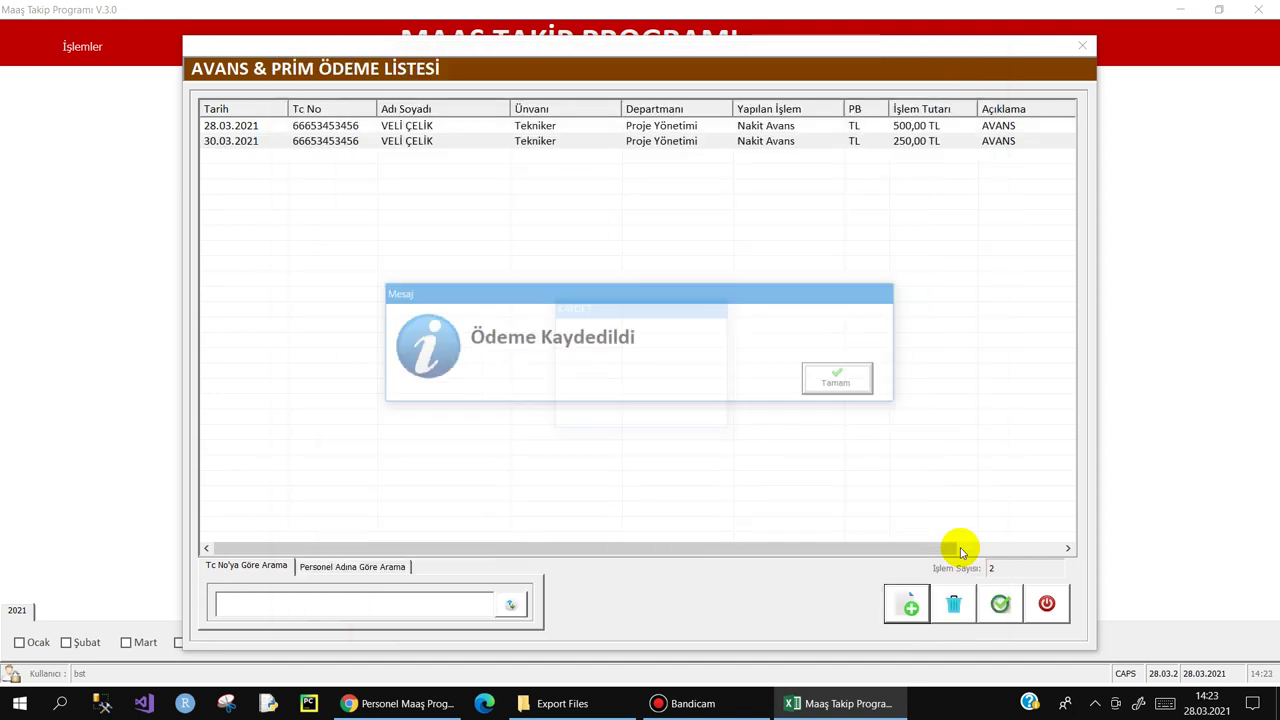
pyautogui.press('Return')
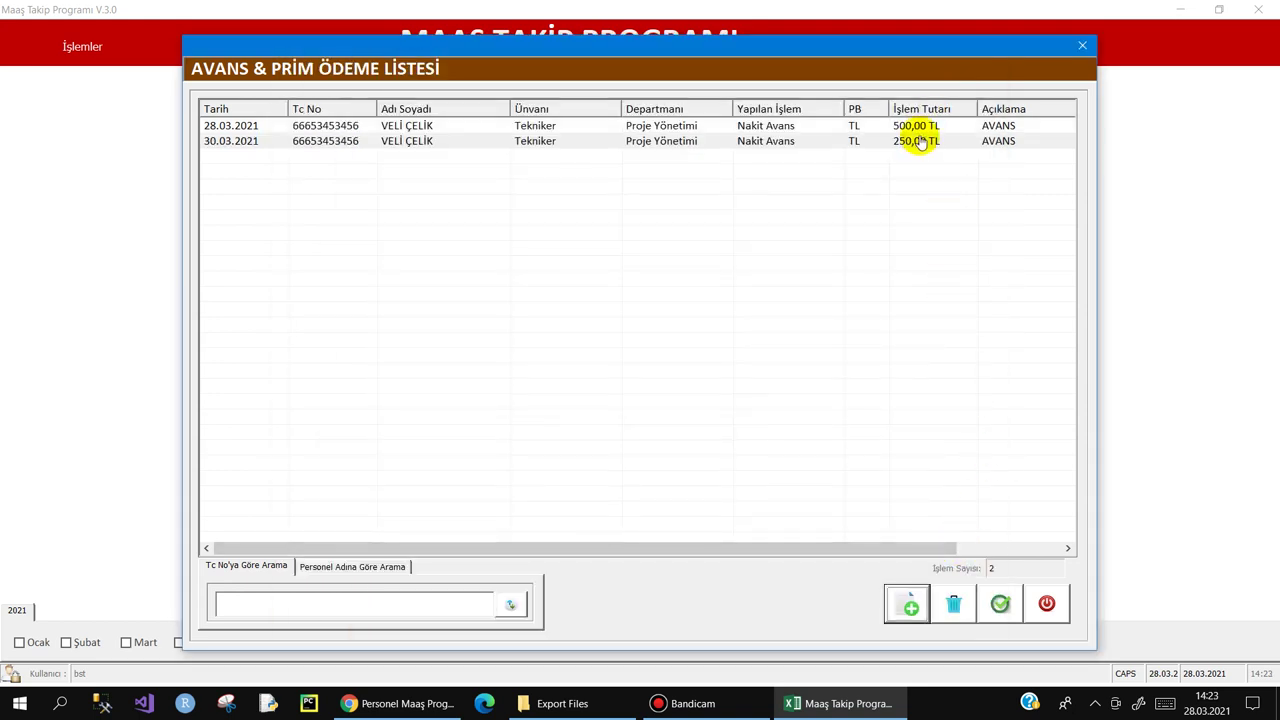
pyautogui.doubleClick(914, 128)
# Step: Build the 3-Mart salary payment list for 11 employees: 42.200,00 TL total, 750,00 TL advances
pyautogui.moveTo(92, 175)
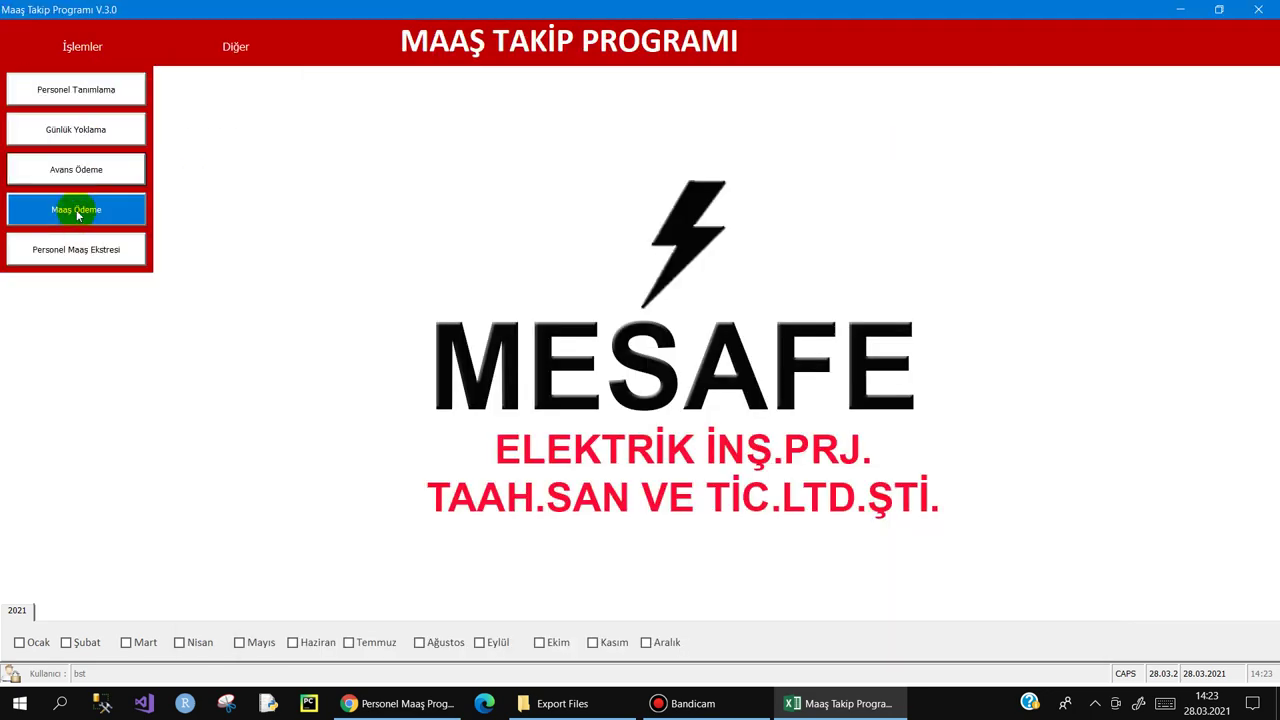
pyautogui.click(78, 210)
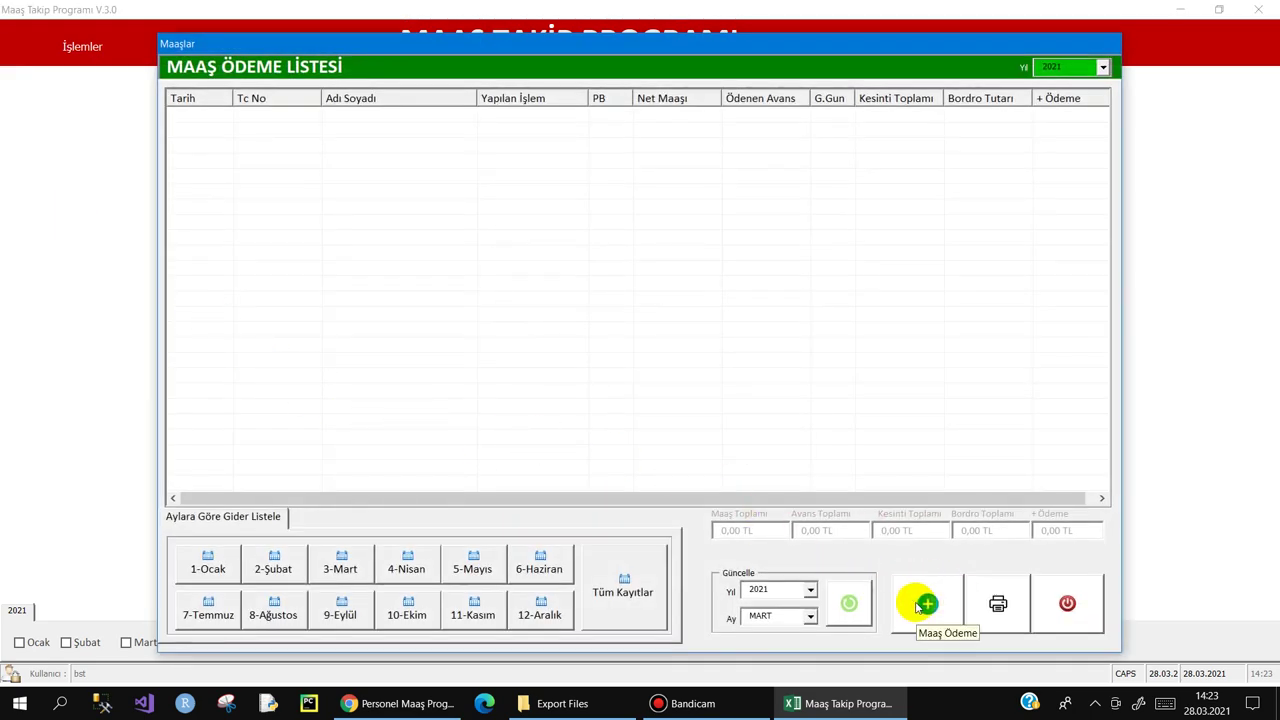
pyautogui.click(928, 603)
pyautogui.click(398, 100)
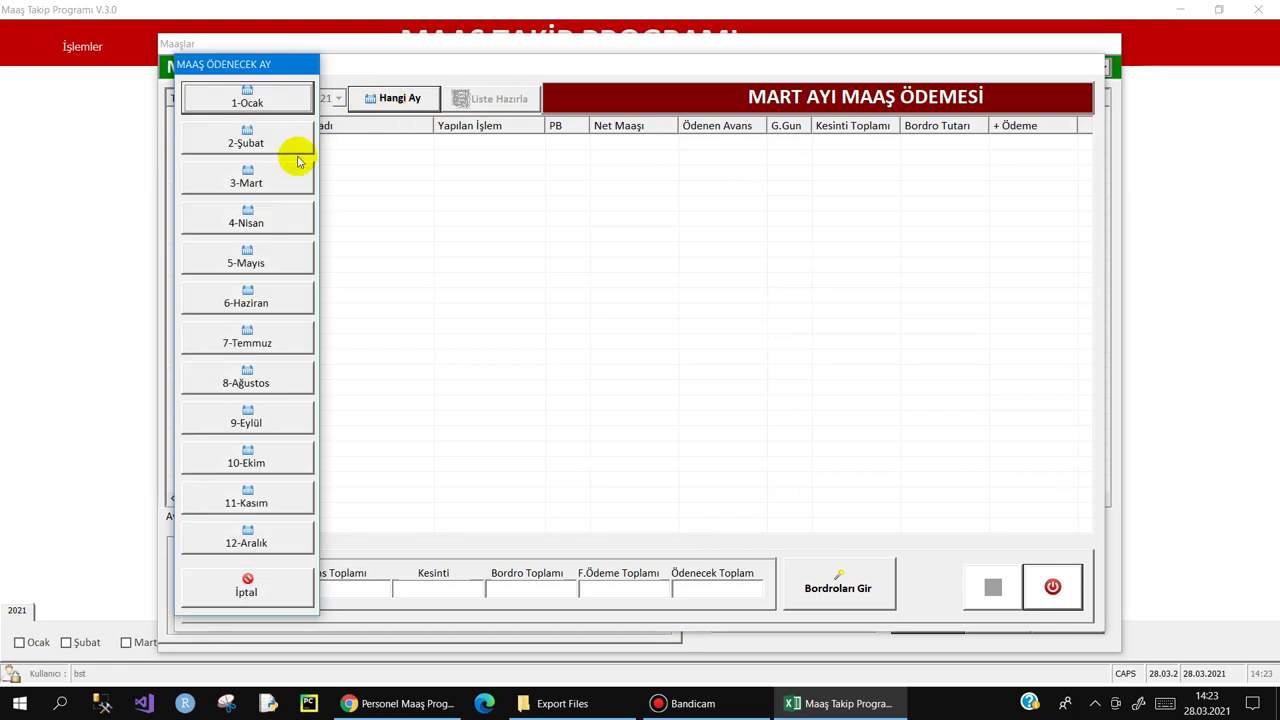
pyautogui.click(257, 183)
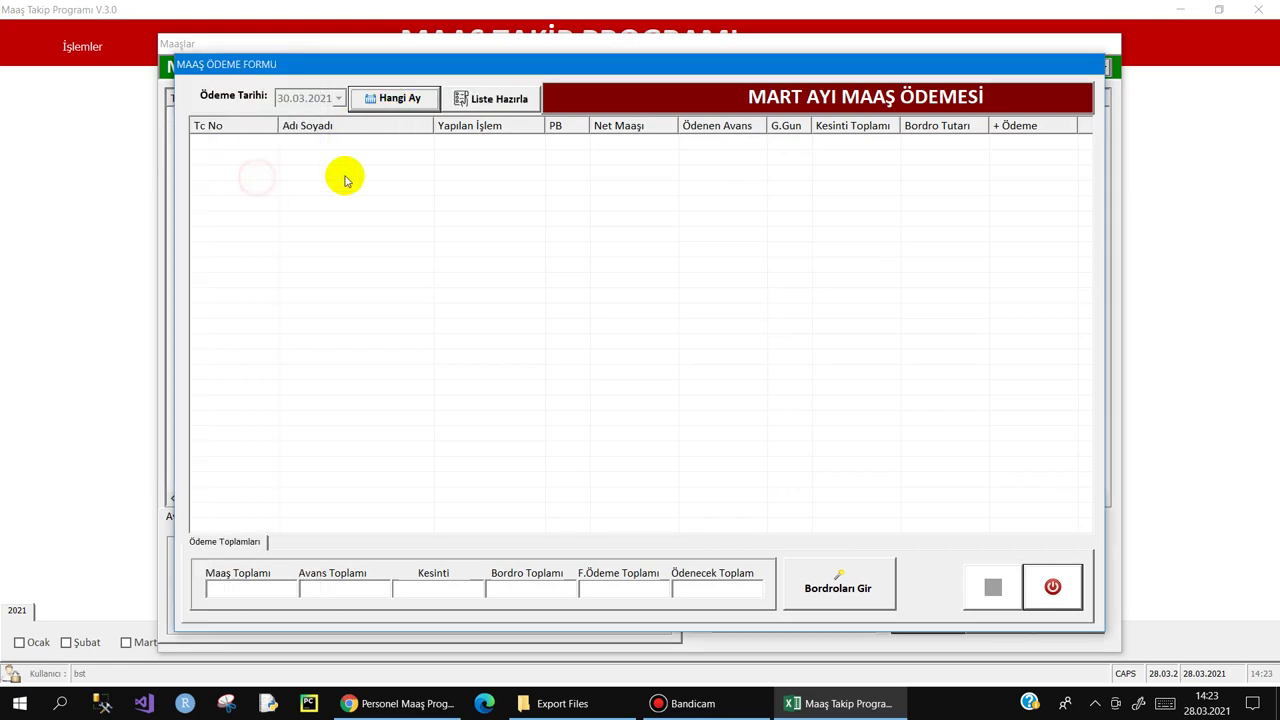
pyautogui.click(487, 98)
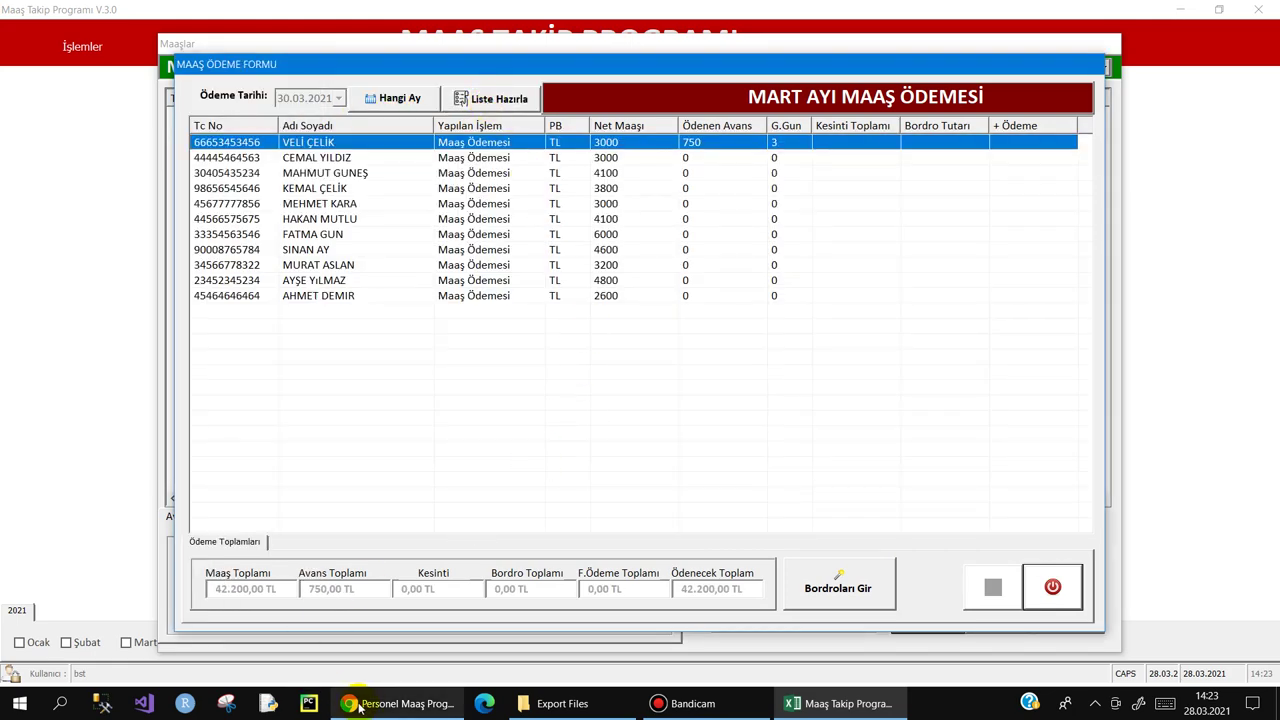
pyautogui.click(400, 703)
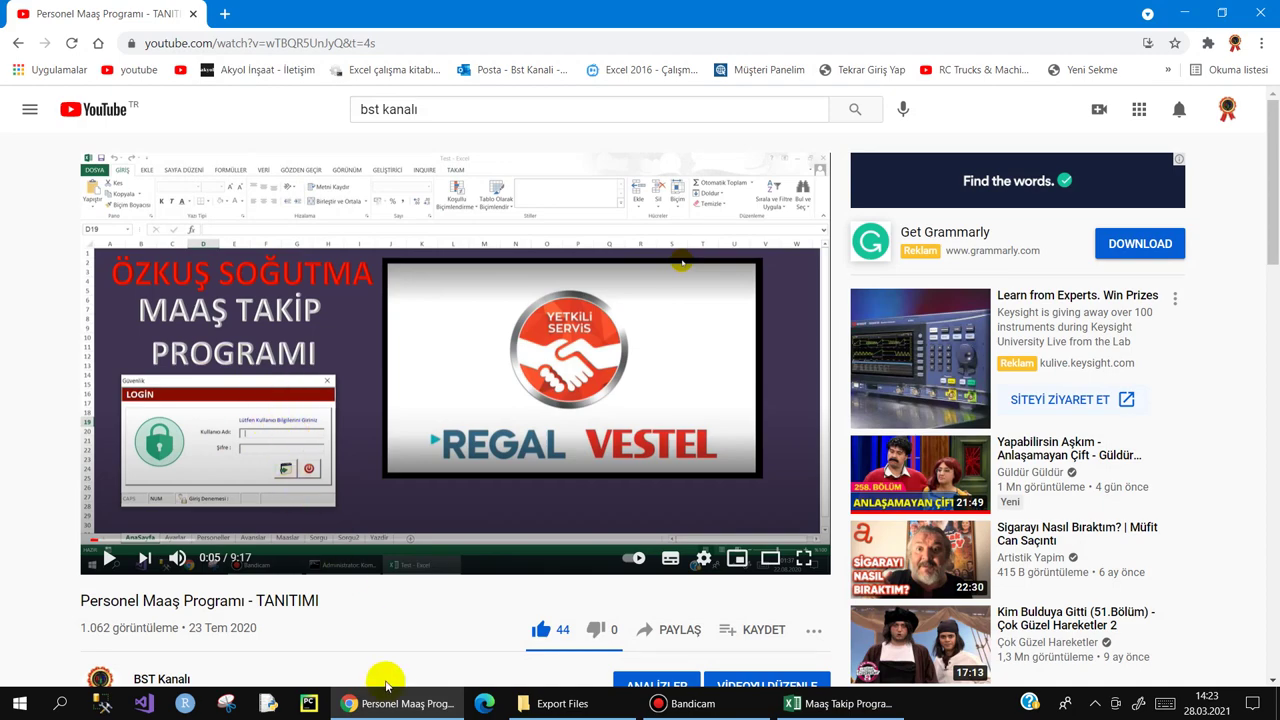
pyautogui.click(418, 690)
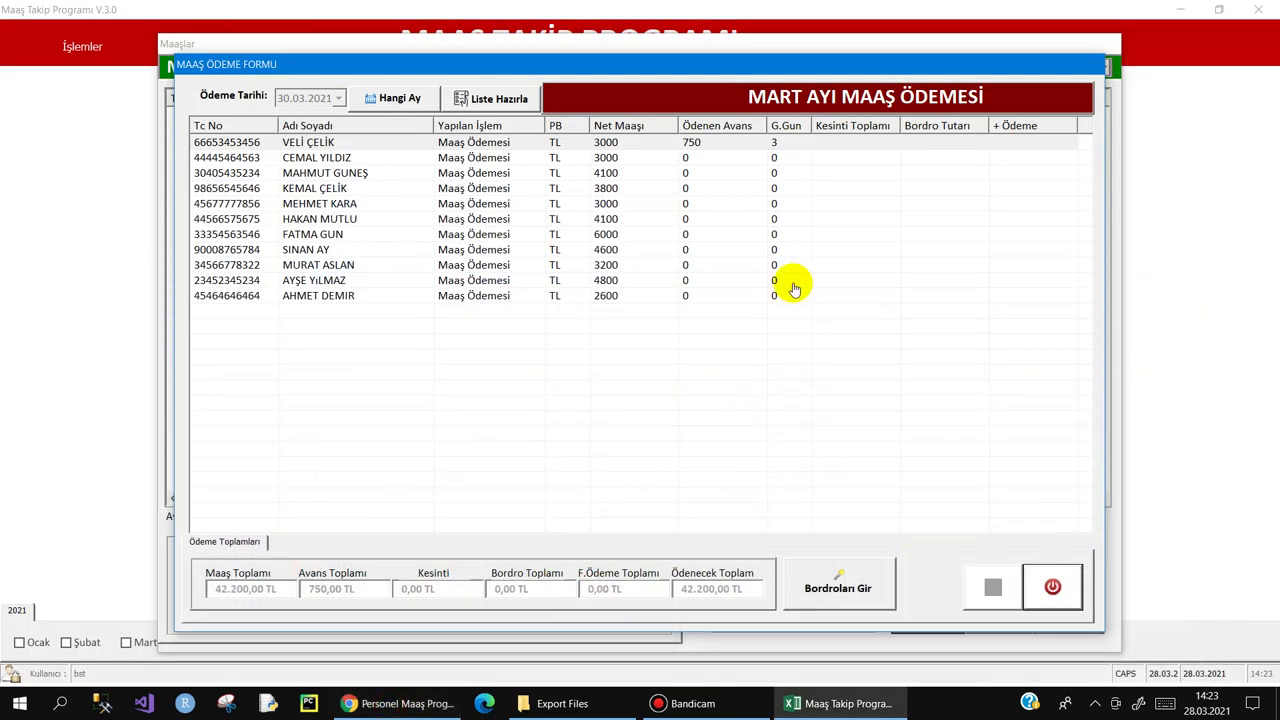
# Step: Enter payroll totals for the first four employees, including 3000 for the second
pyautogui.click(836, 588)
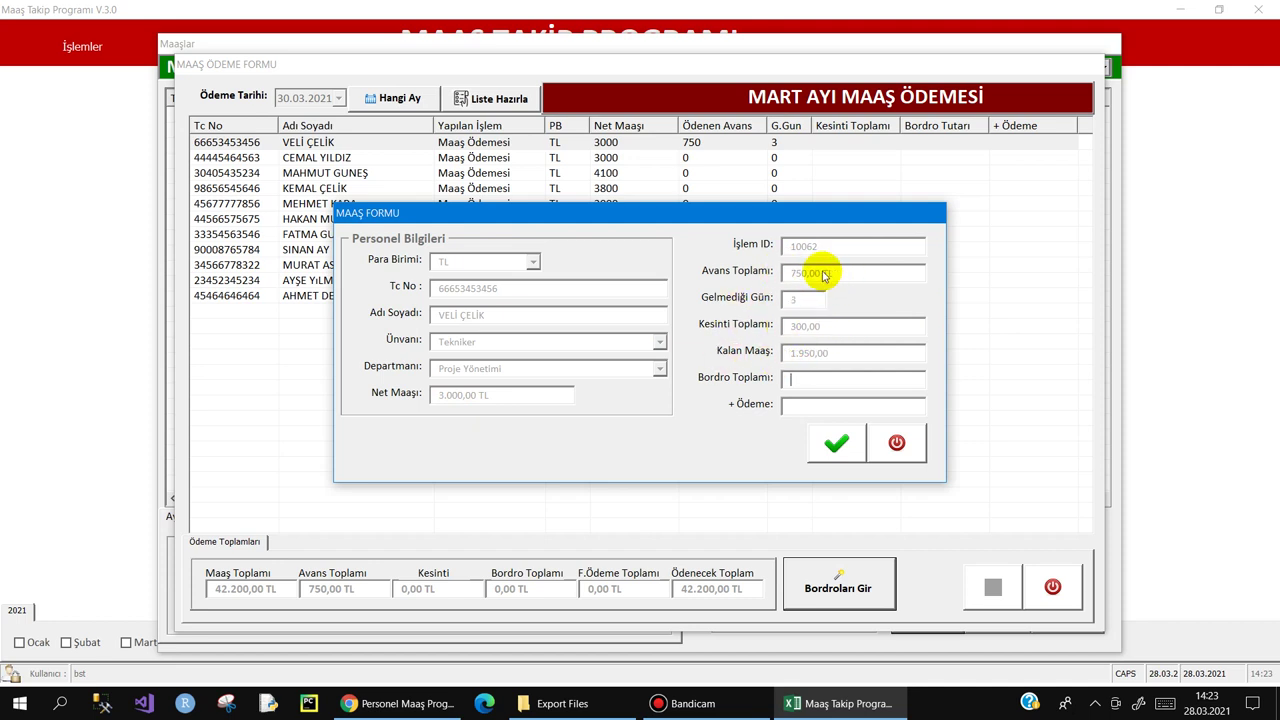
pyautogui.click(791, 381)
pyautogui.write('1950')
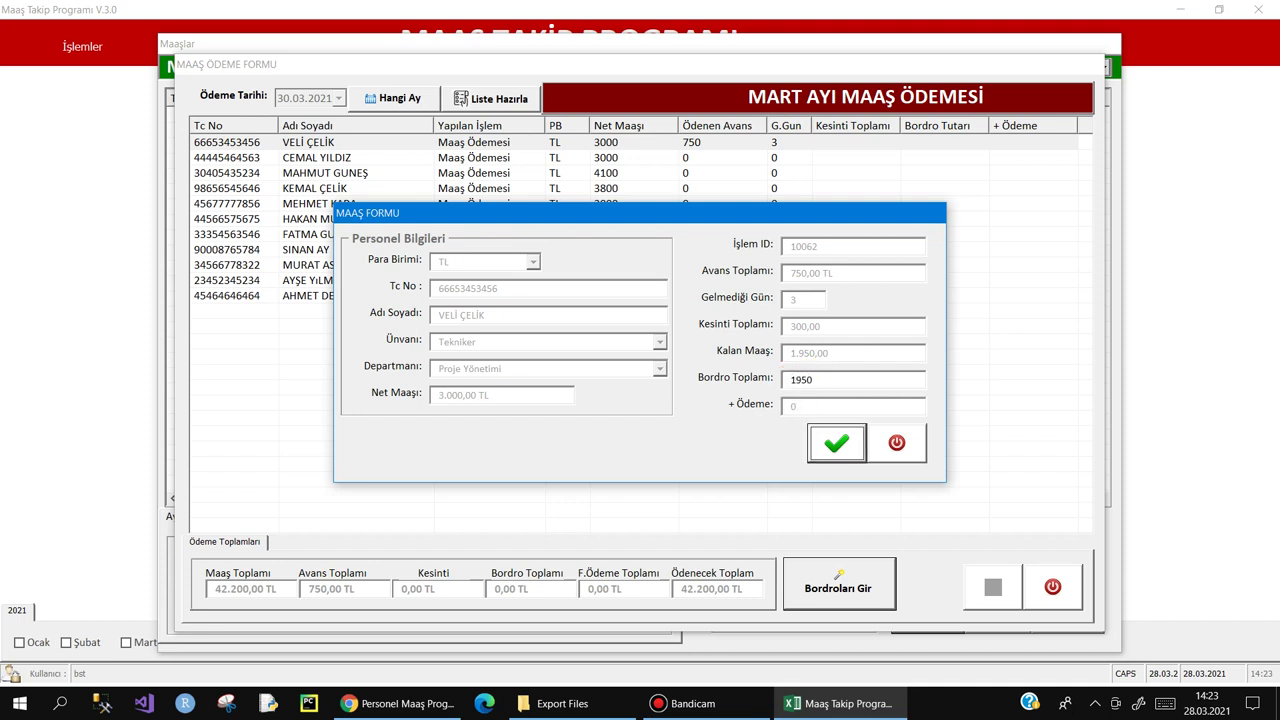
pyautogui.press('Return')
pyautogui.press('Return')
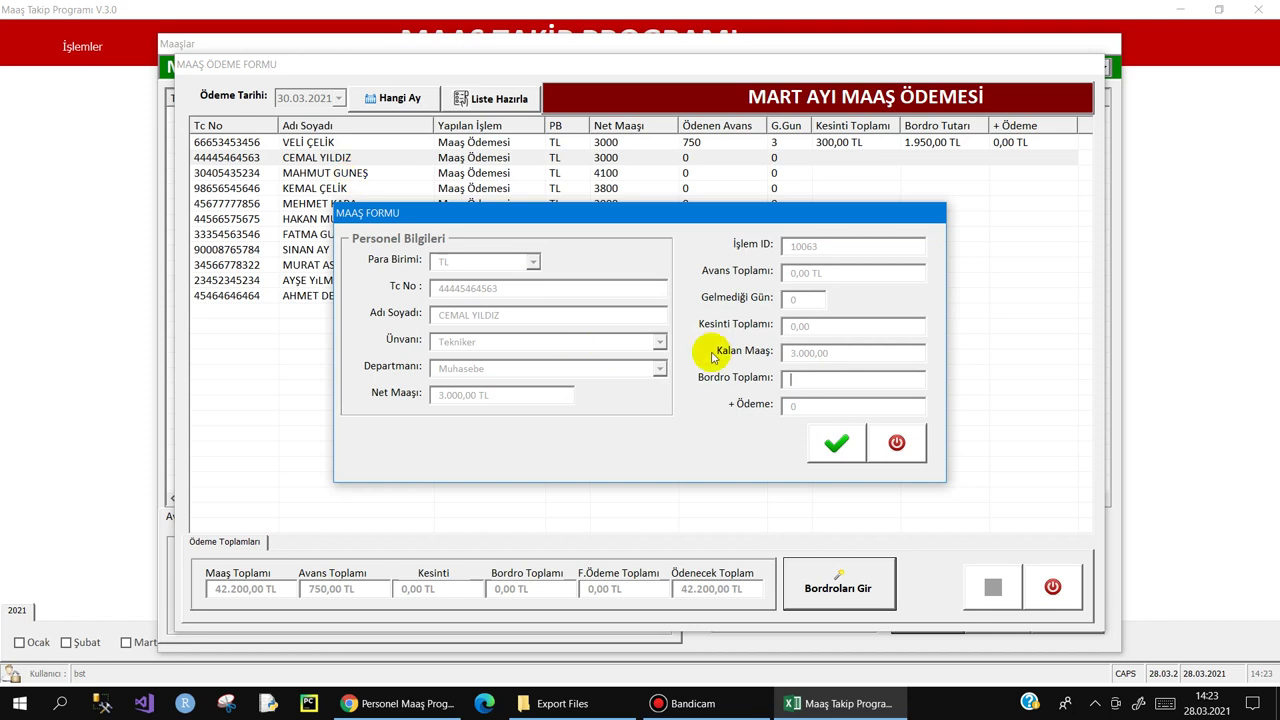
pyautogui.click(795, 383)
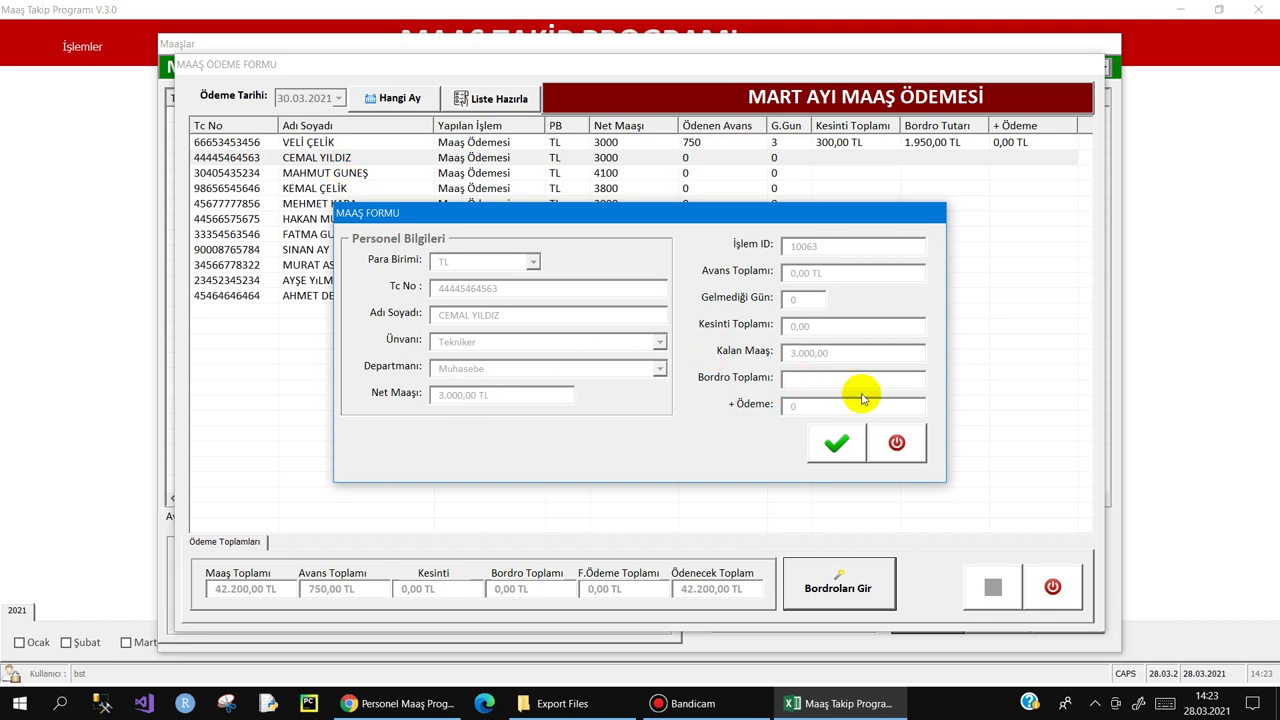
pyautogui.write('3000')
pyautogui.press('Return')
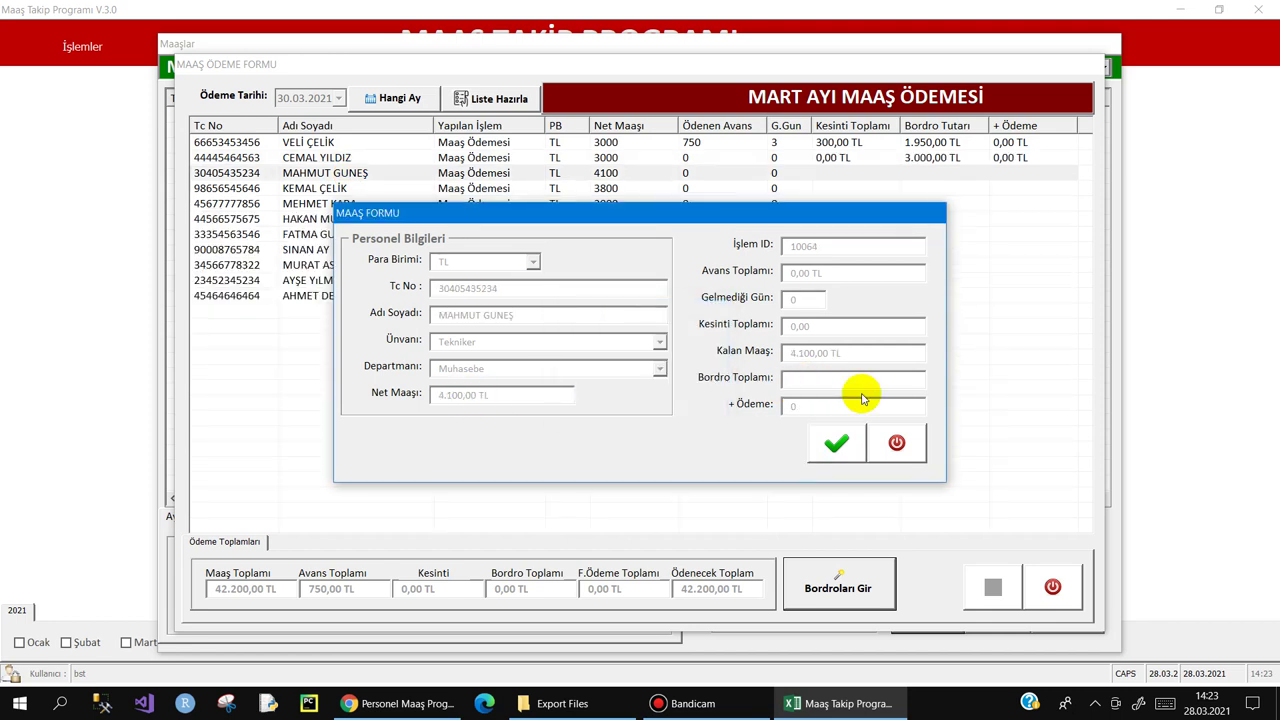
pyautogui.write('4100')
pyautogui.press('Return')
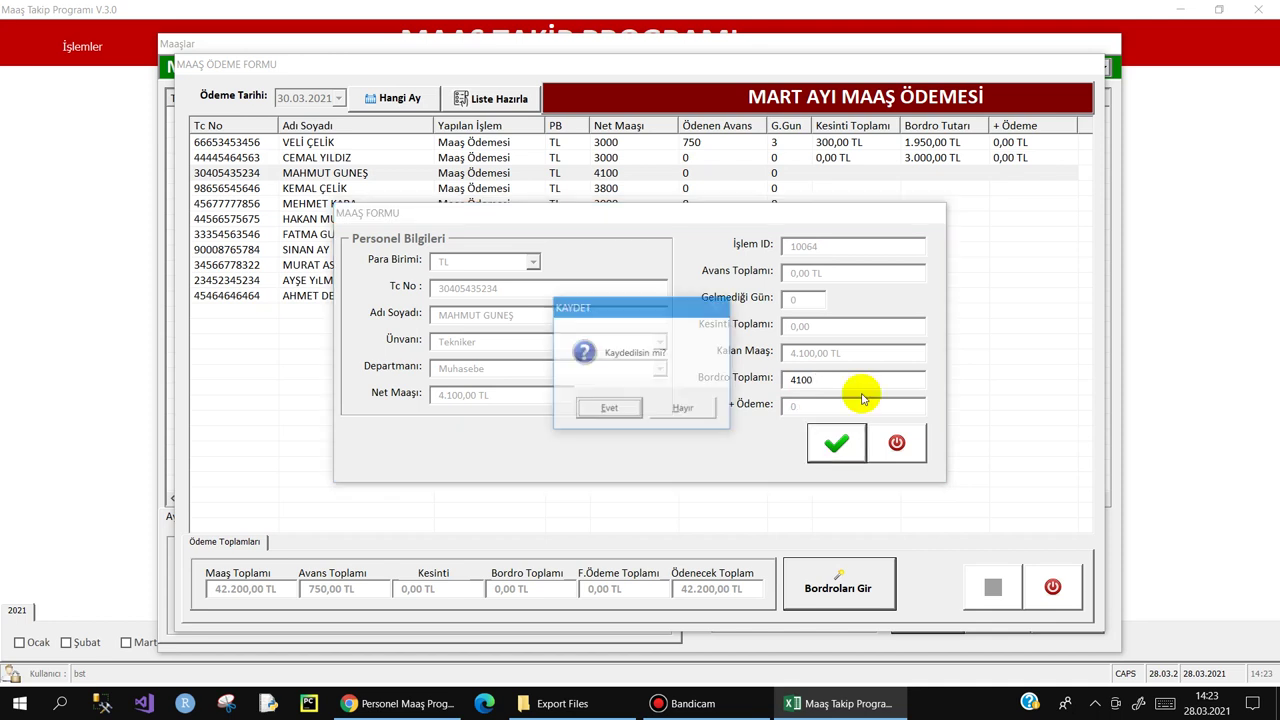
pyautogui.press('Return')
pyautogui.write('380')
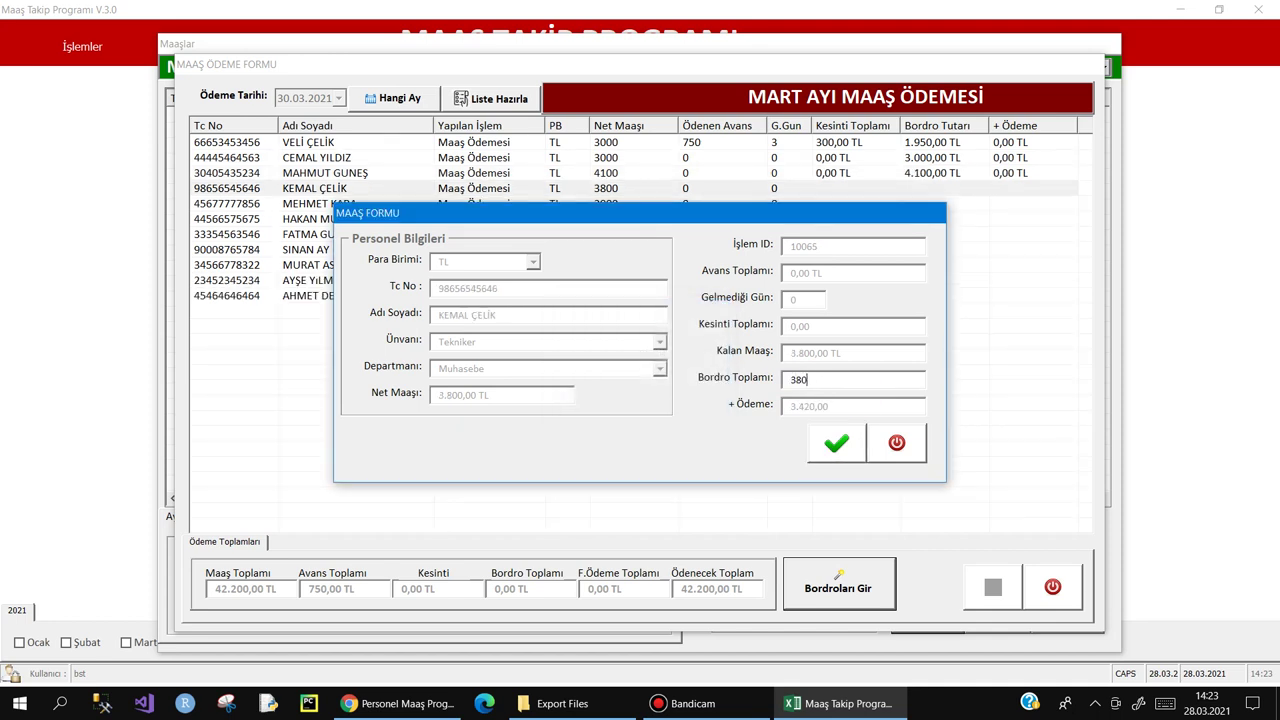
pyautogui.press('Return')
pyautogui.press('Return')
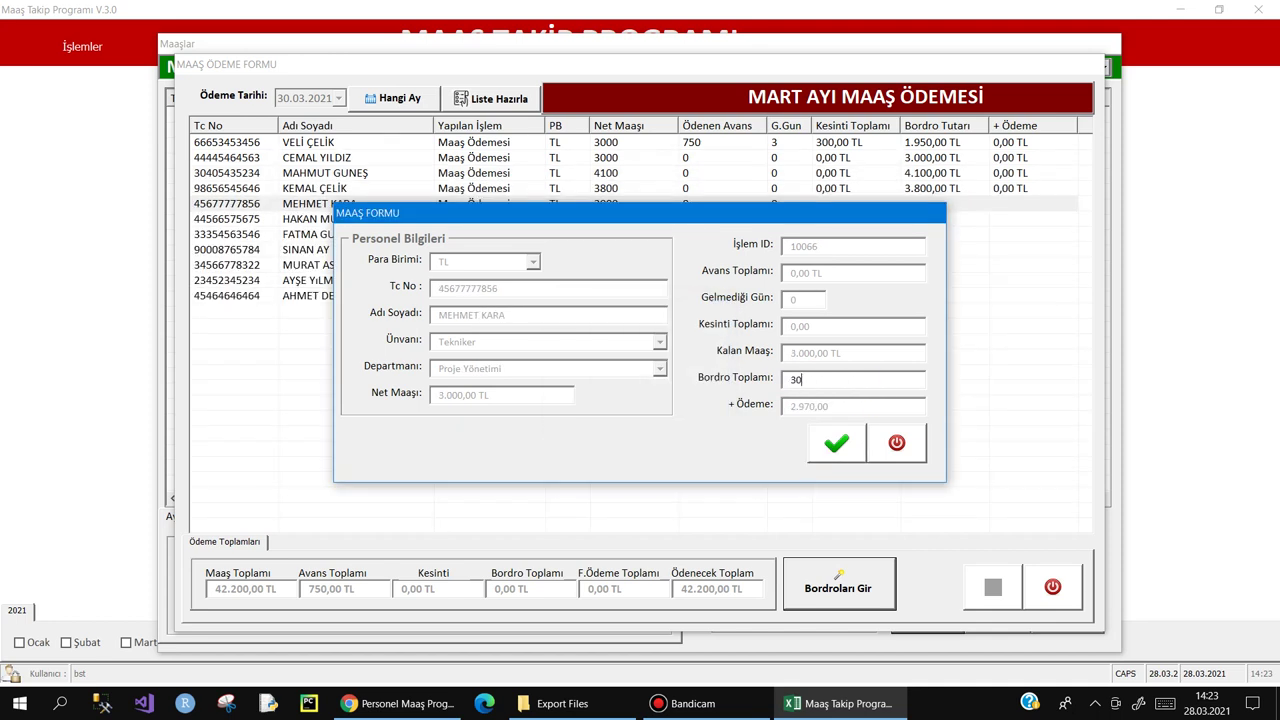
pyautogui.write('00')
pyautogui.press('Return')
pyautogui.press('Return')
# Step: Enter the remaining payroll totals, including 6000, 4600, 3200 and 2600, until data entry completes
pyautogui.write('4100')
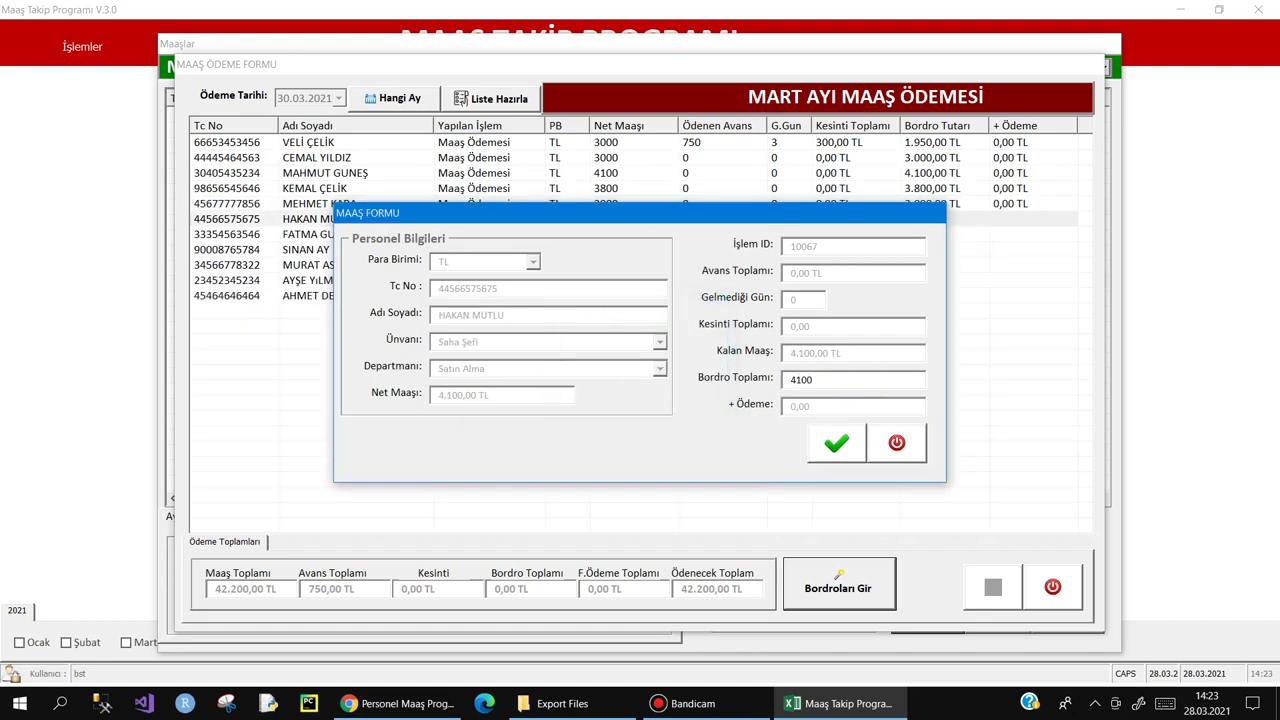
pyautogui.press('Return')
pyautogui.press('Return')
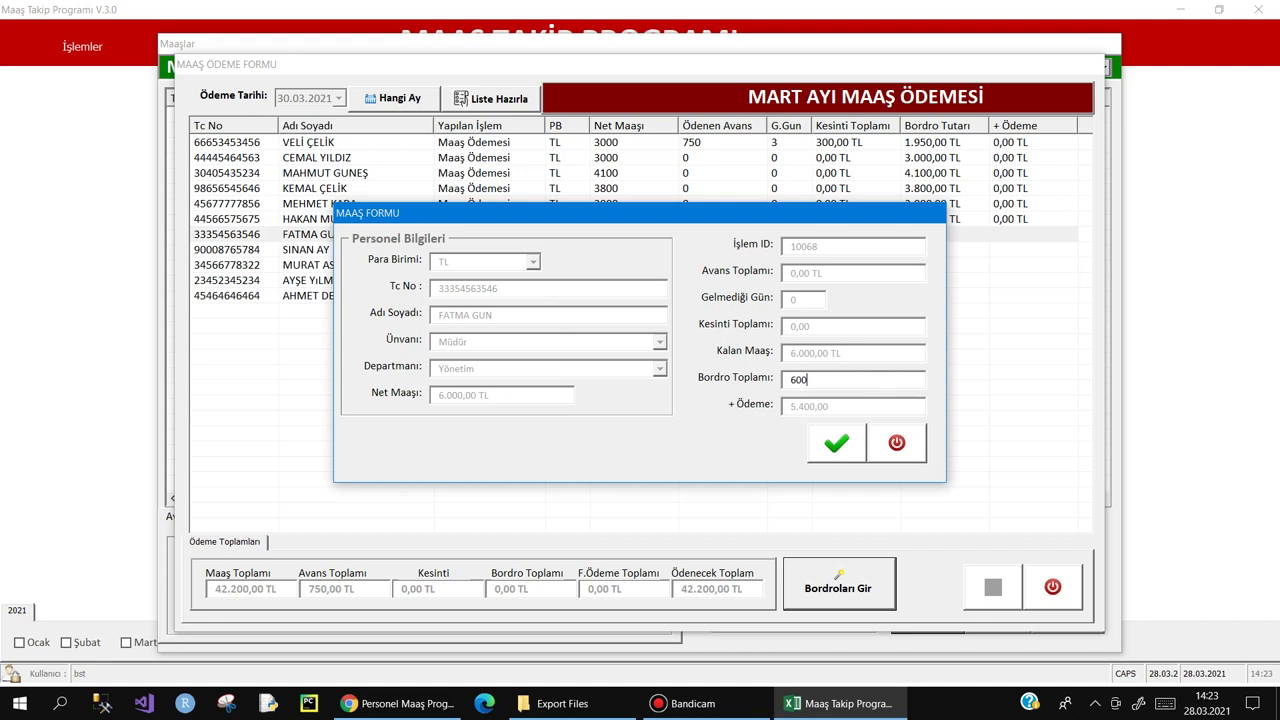
pyautogui.write('0')
pyautogui.press('Return')
pyautogui.press('Return')
pyautogui.write('4')
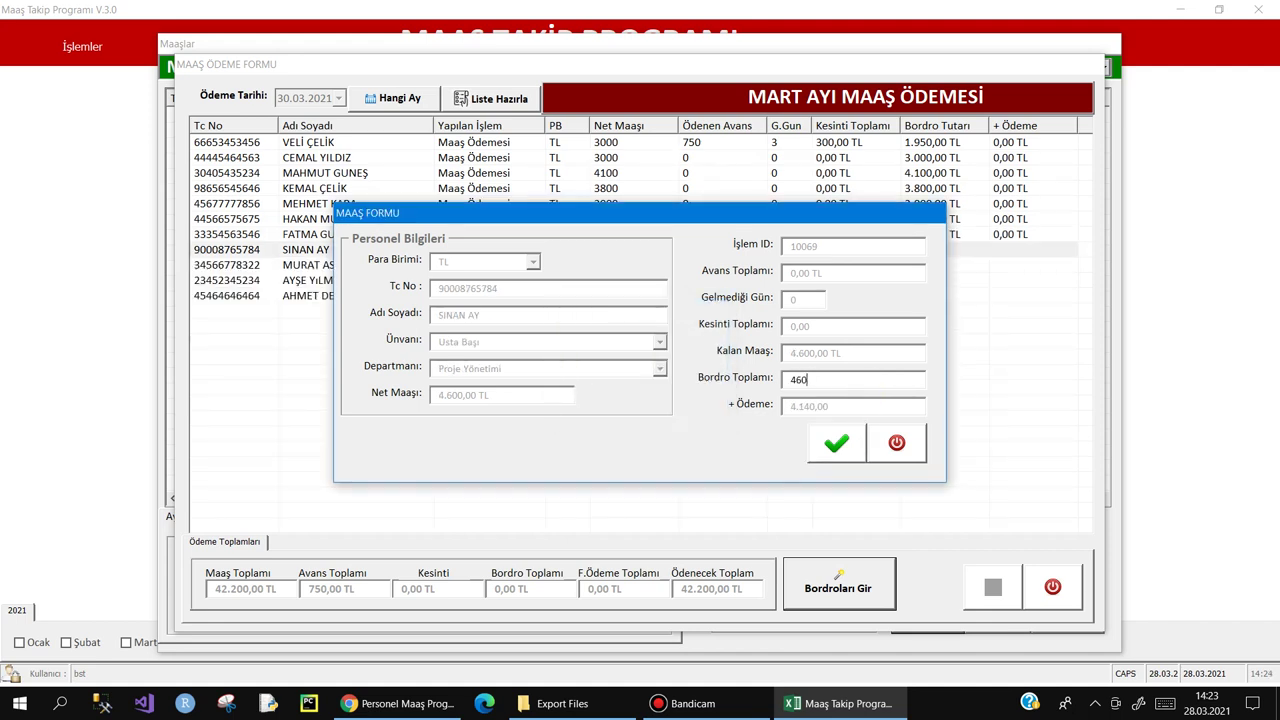
pyautogui.write('0')
pyautogui.press('Return')
pyautogui.press('Return')
pyautogui.write('3')
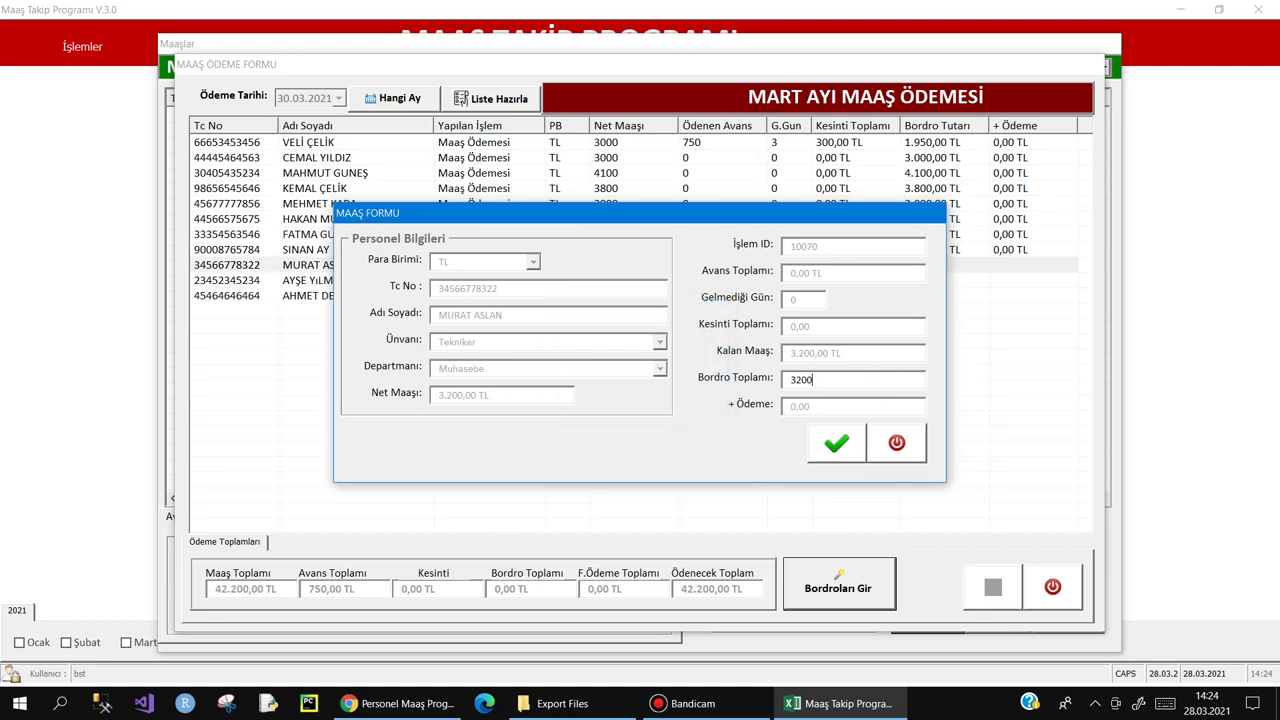
pyautogui.press('Return')
pyautogui.press('Return')
pyautogui.write('48')
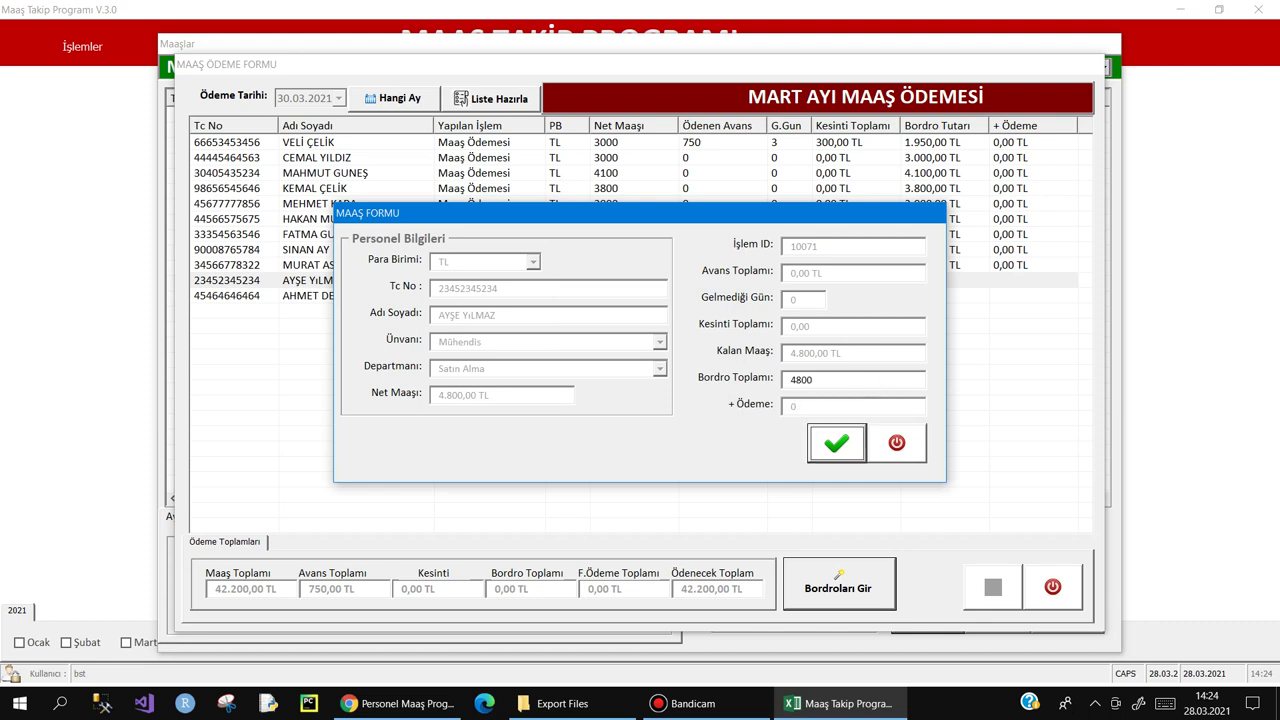
pyautogui.press('Return')
pyautogui.press('Return')
pyautogui.write('0')
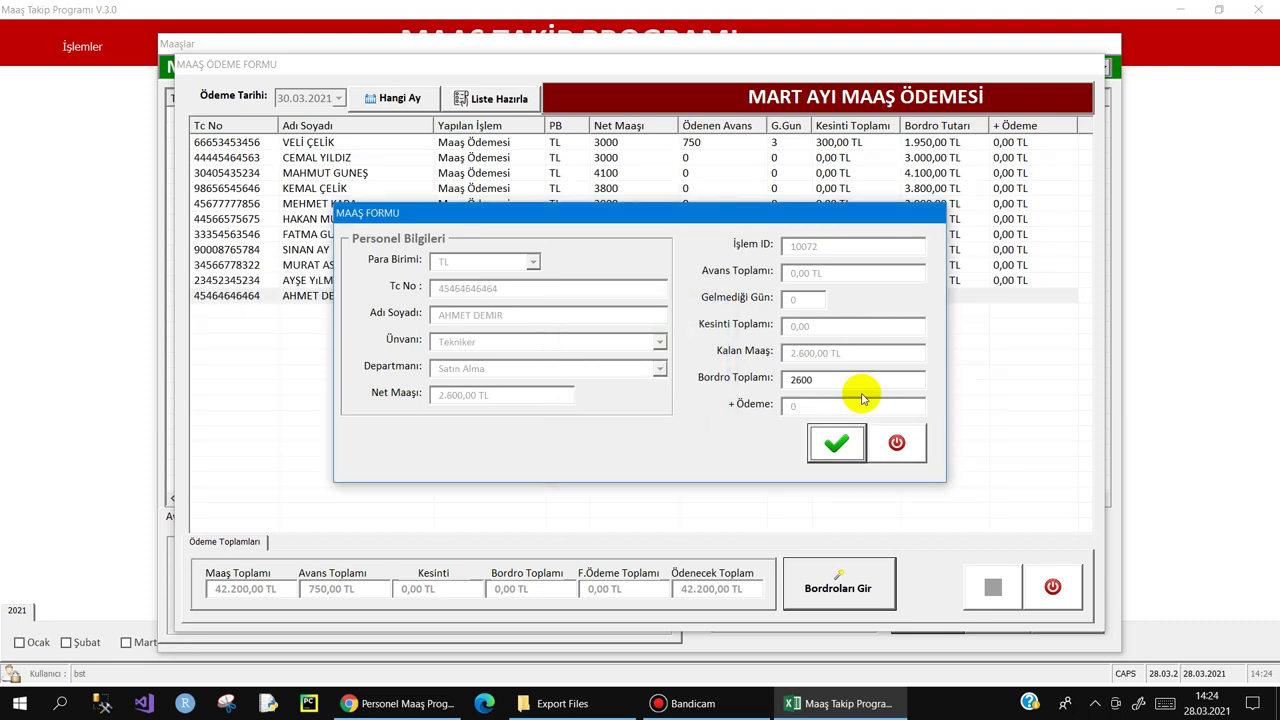
pyautogui.press('Return')
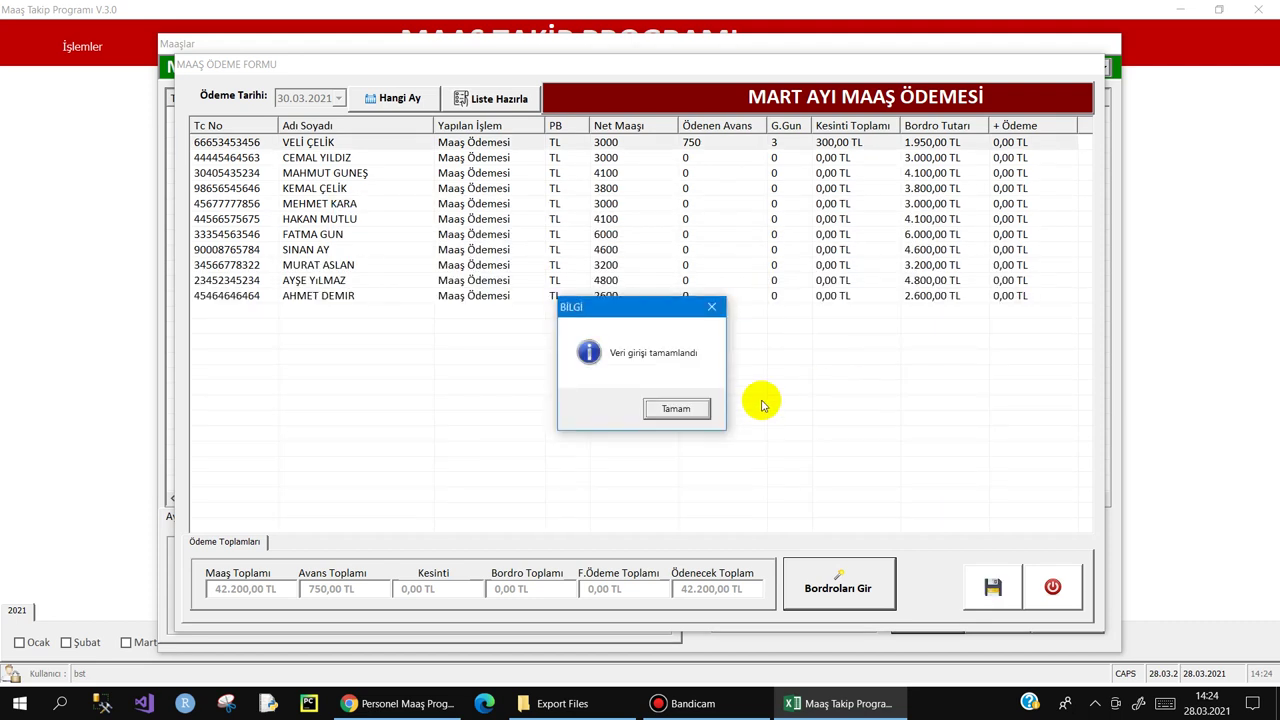
pyautogui.click(676, 408)
# Step: Save the 11 March salary payments dated 30.03.2021 and acknowledge the confirmation
pyautogui.click(993, 587)
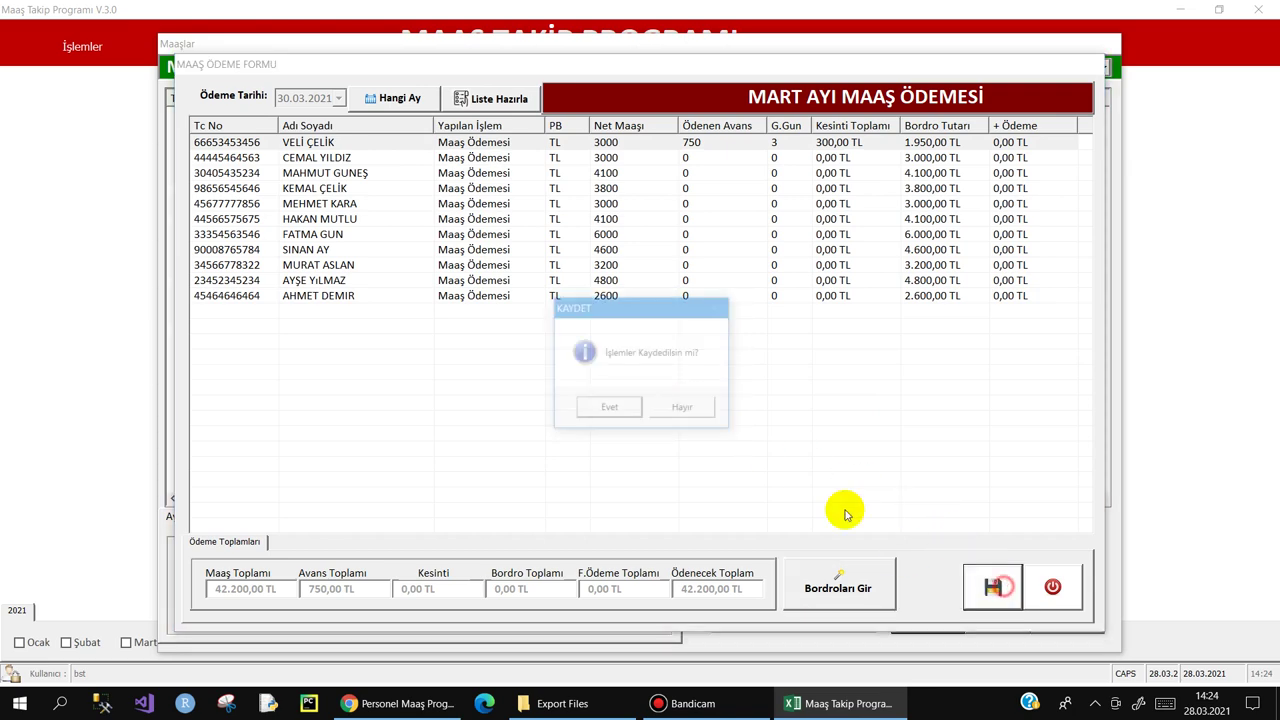
pyautogui.click(609, 407)
pyautogui.click(836, 388)
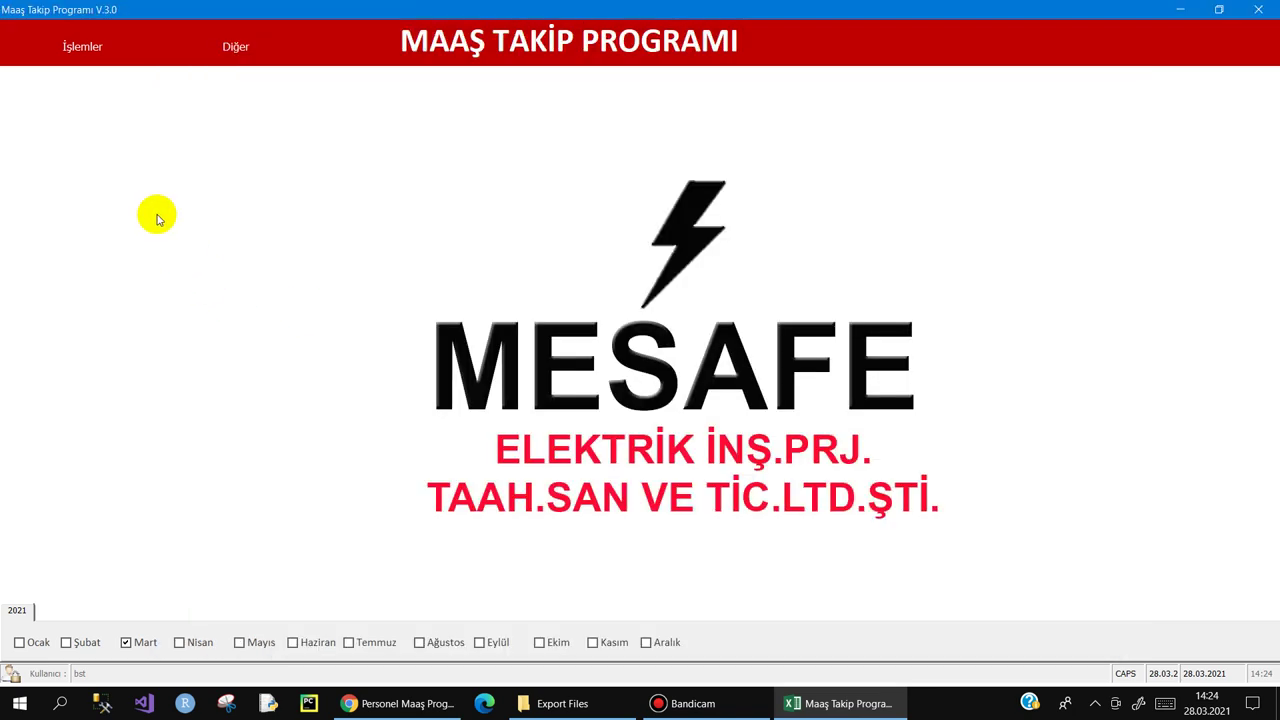
pyautogui.click(85, 46)
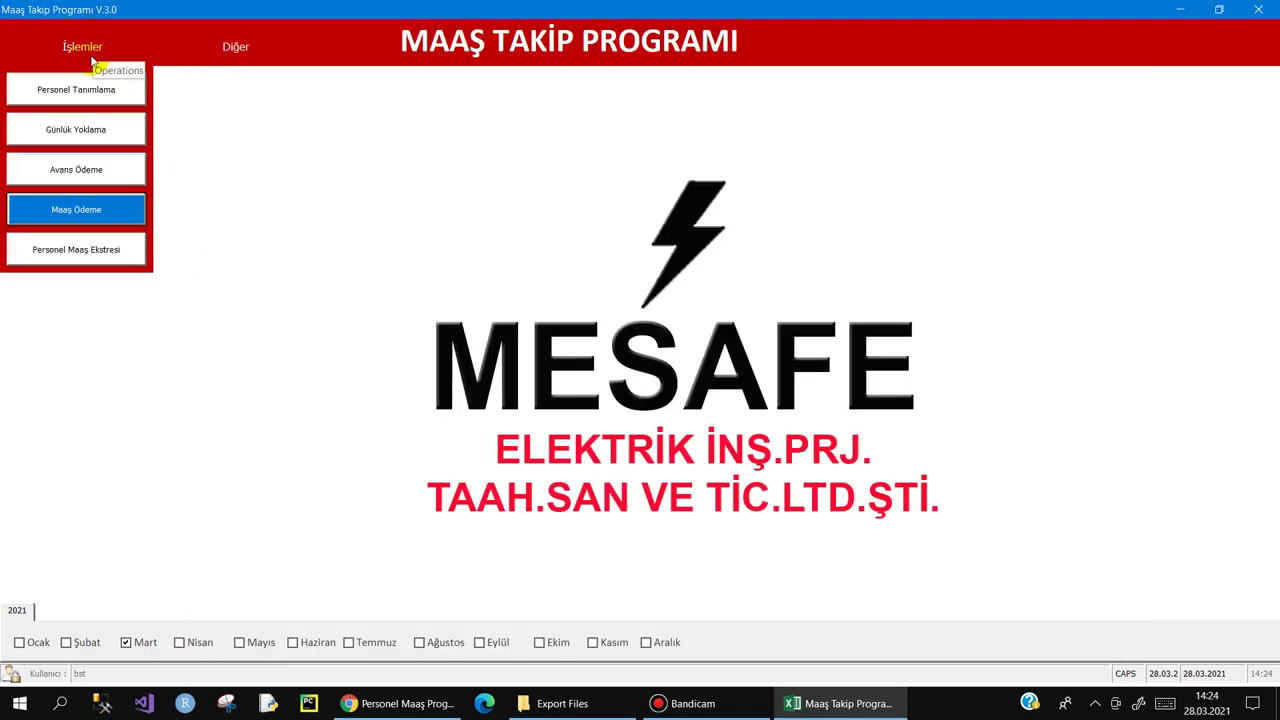
pyautogui.click(79, 131)
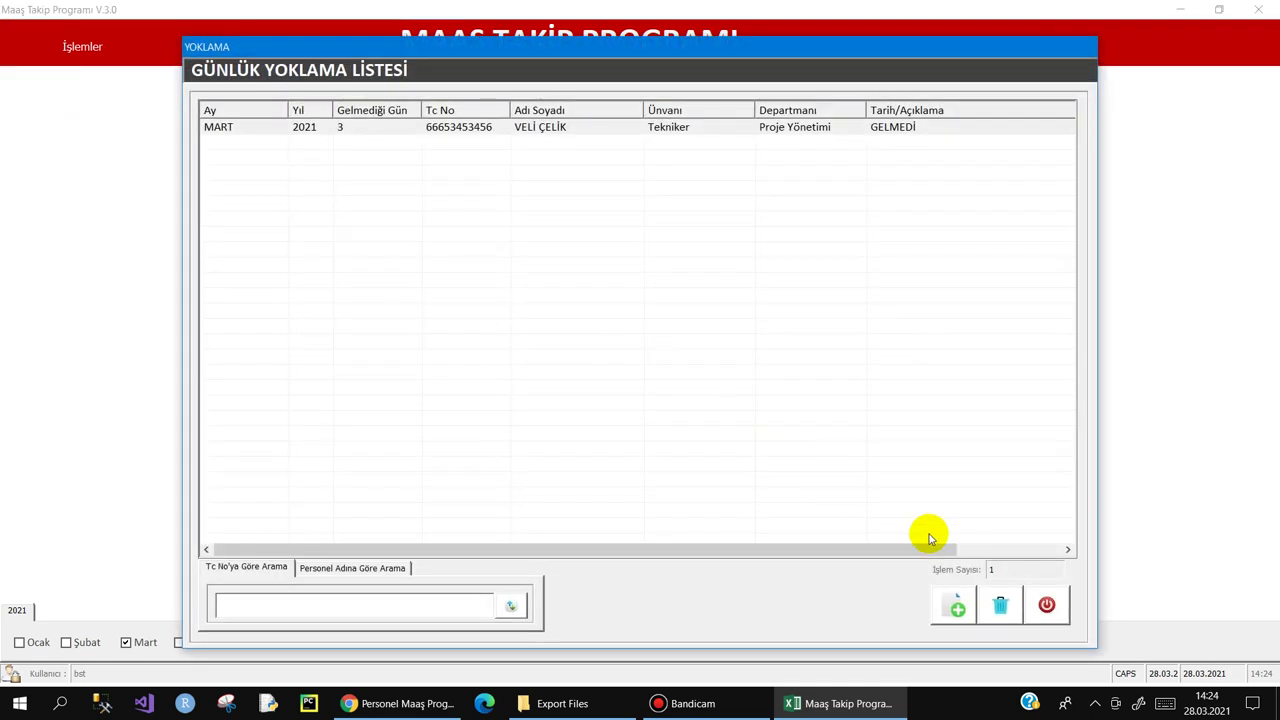
pyautogui.click(957, 608)
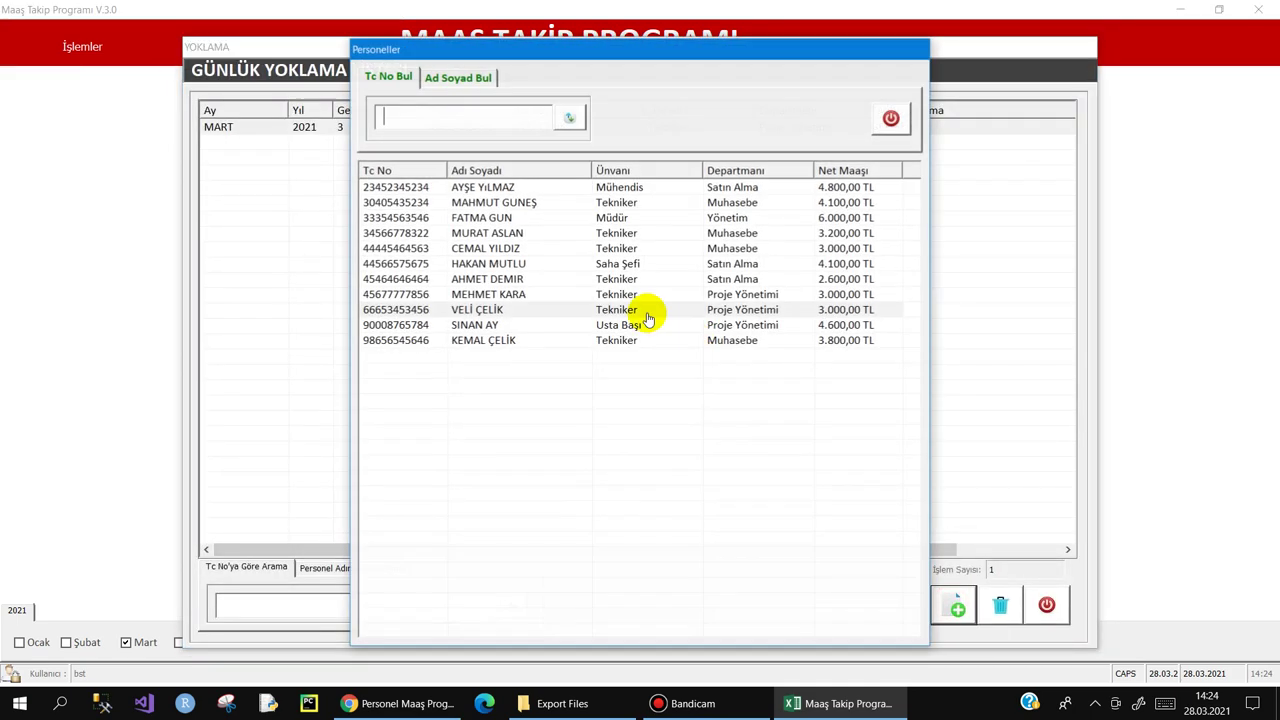
pyautogui.doubleClick(488, 238)
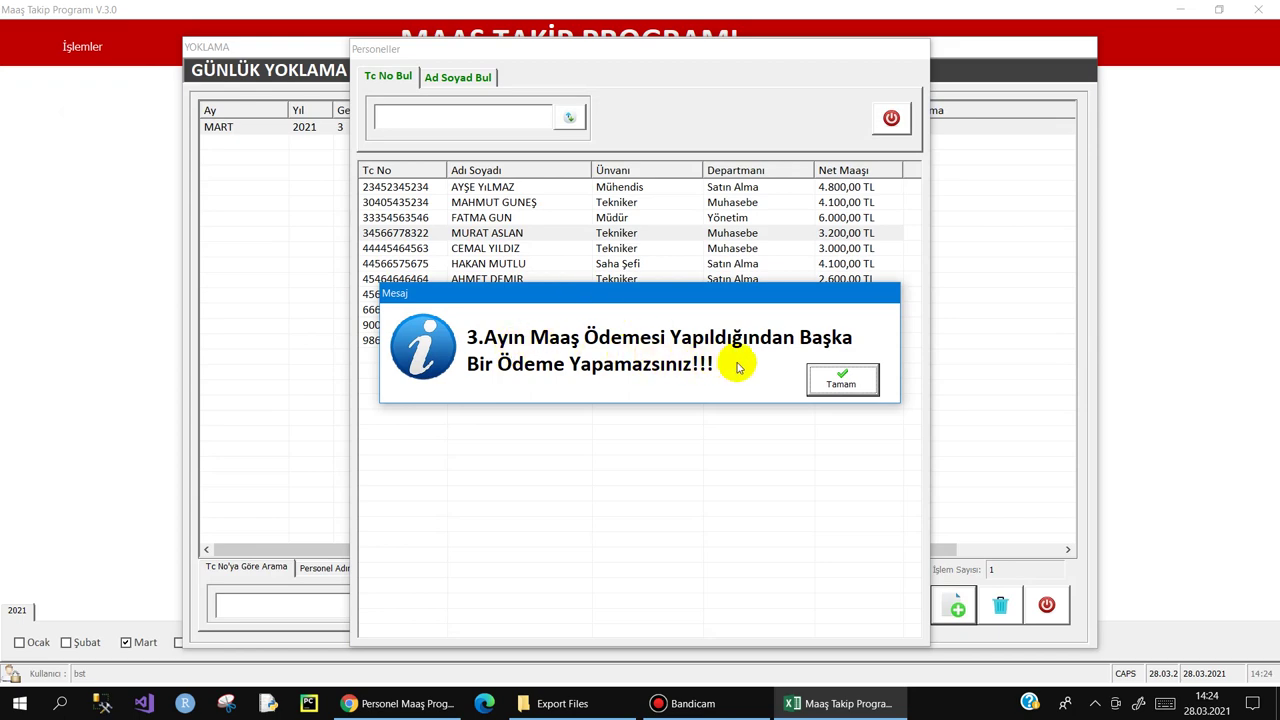
pyautogui.click(830, 383)
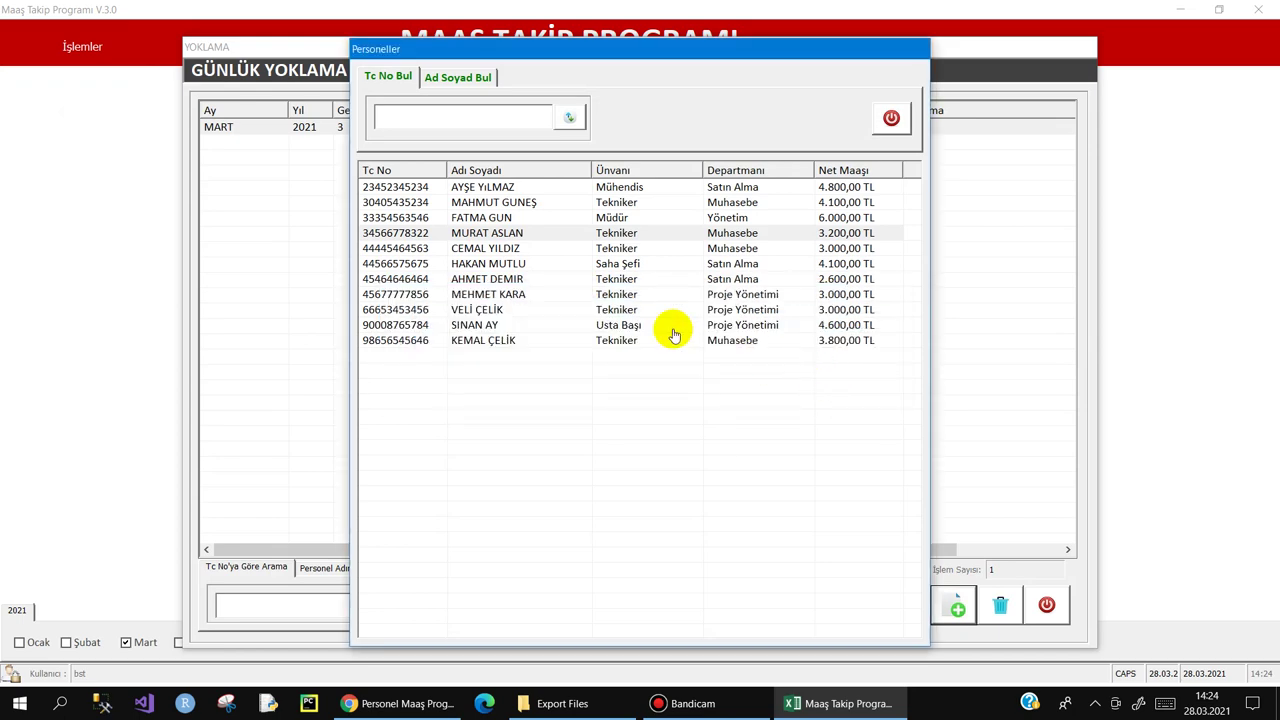
pyautogui.click(85, 48)
pyautogui.click(110, 172)
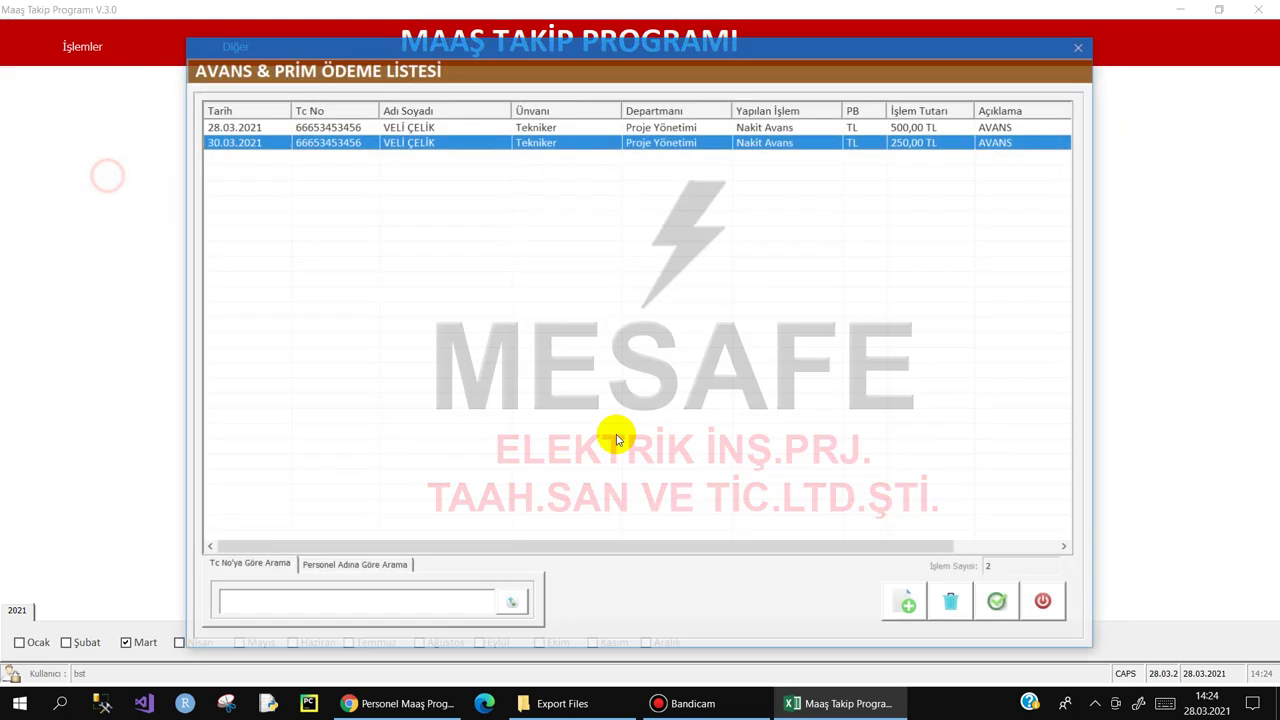
pyautogui.click(902, 603)
pyautogui.doubleClick(565, 266)
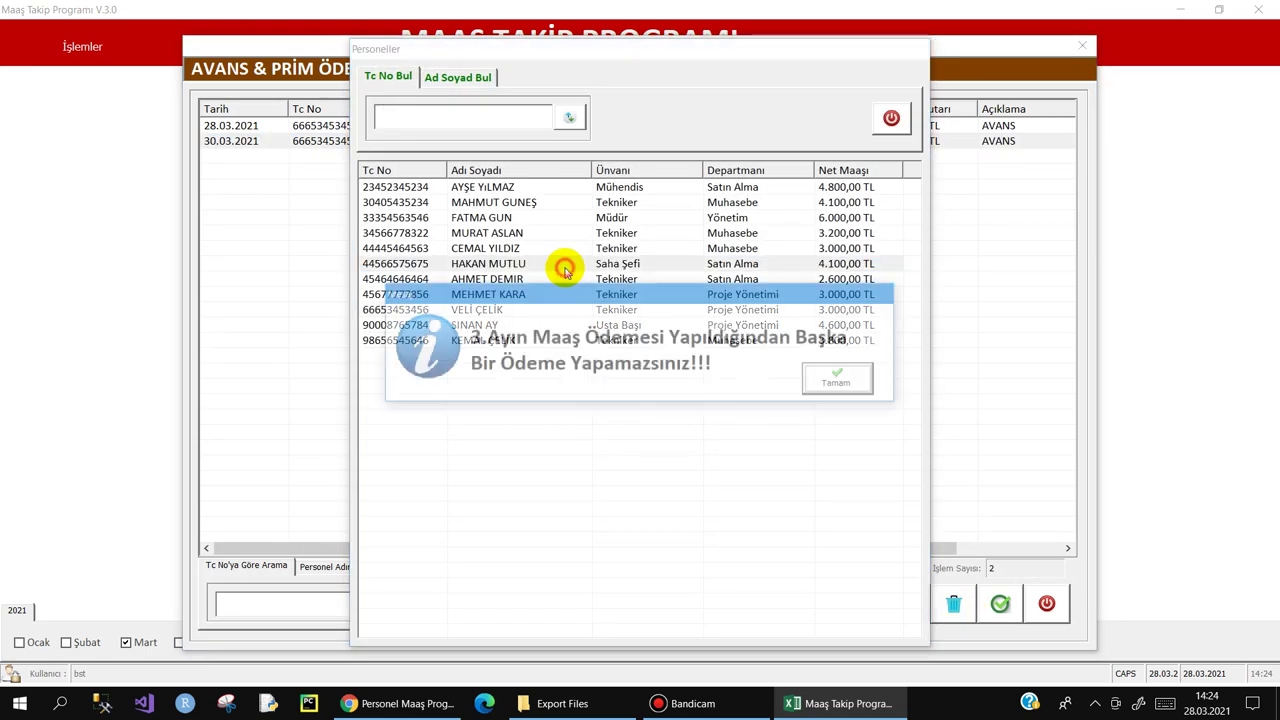
pyautogui.click(829, 374)
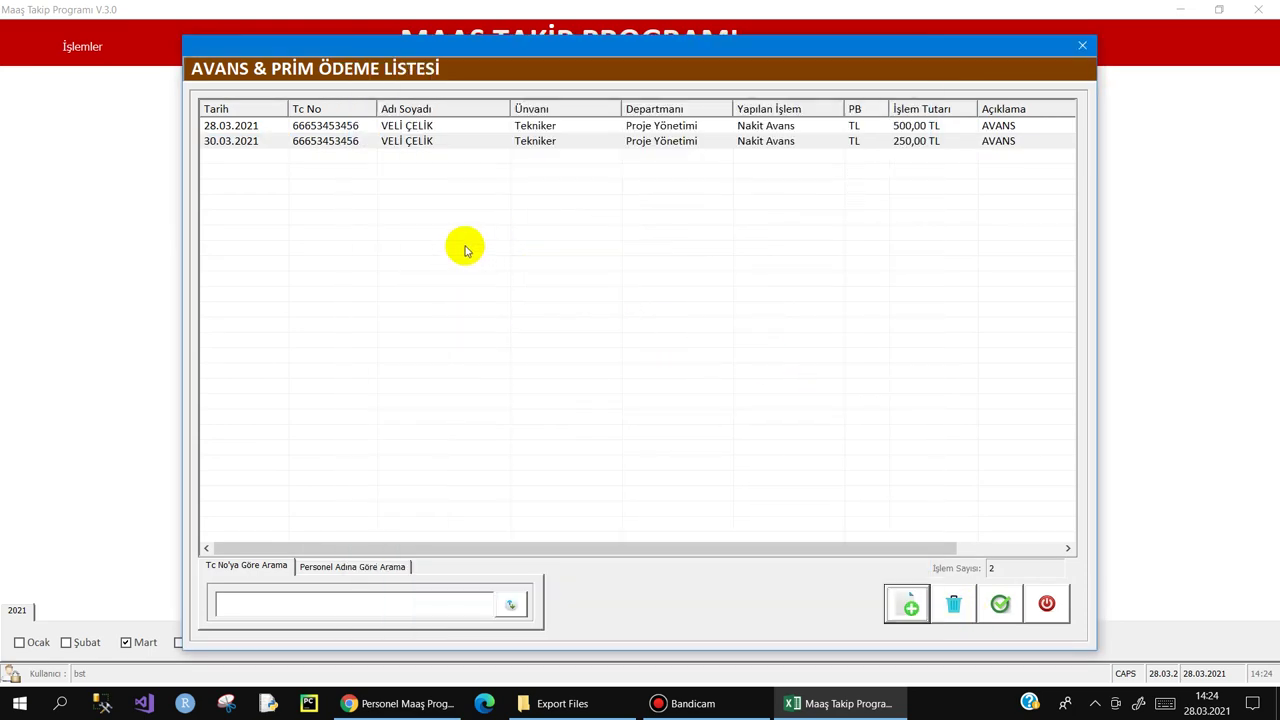
pyautogui.press('Escape')
pyautogui.click(82, 46)
pyautogui.click(88, 211)
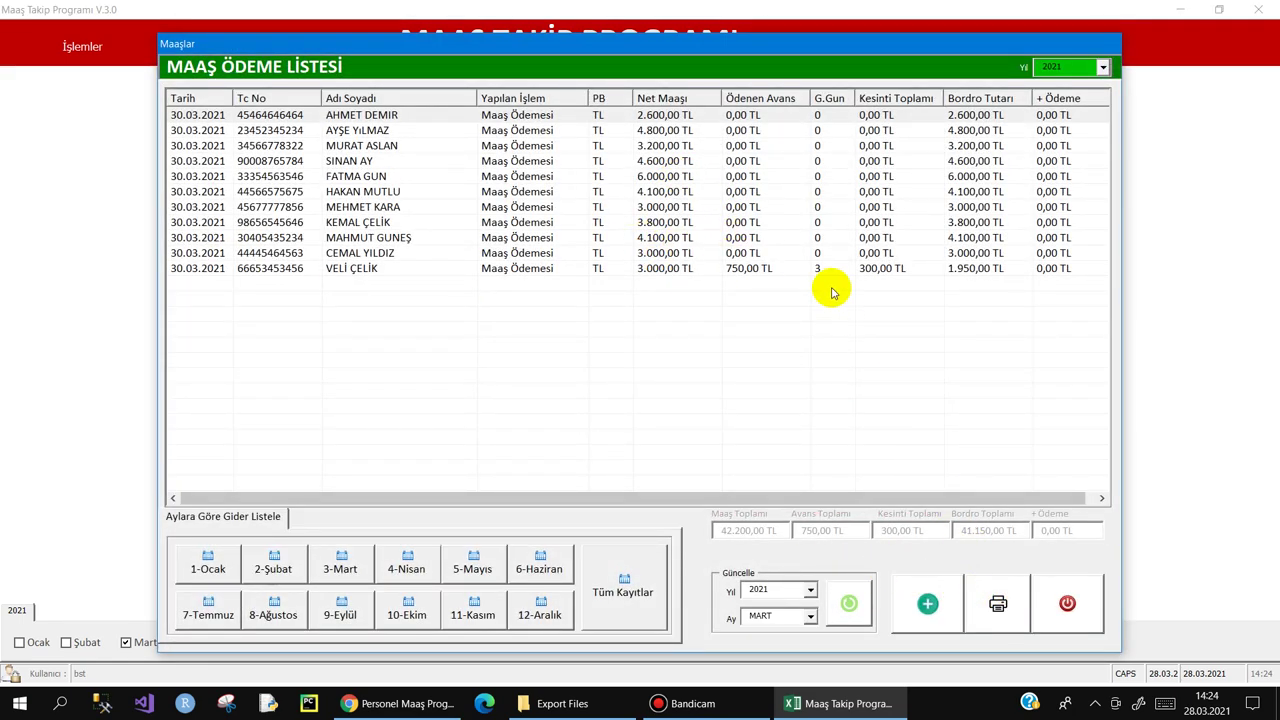
# Step: Print the March bordro to the desktop as the PDF 'MART BORDRO LIST', then close the salary payment list
pyautogui.click(1000, 603)
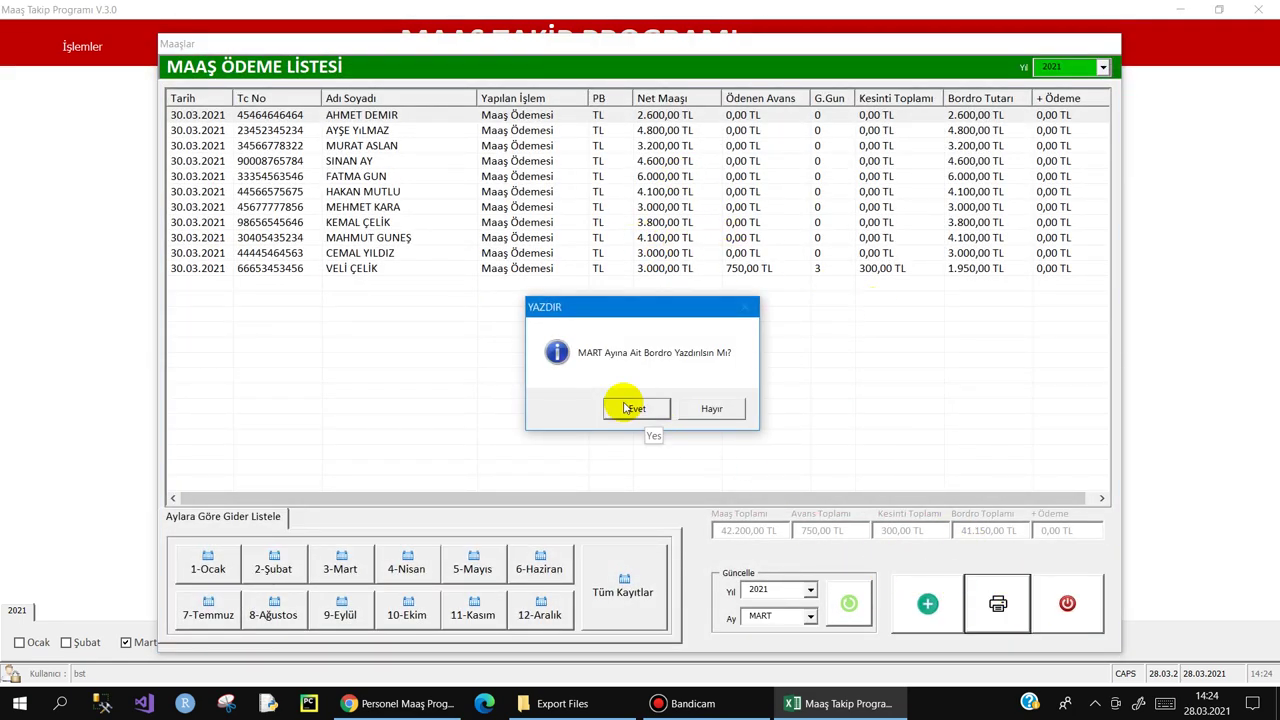
pyautogui.click(626, 408)
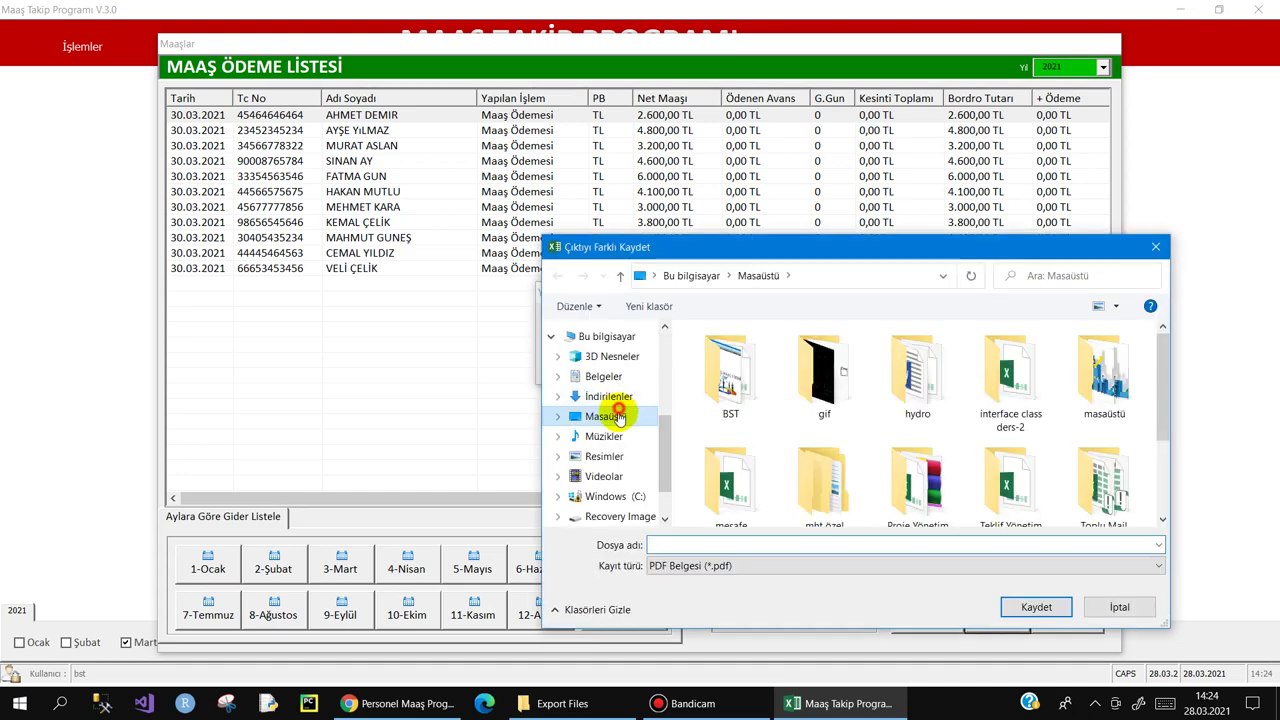
pyautogui.click(700, 544)
pyautogui.write('MART BORDRO LİSTESİ')
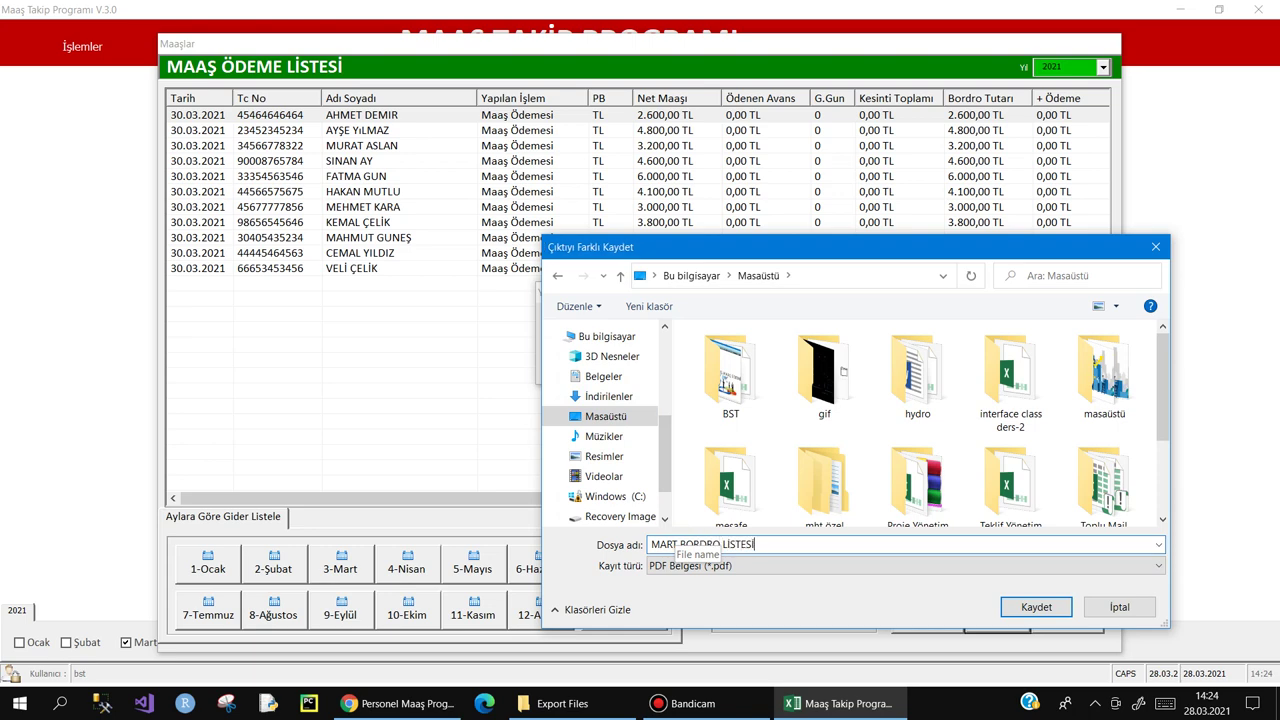
pyautogui.press('Return')
pyautogui.press('Return')
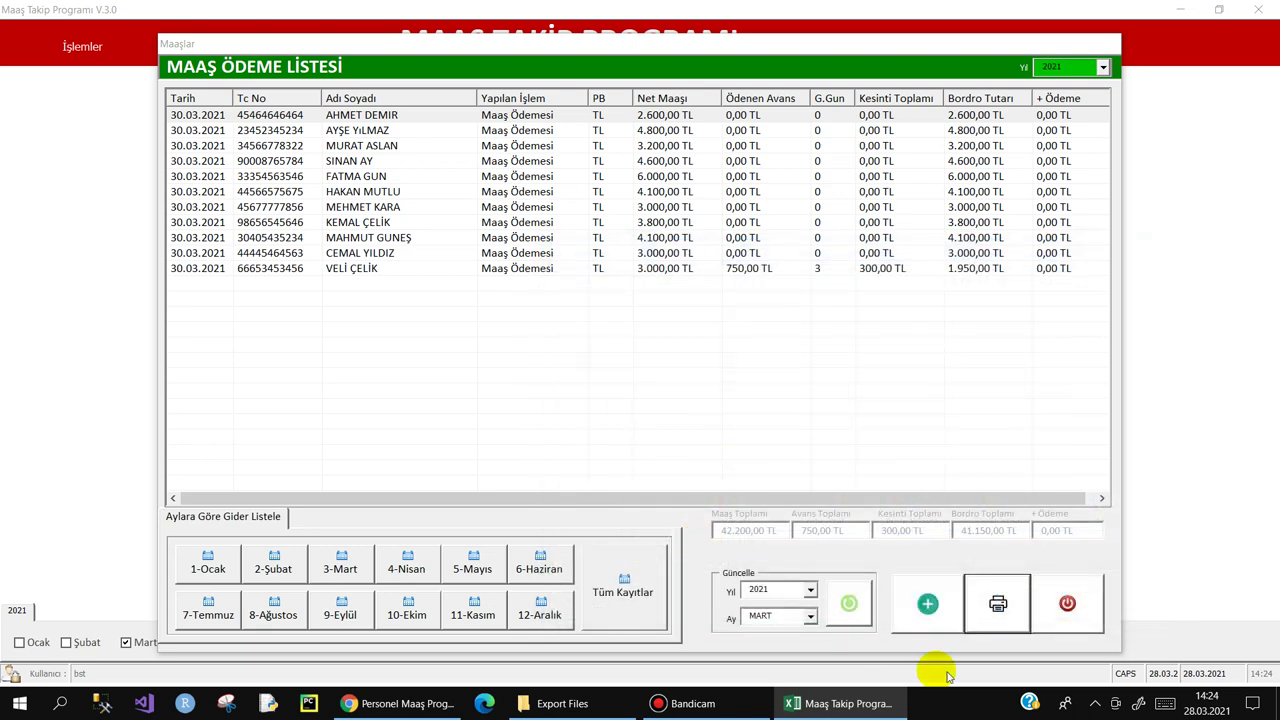
pyautogui.click(1064, 610)
# Step: Open the MART BORDRO PDF in Edge, check the 750,00 TL advance and 300,00 TL deduction totals, and close it
pyautogui.press('super+d')
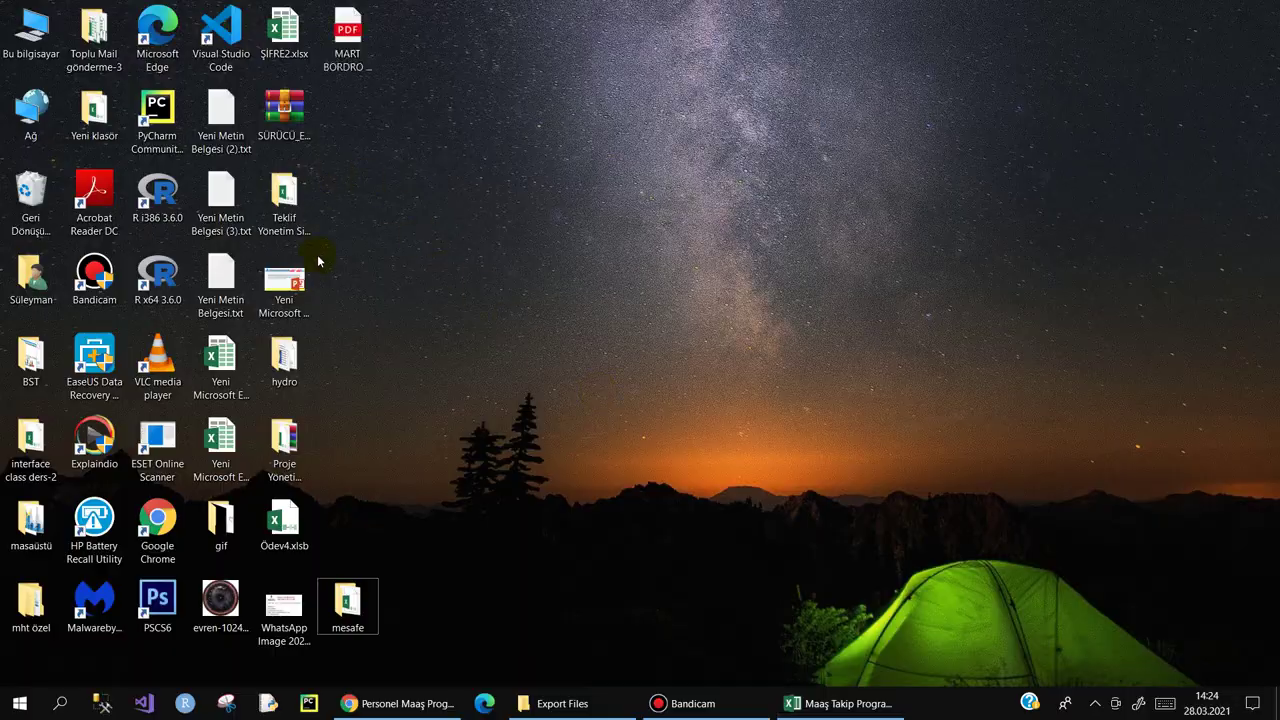
pyautogui.doubleClick(352, 36)
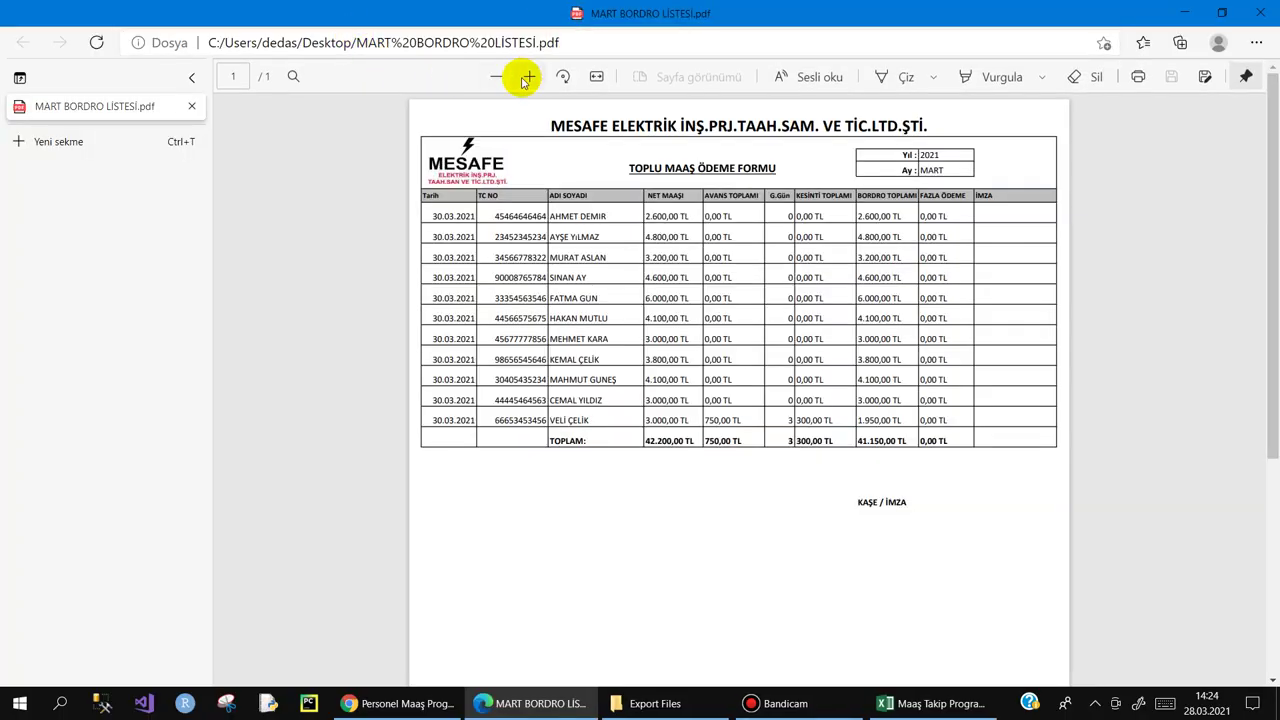
pyautogui.click(527, 77)
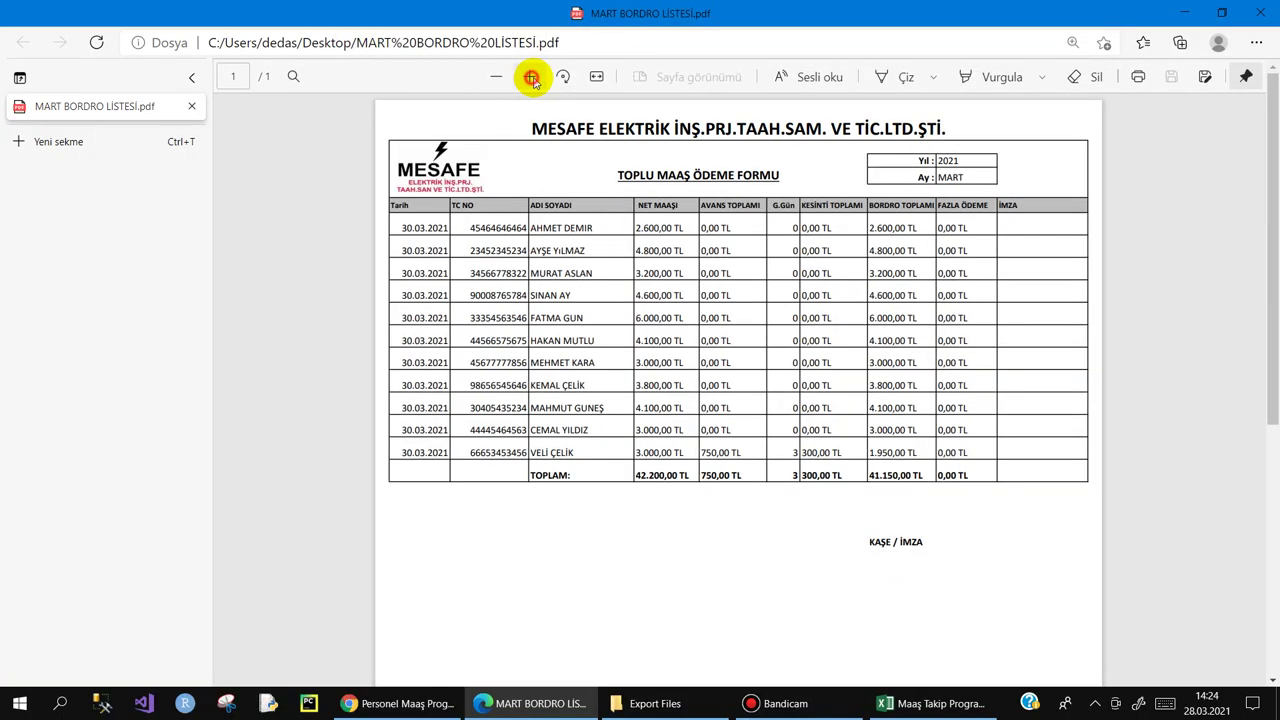
pyautogui.doubleClick(978, 172)
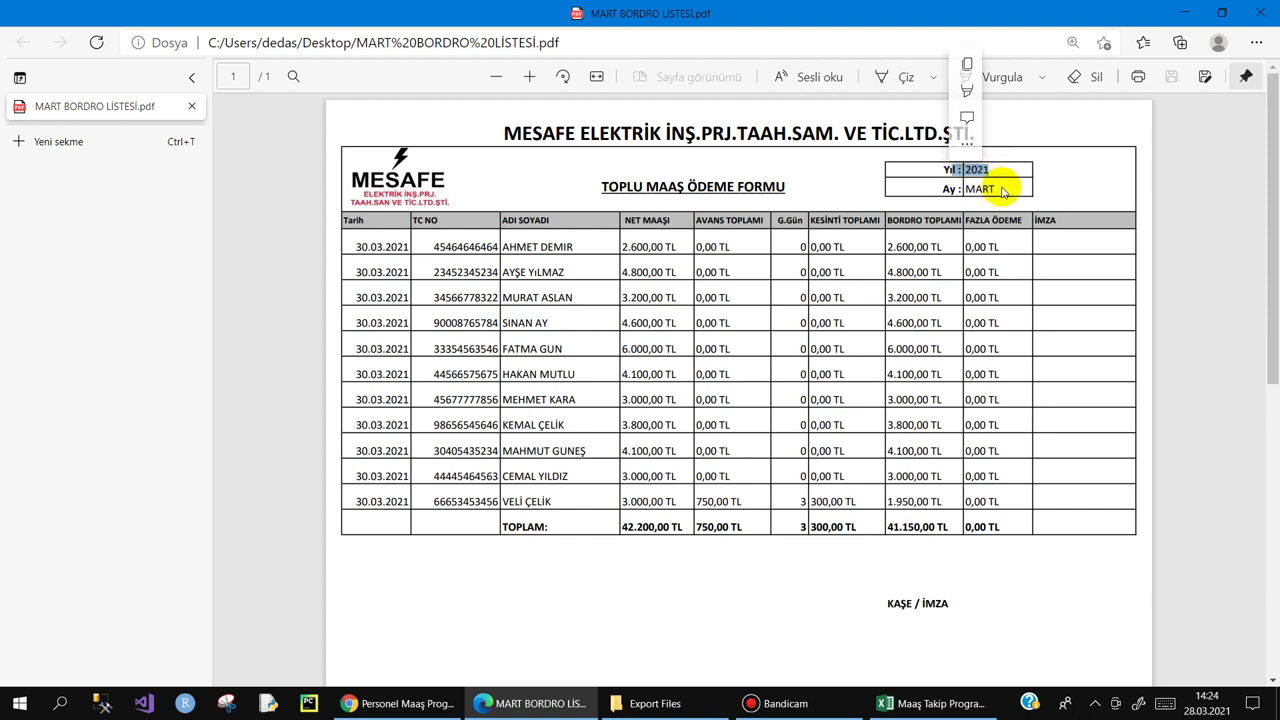
pyautogui.click(1003, 189)
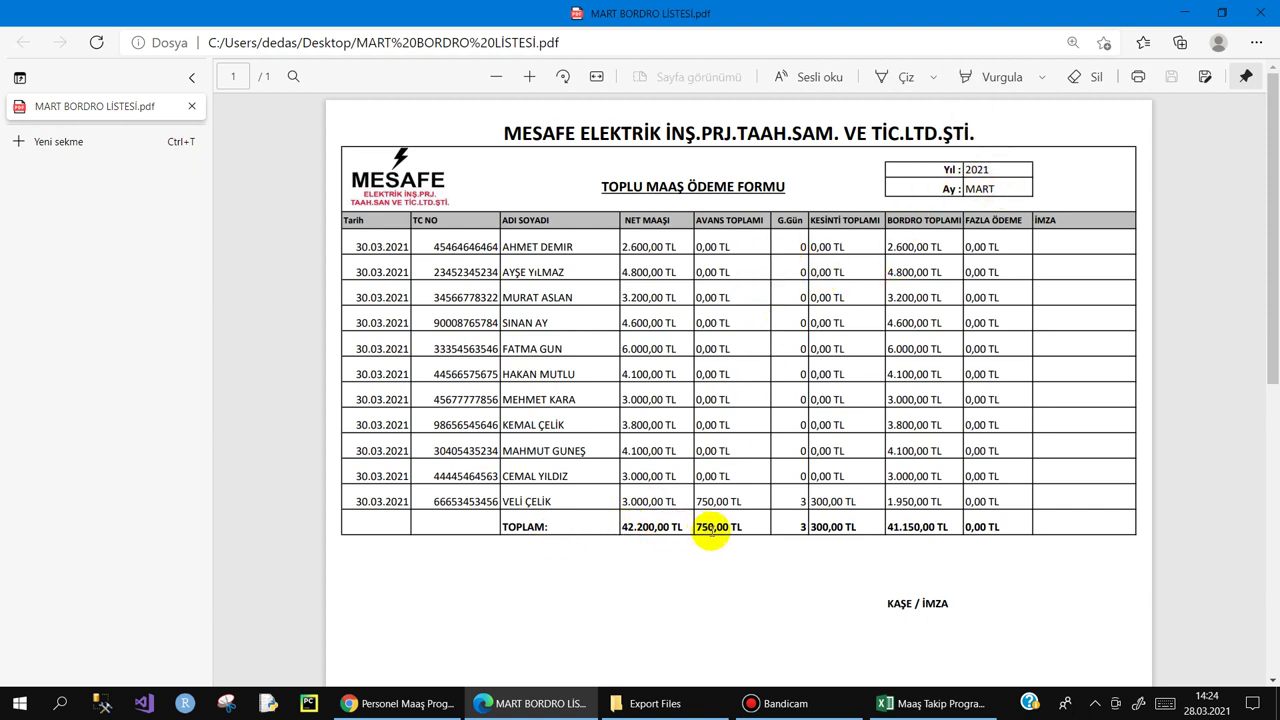
pyautogui.doubleClick(748, 528)
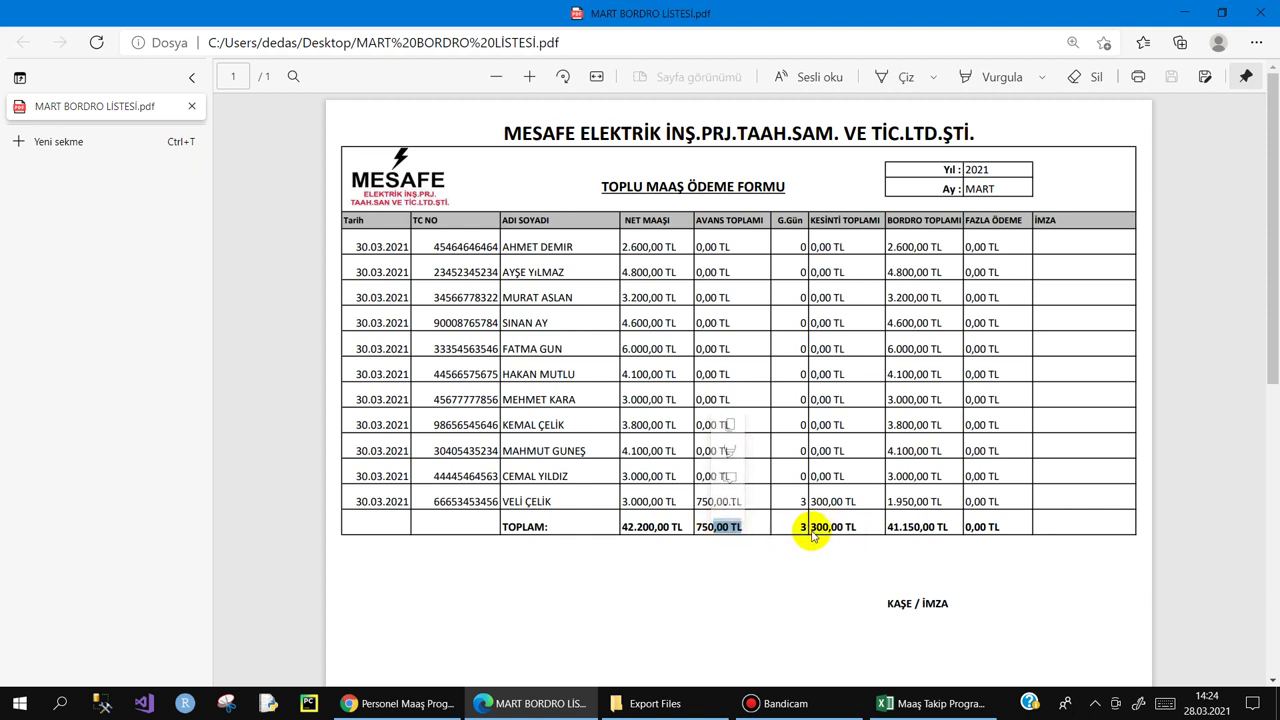
pyautogui.click(797, 532)
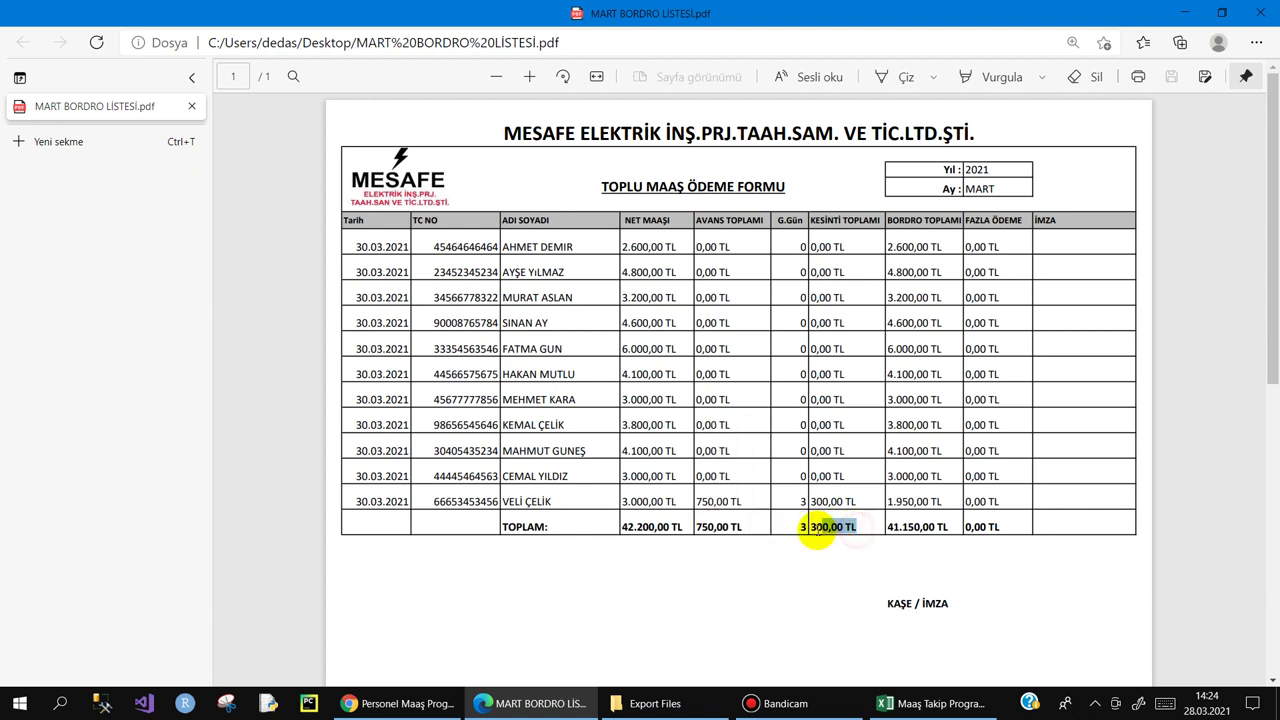
pyautogui.click(948, 527)
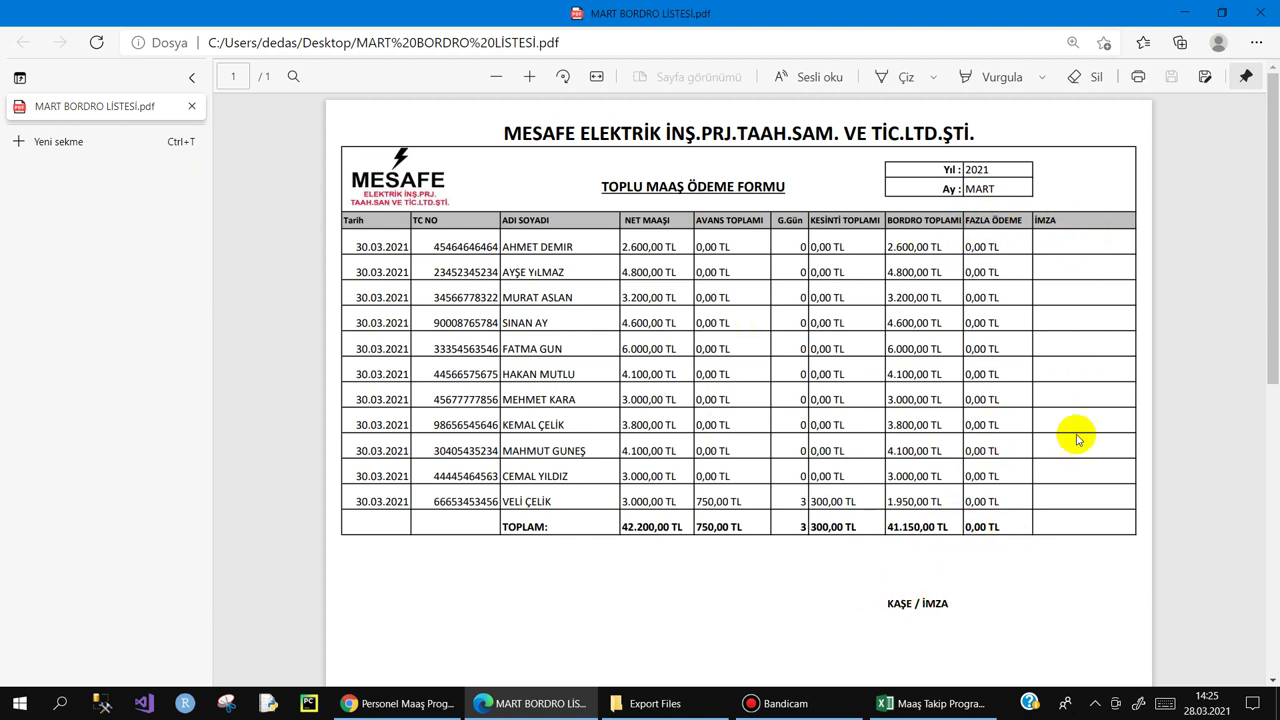
pyautogui.click(1270, 8)
# Step: Run DATE 28.04.2021 in an administrator Command Prompt to set the system date
pyautogui.click(57, 708)
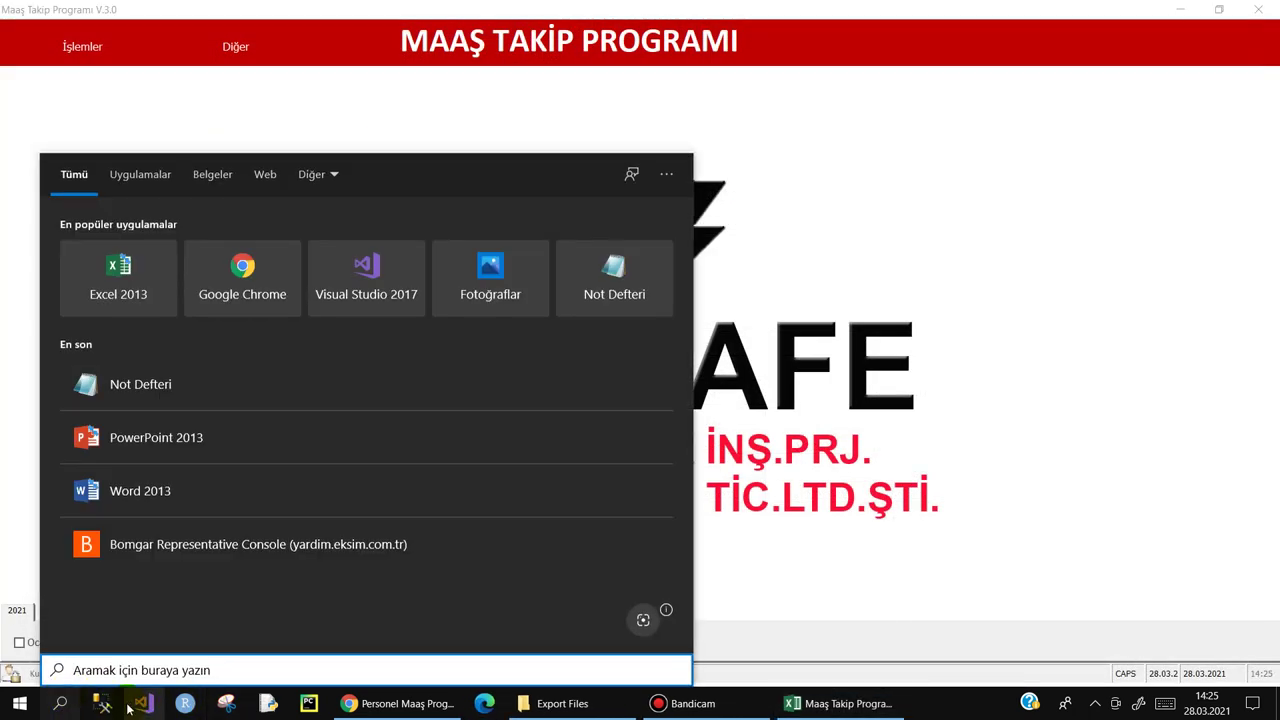
pyautogui.write('cMD')
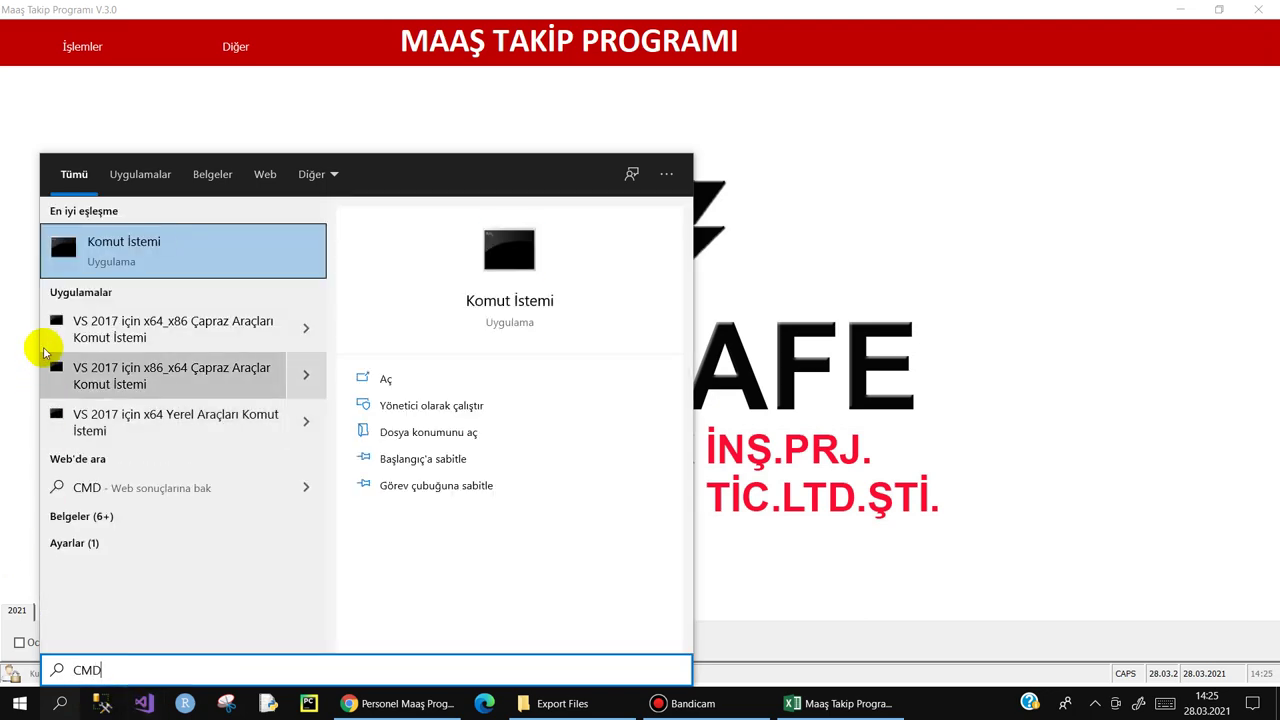
pyautogui.rightClick(152, 238)
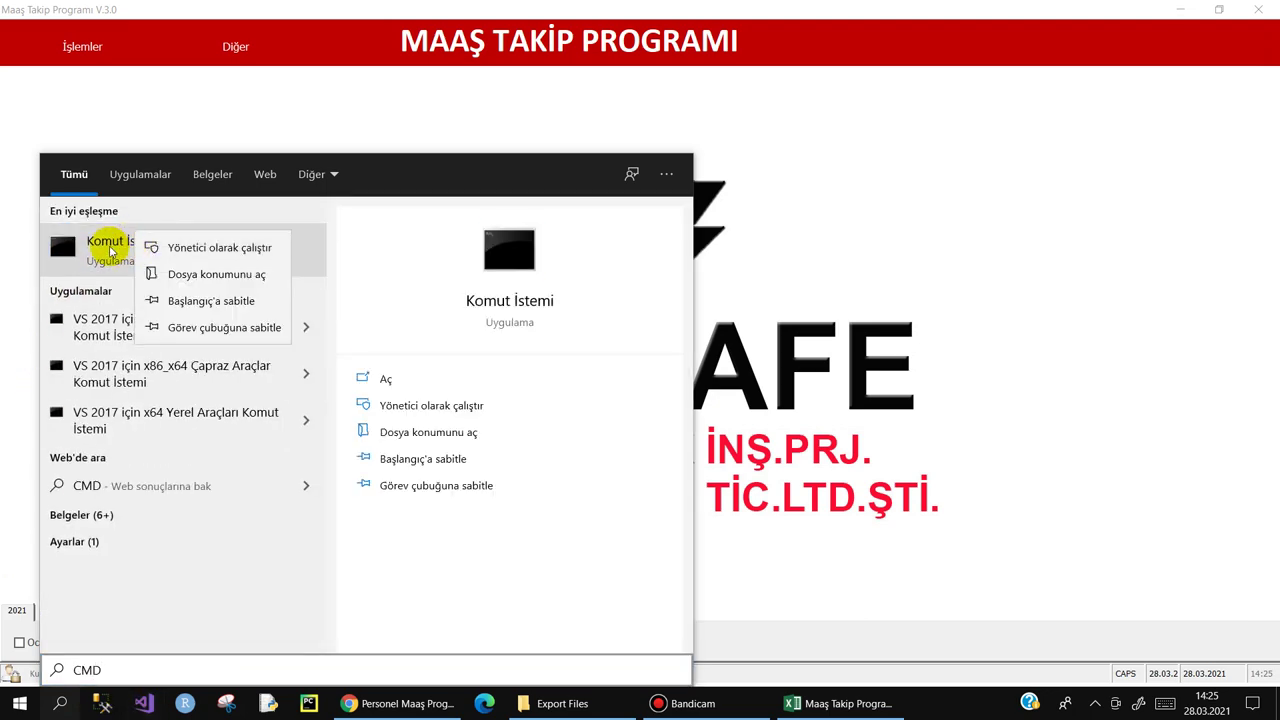
pyautogui.click(171, 246)
pyautogui.write('DATE ')
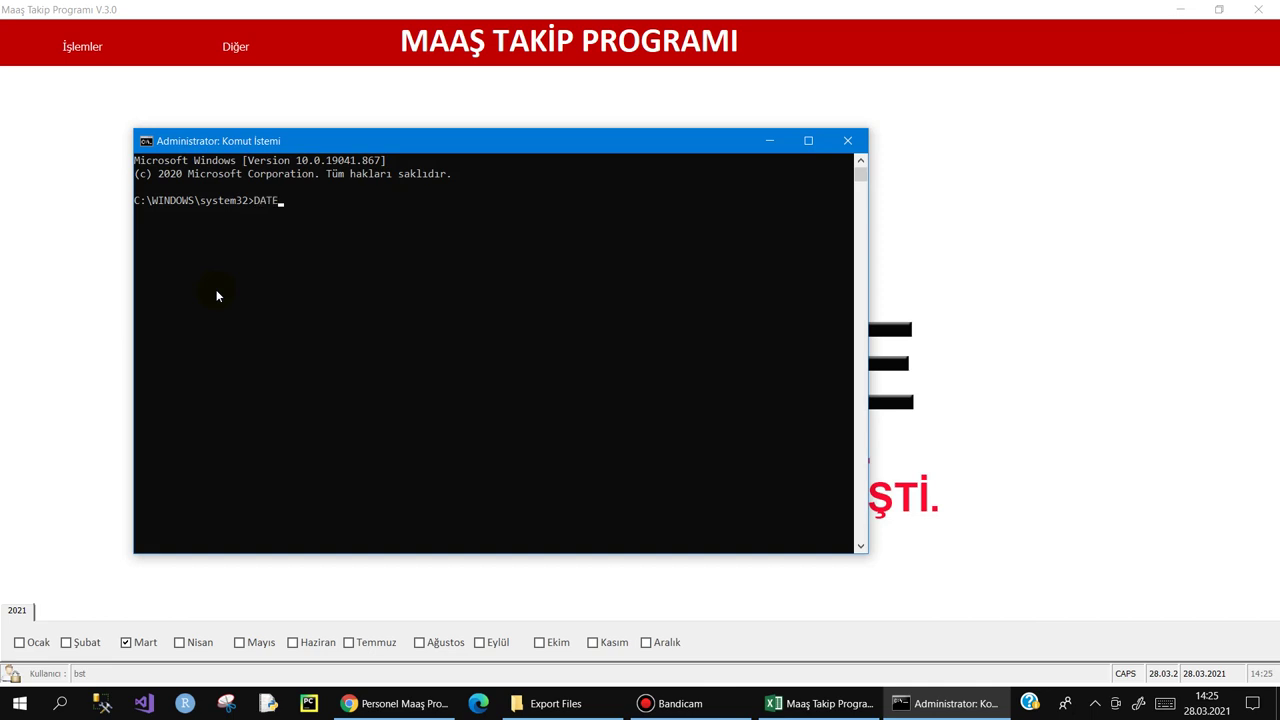
pyautogui.write('28.04.20')
pyautogui.write('21')
pyautogui.press('Return')
# Step: Record a one-day April absence dated 28.04.2021 for the employee and save it
pyautogui.click(57, 166)
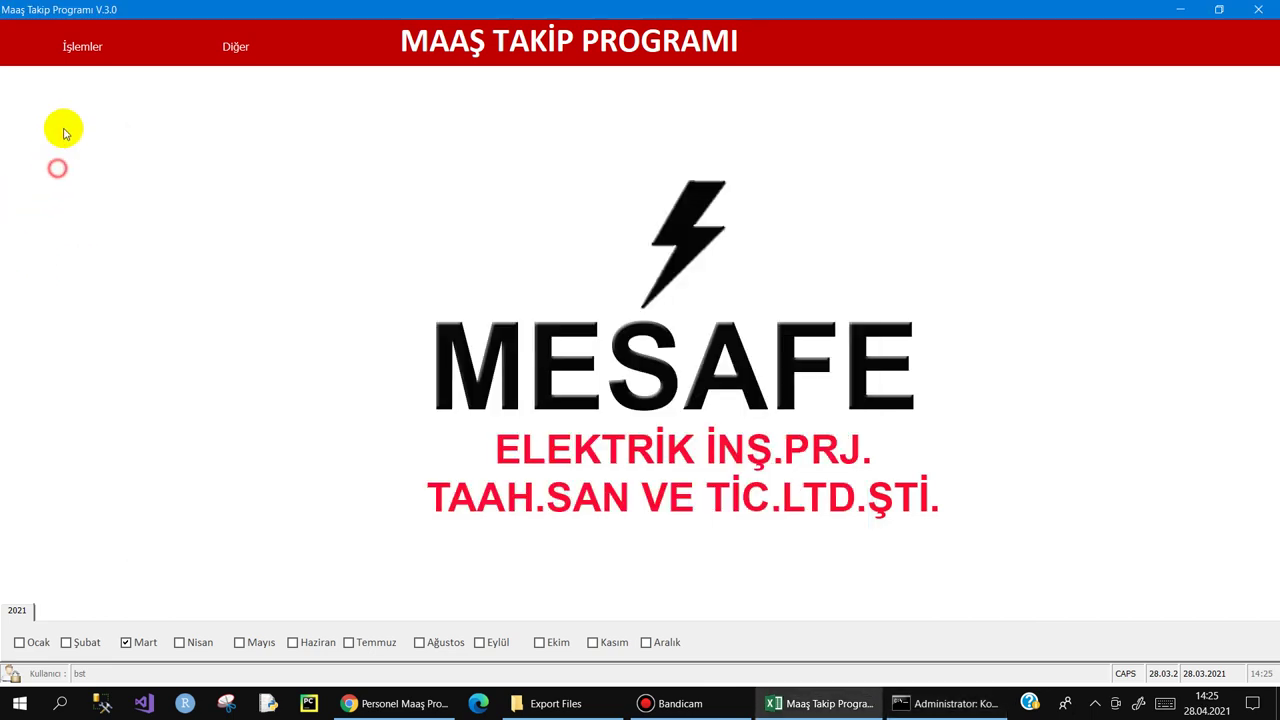
pyautogui.moveTo(94, 68)
pyautogui.click(86, 131)
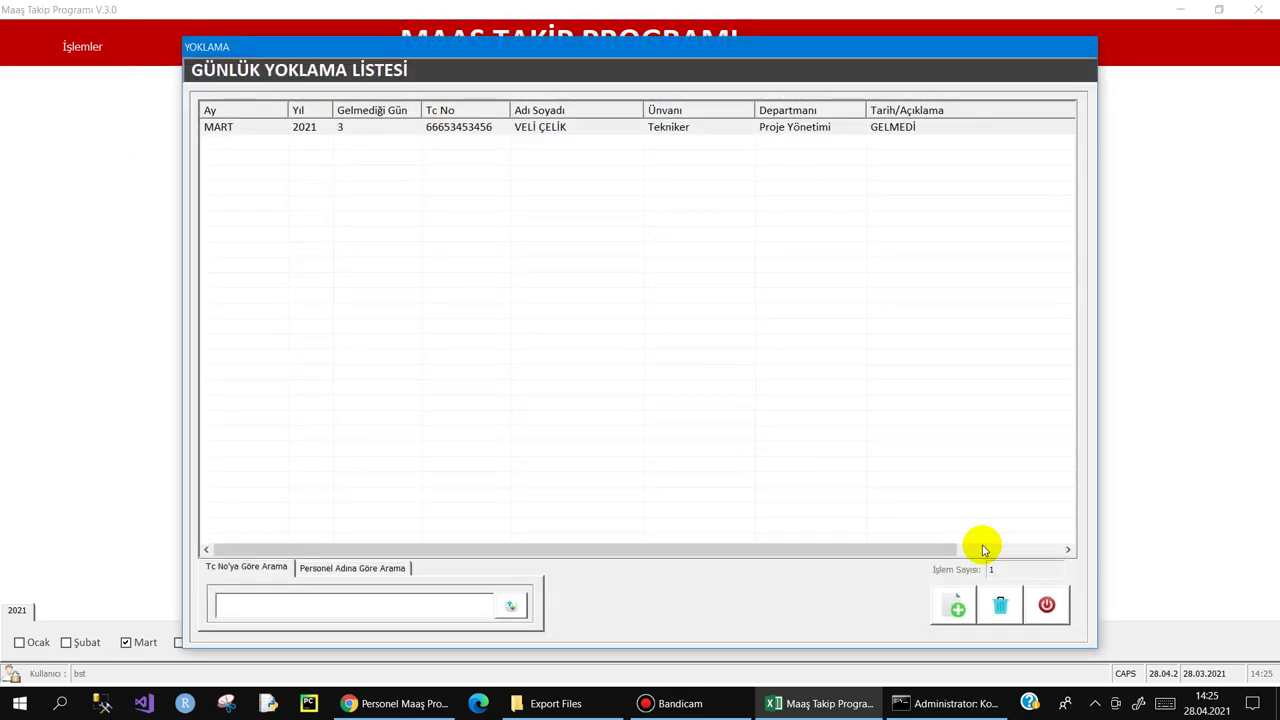
pyautogui.click(934, 594)
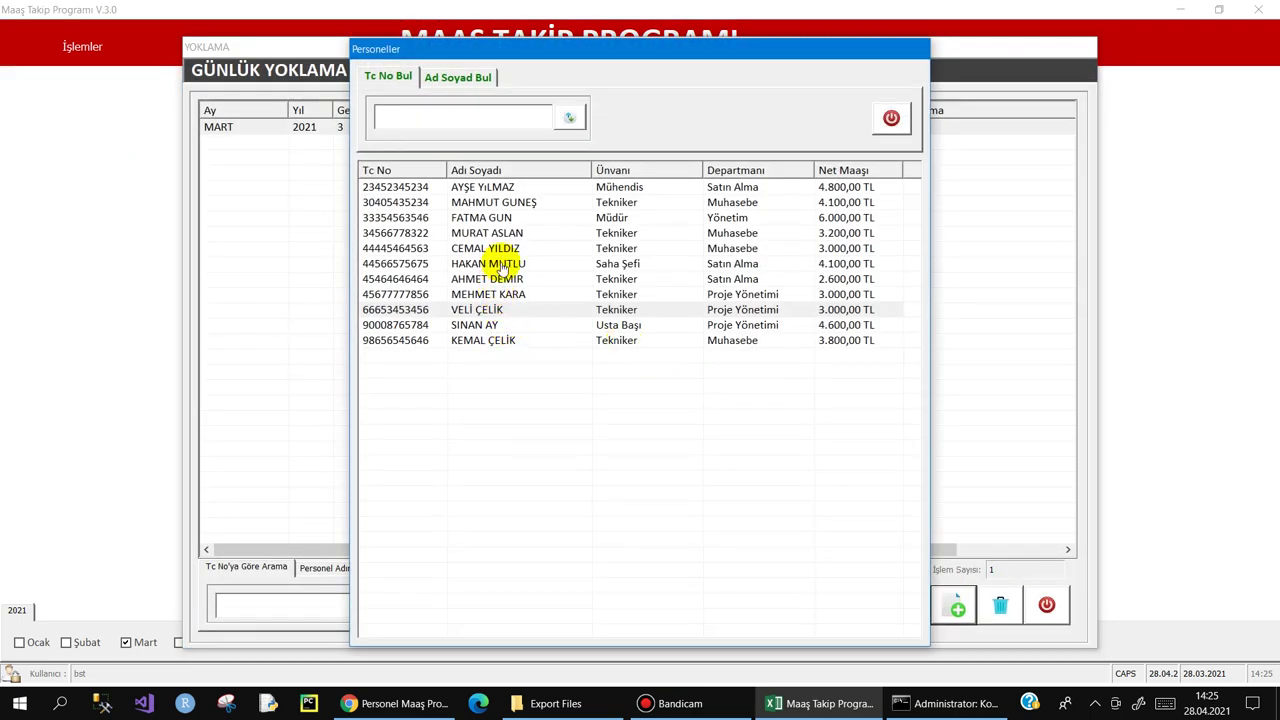
pyautogui.doubleClick(503, 233)
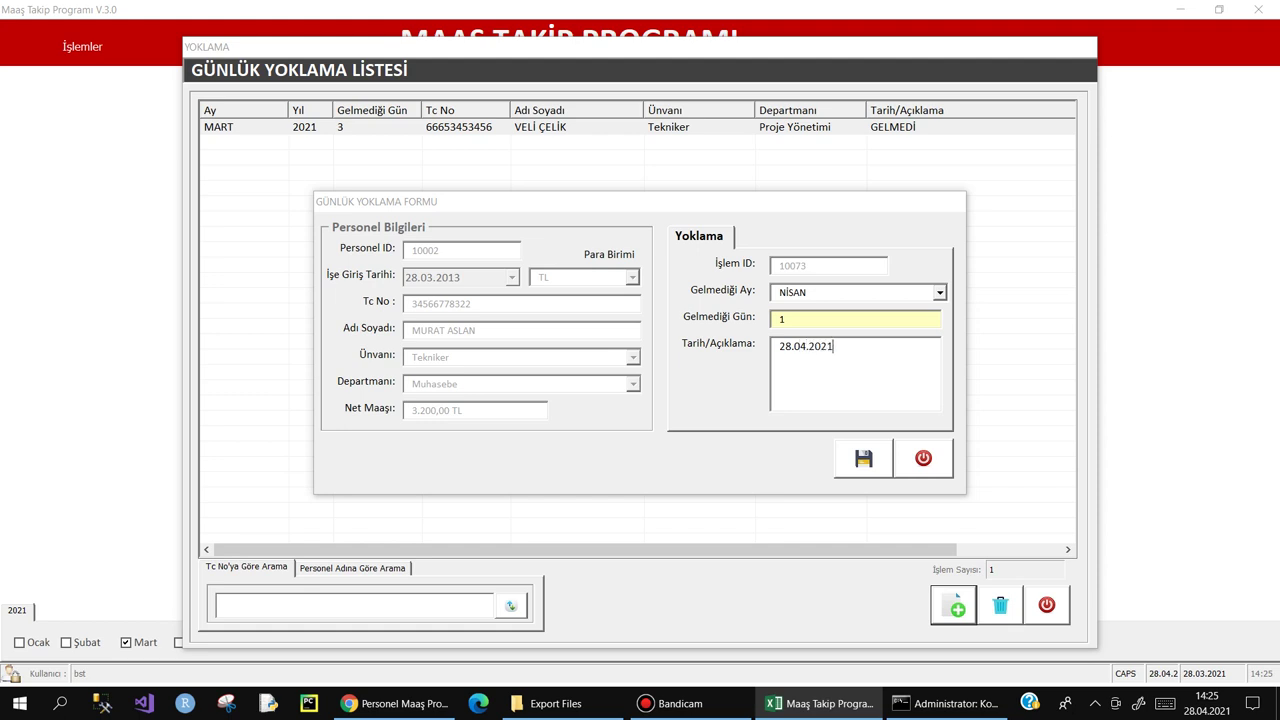
pyautogui.press('Tab')
pyautogui.press('Return')
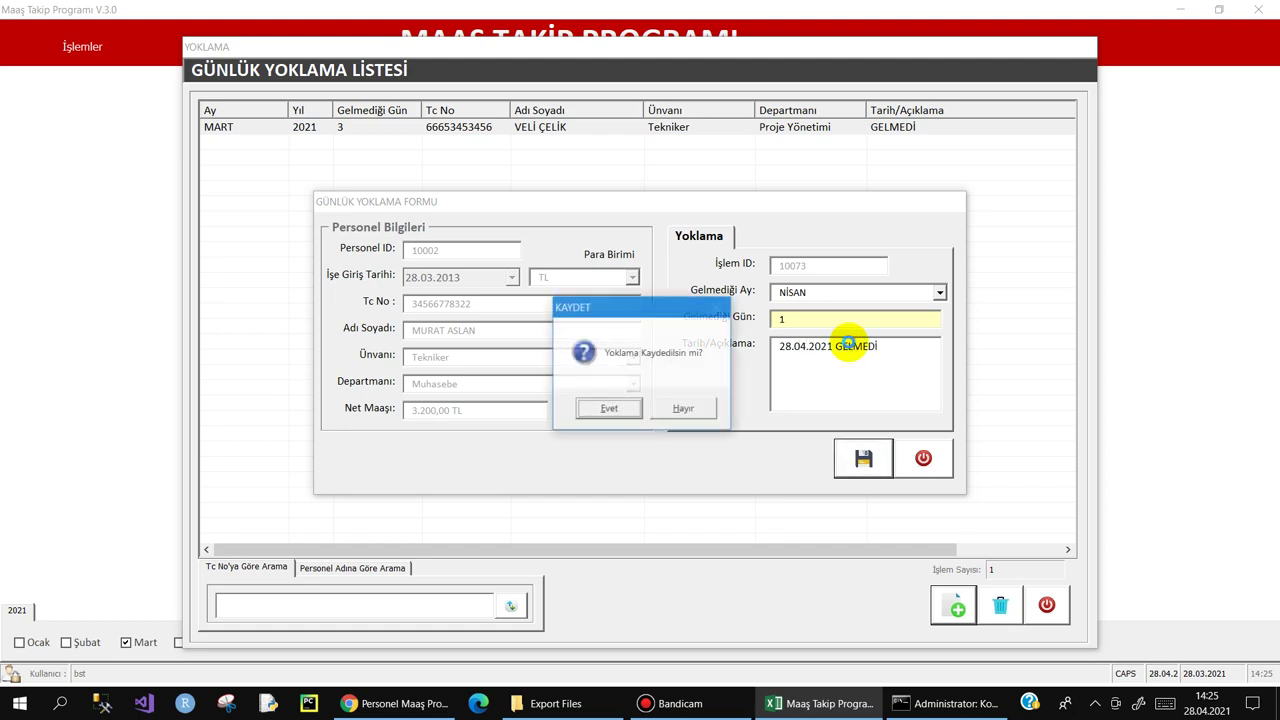
pyautogui.press('Return')
pyautogui.press('Return')
# Step: Enter a 1000 TL Nakit Avans for the Muhasebe technician and close the advance list
pyautogui.click(82, 46)
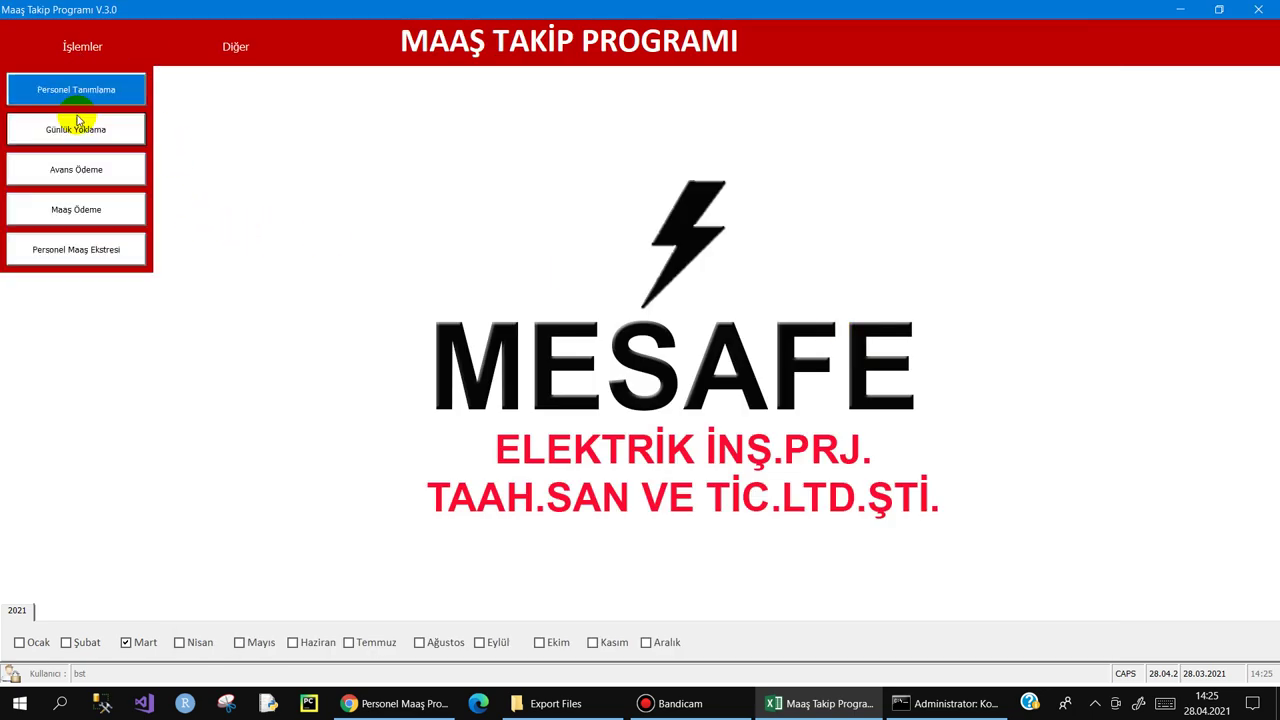
pyautogui.click(75, 168)
pyautogui.click(895, 602)
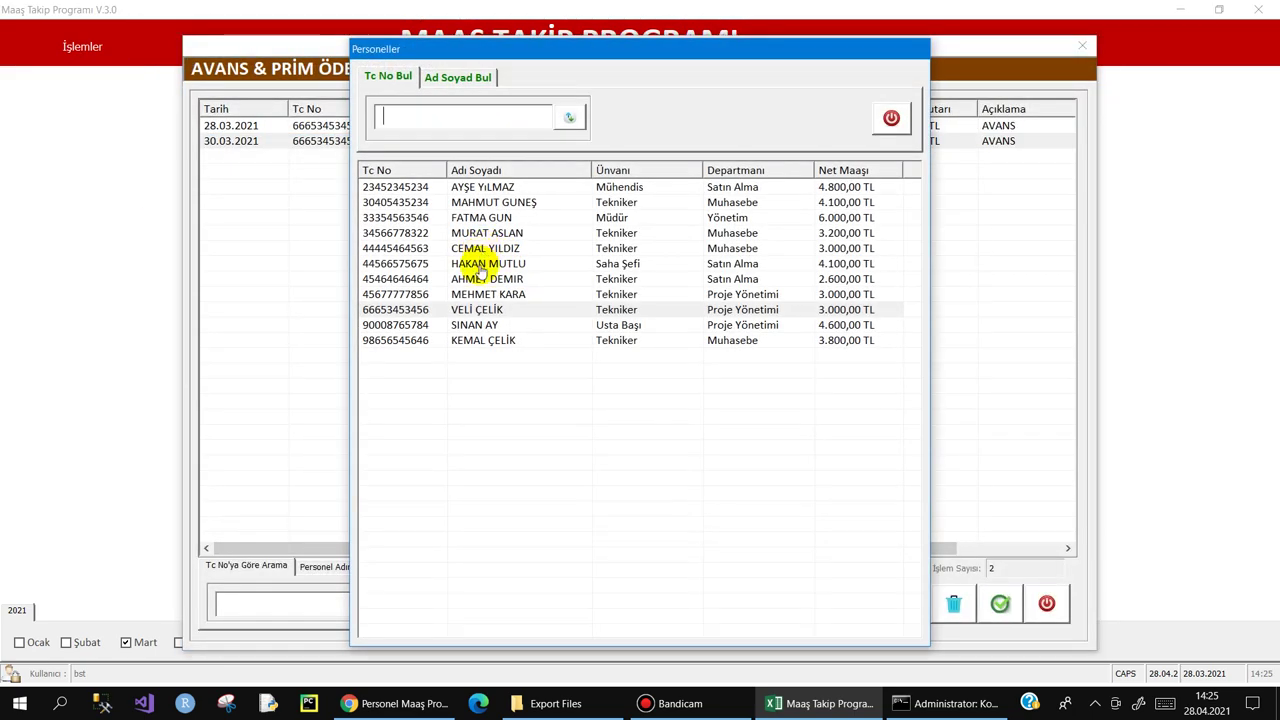
pyautogui.doubleClick(482, 230)
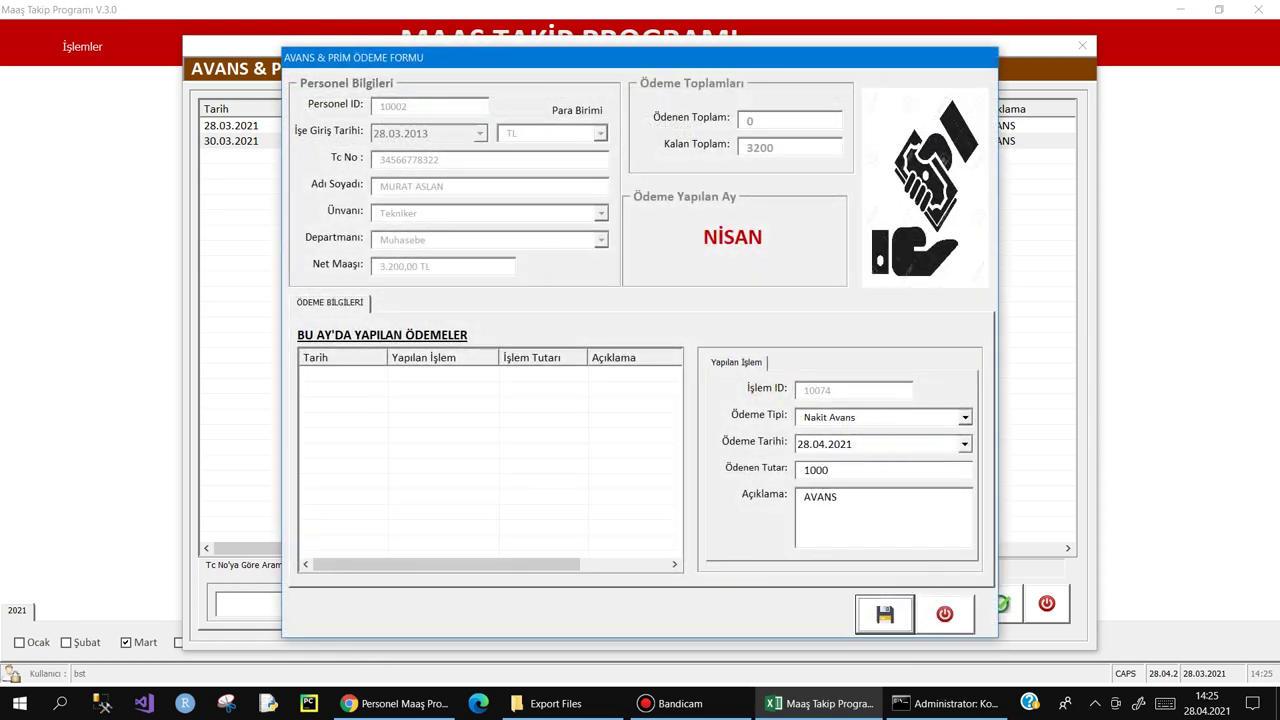
pyautogui.press('Return')
pyautogui.press('Return')
pyautogui.press('Escape')
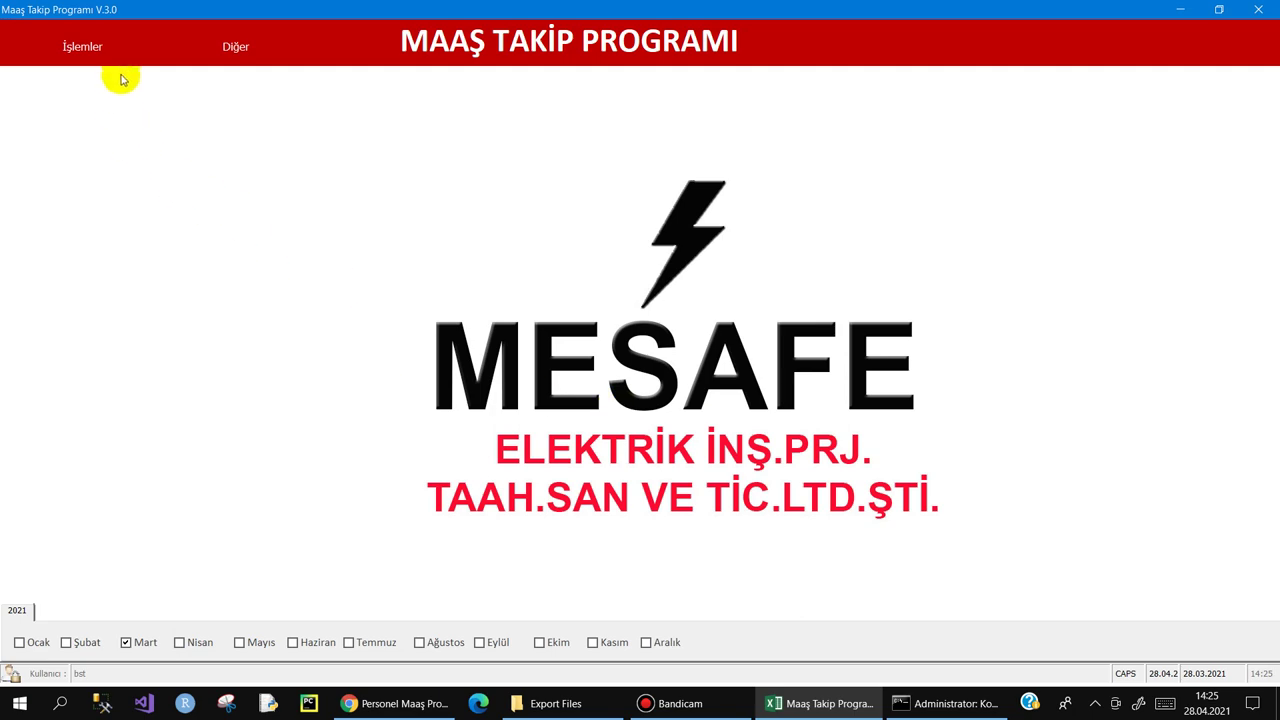
# Step: Start a 4-Nisan salary run with all staff listed, after March proves already paid
pyautogui.click(106, 209)
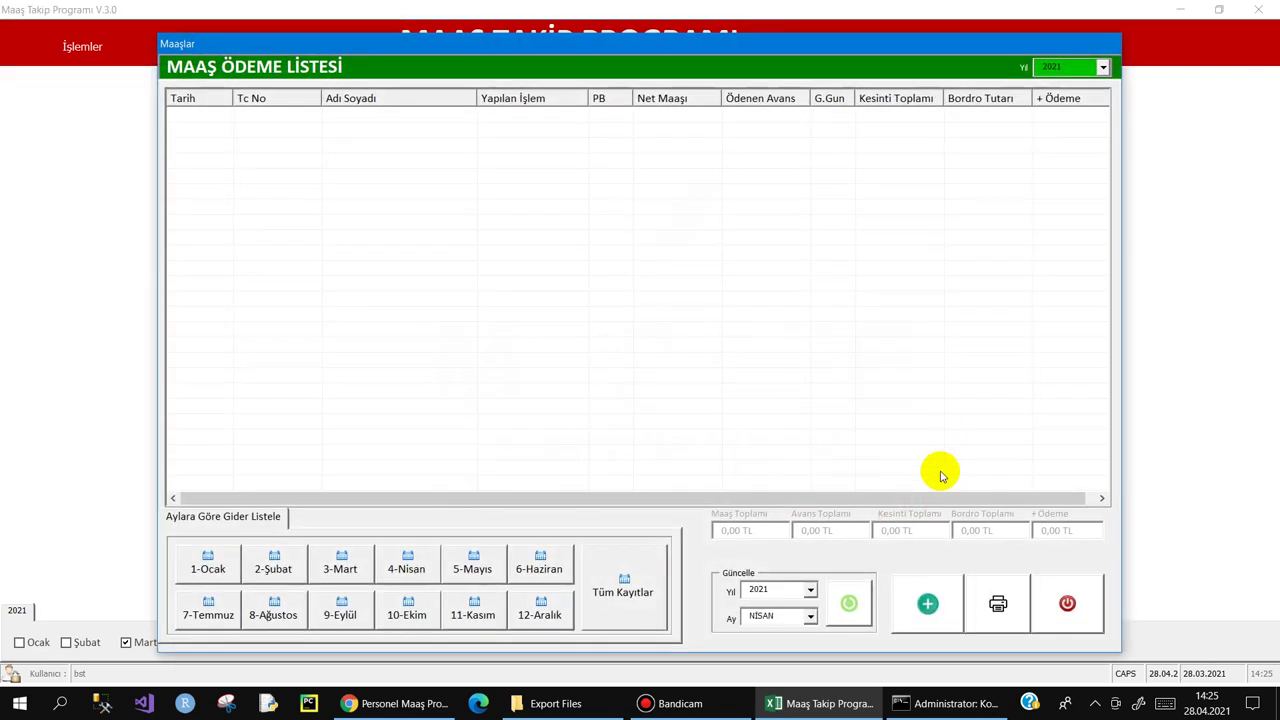
pyautogui.click(918, 600)
pyautogui.click(410, 96)
pyautogui.click(245, 175)
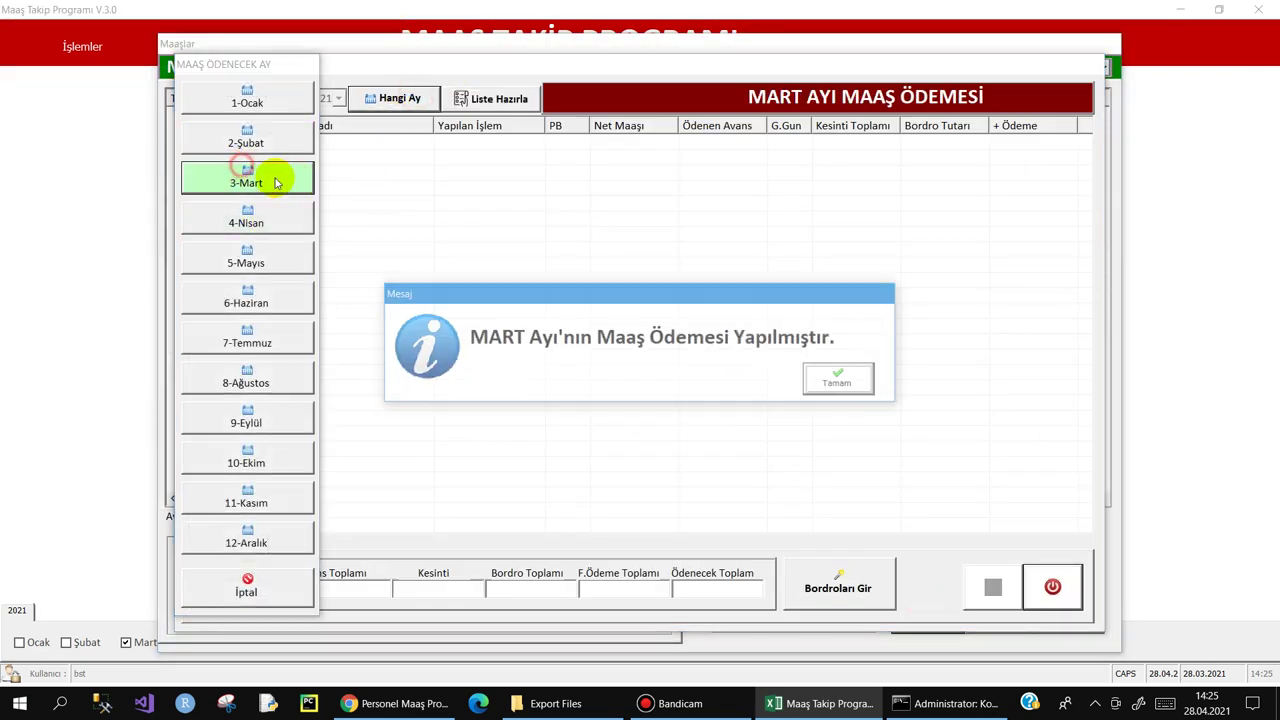
pyautogui.click(838, 380)
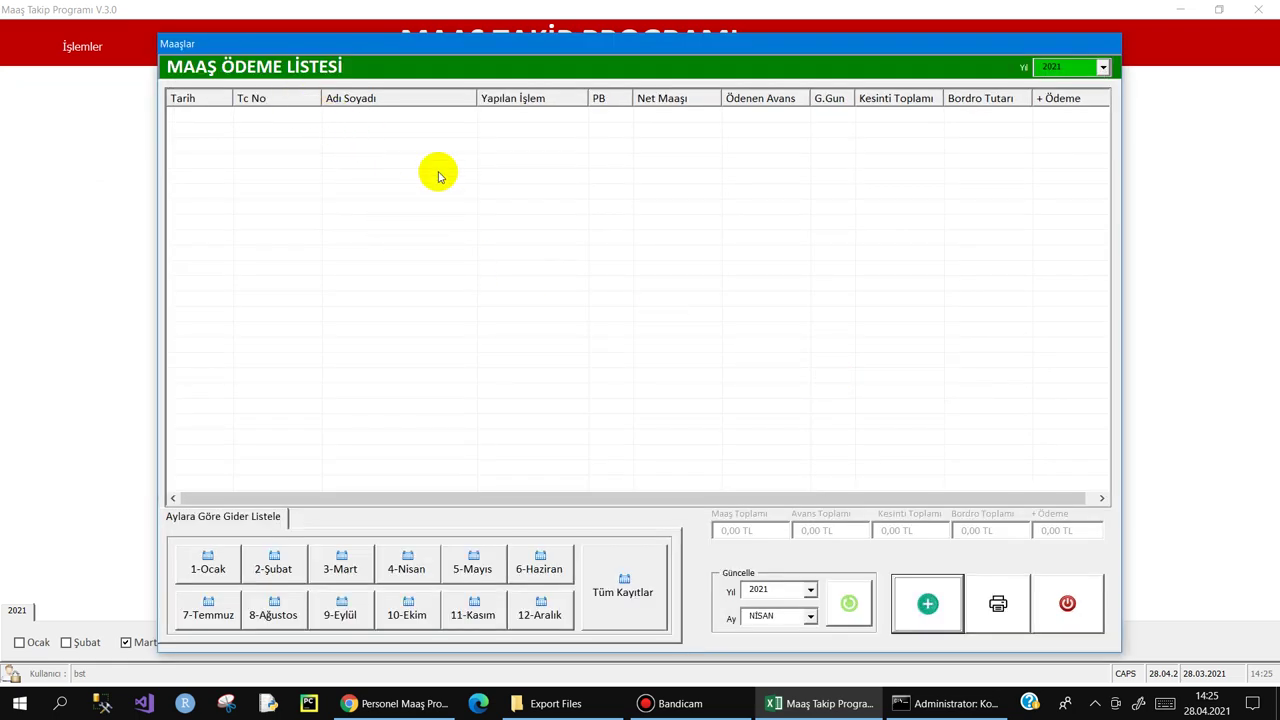
pyautogui.click(926, 603)
pyautogui.click(371, 100)
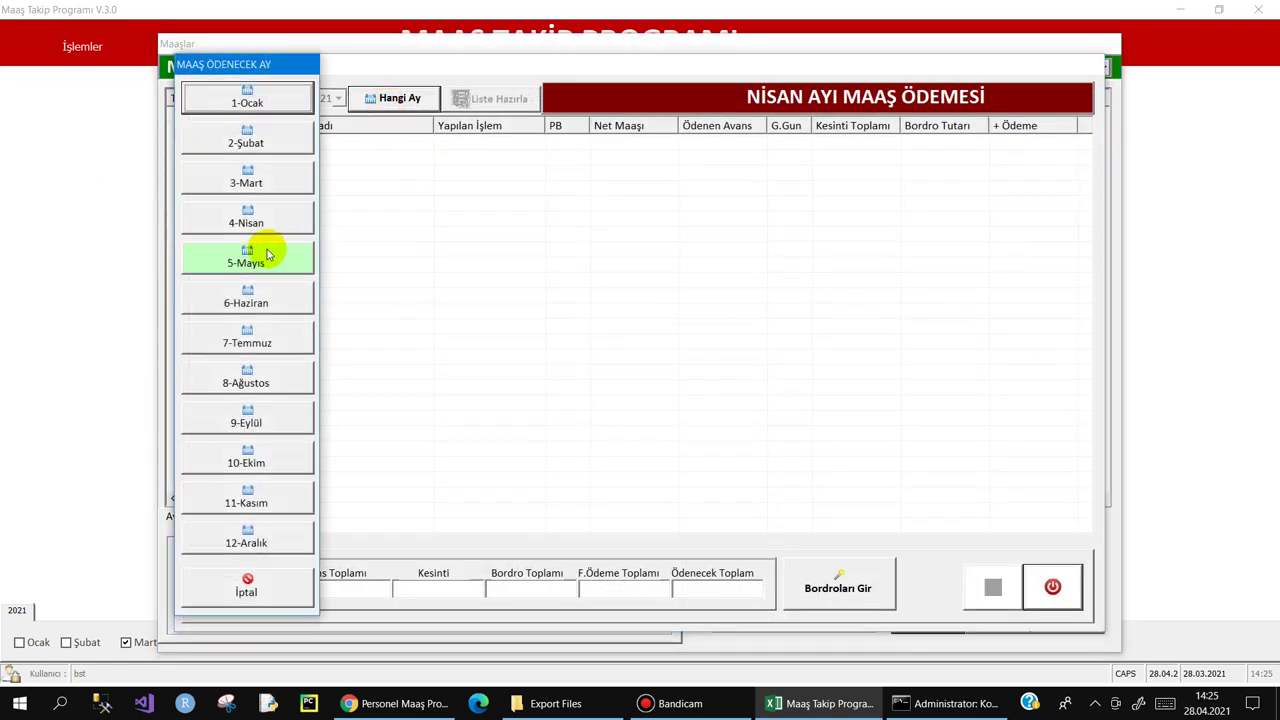
pyautogui.click(257, 220)
pyautogui.click(490, 100)
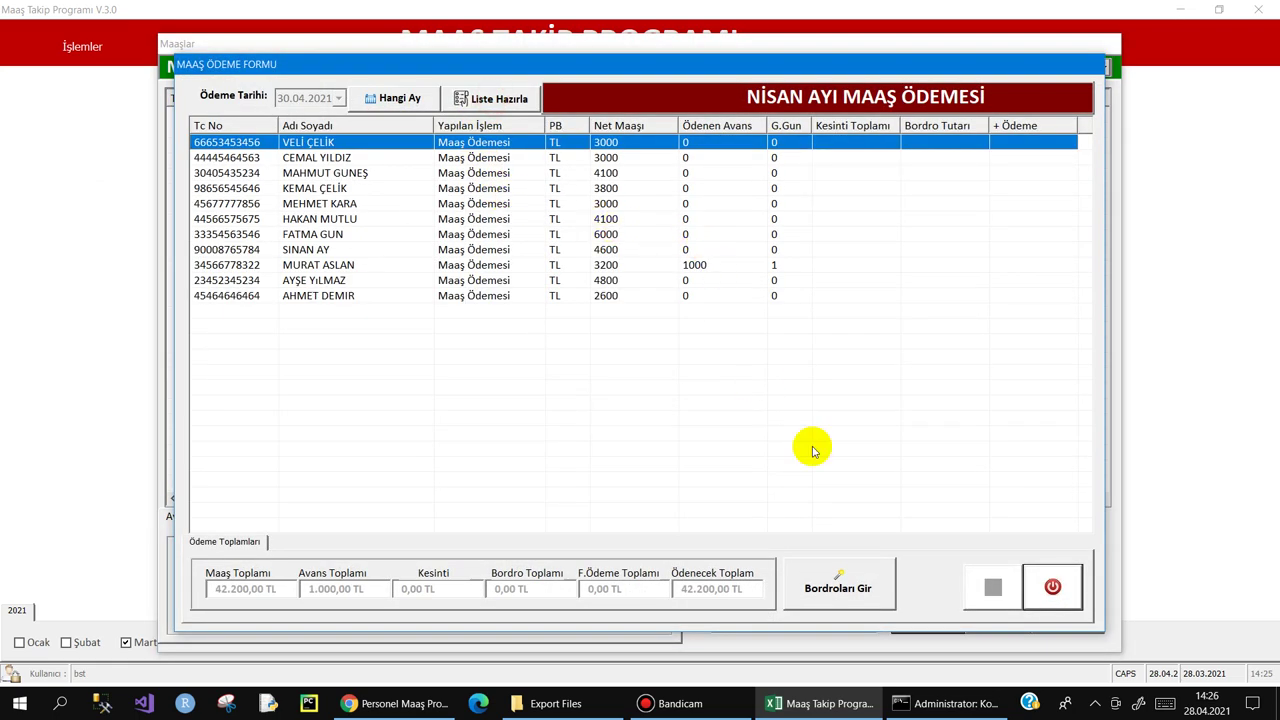
pyautogui.click(840, 580)
pyautogui.write('2800')
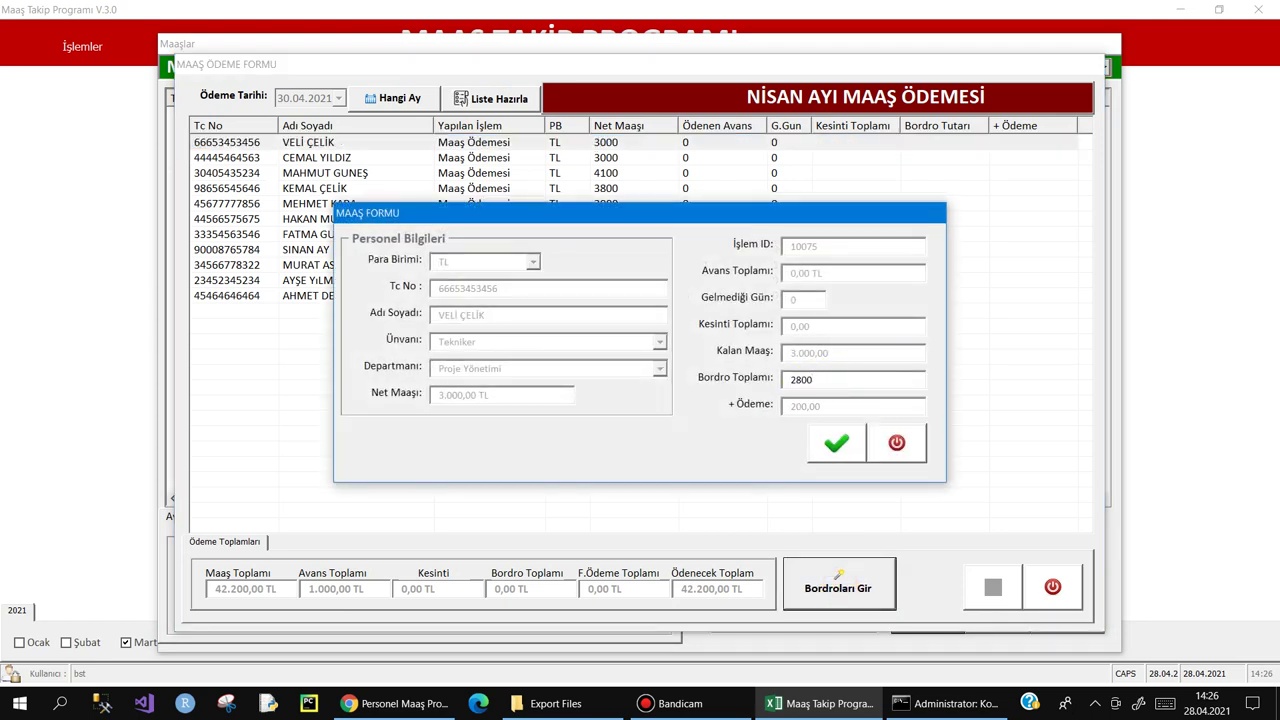
# Step: Enter bordro amounts 2800, 2500, 4000, 3800 and 4000 for the first employees
pyautogui.press('Return')
pyautogui.write('2500')
pyautogui.press('Return')
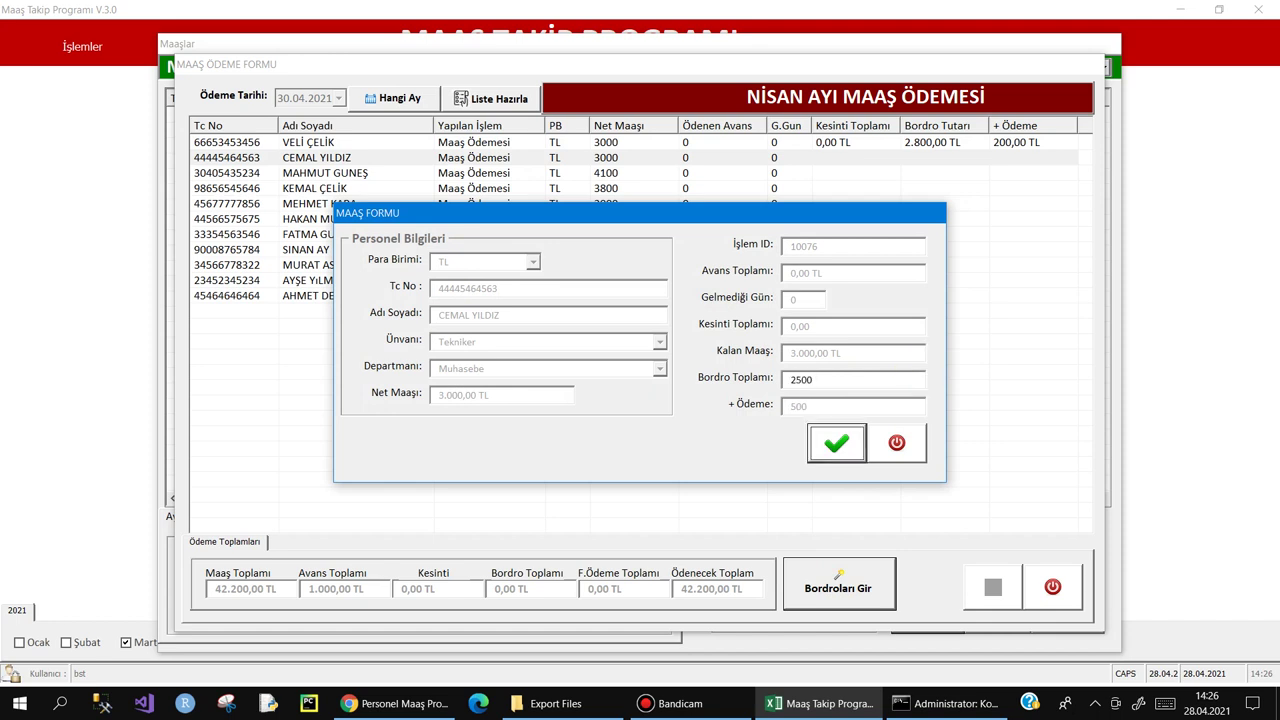
pyautogui.press('Return')
pyautogui.press('Return')
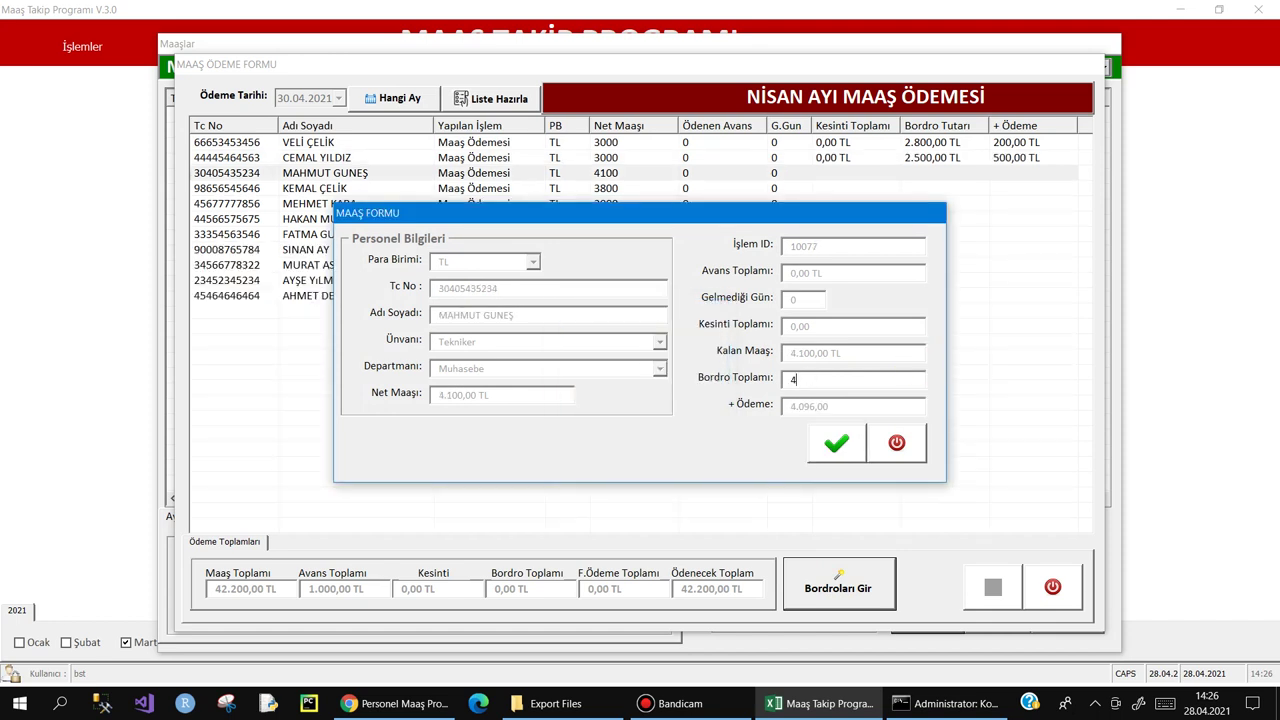
pyautogui.press('Return')
pyautogui.press('Return')
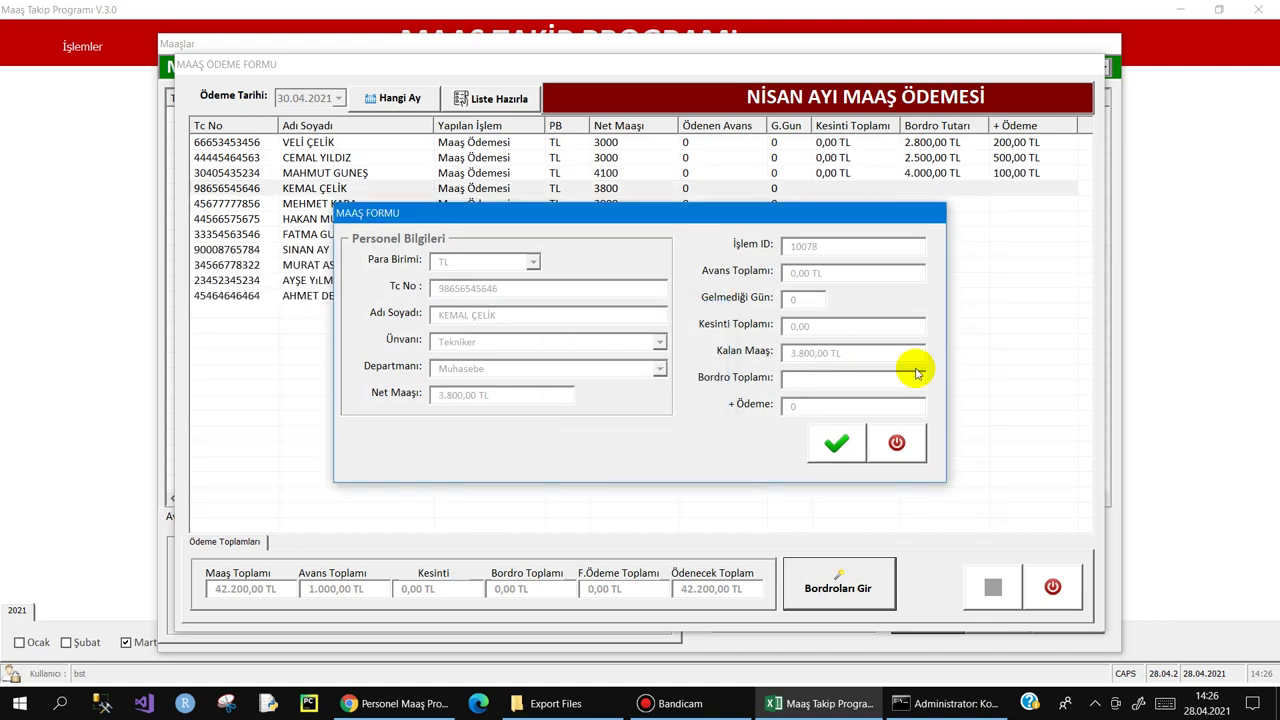
pyautogui.write('3800')
pyautogui.press('Return')
pyautogui.press('Return')
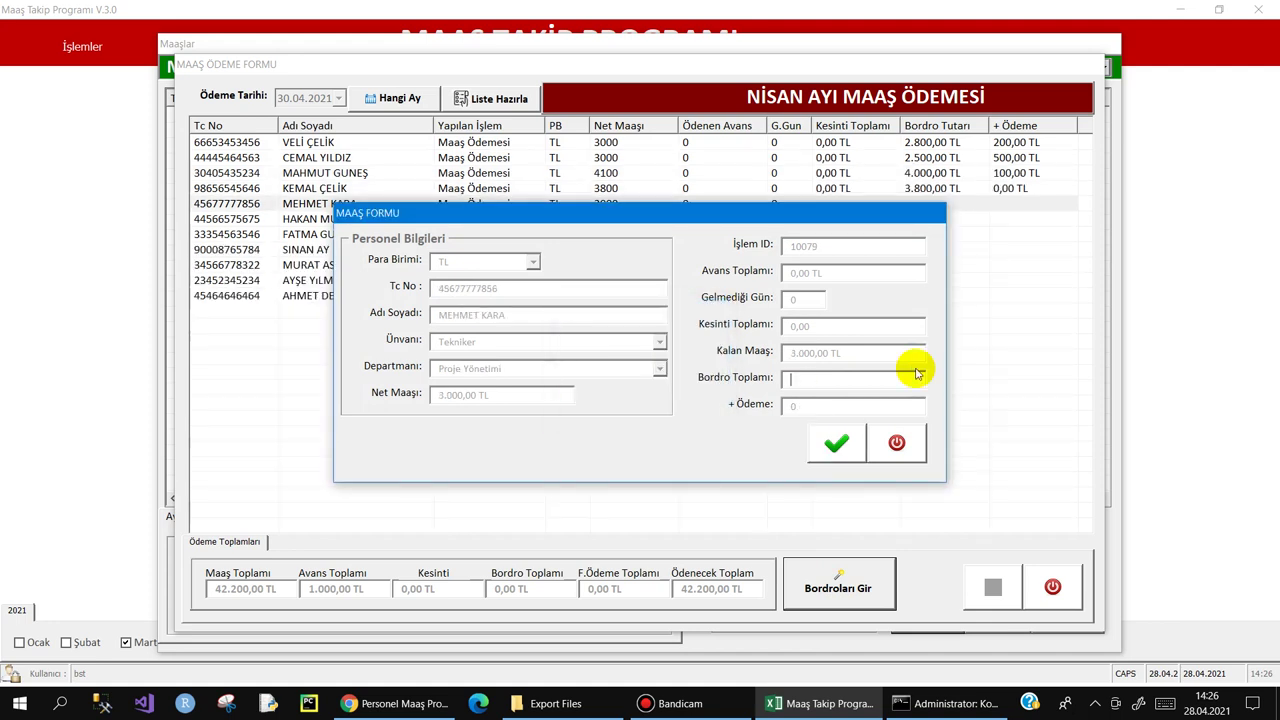
pyautogui.write('3000')
pyautogui.press('Return')
pyautogui.press('Return')
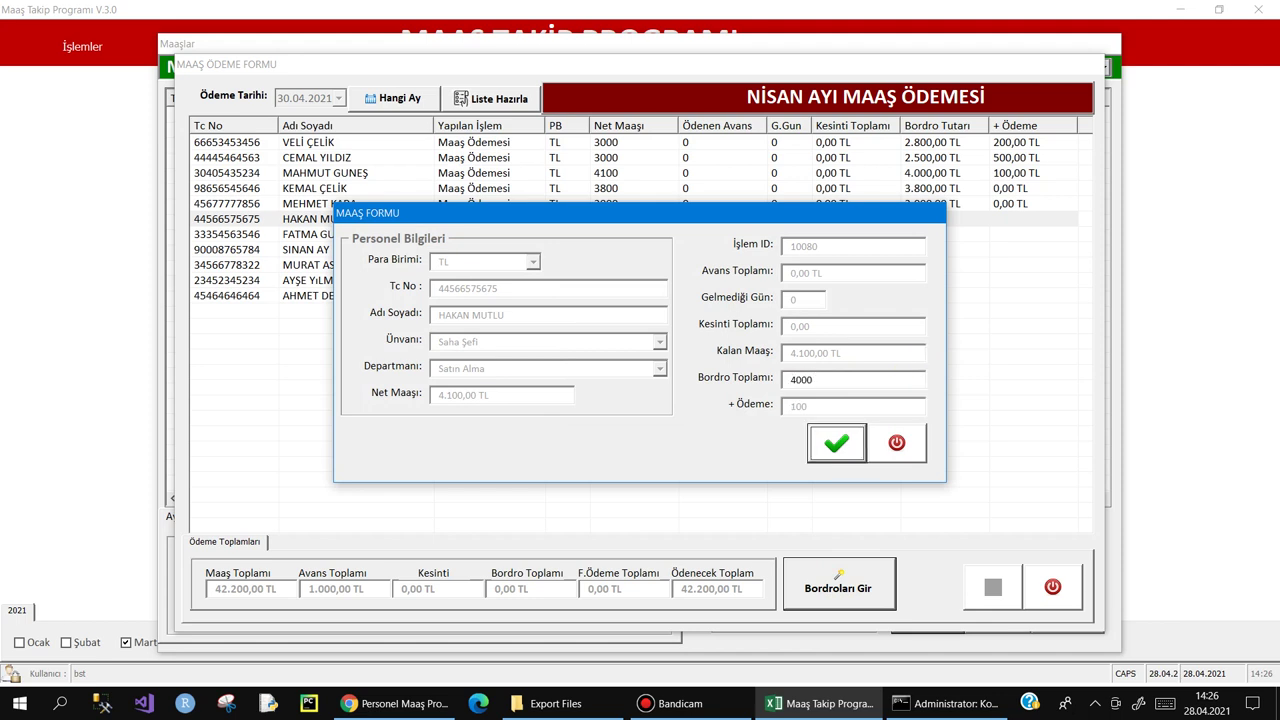
pyautogui.press('Return')
pyautogui.press('Return')
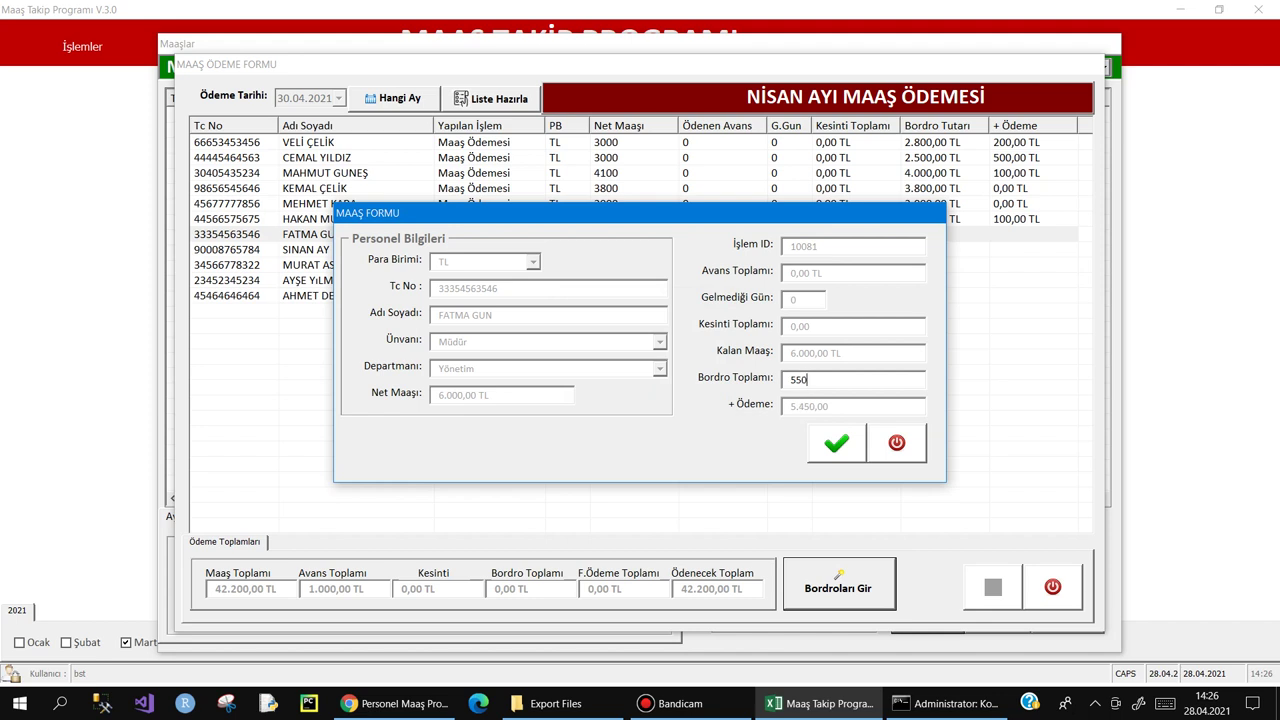
# Step: Enter the remaining bordro amounts 5500, 4000, 2000, 4500 and 2500
pyautogui.write('0')
pyautogui.press('Return')
pyautogui.press('Return')
pyautogui.write('4000')
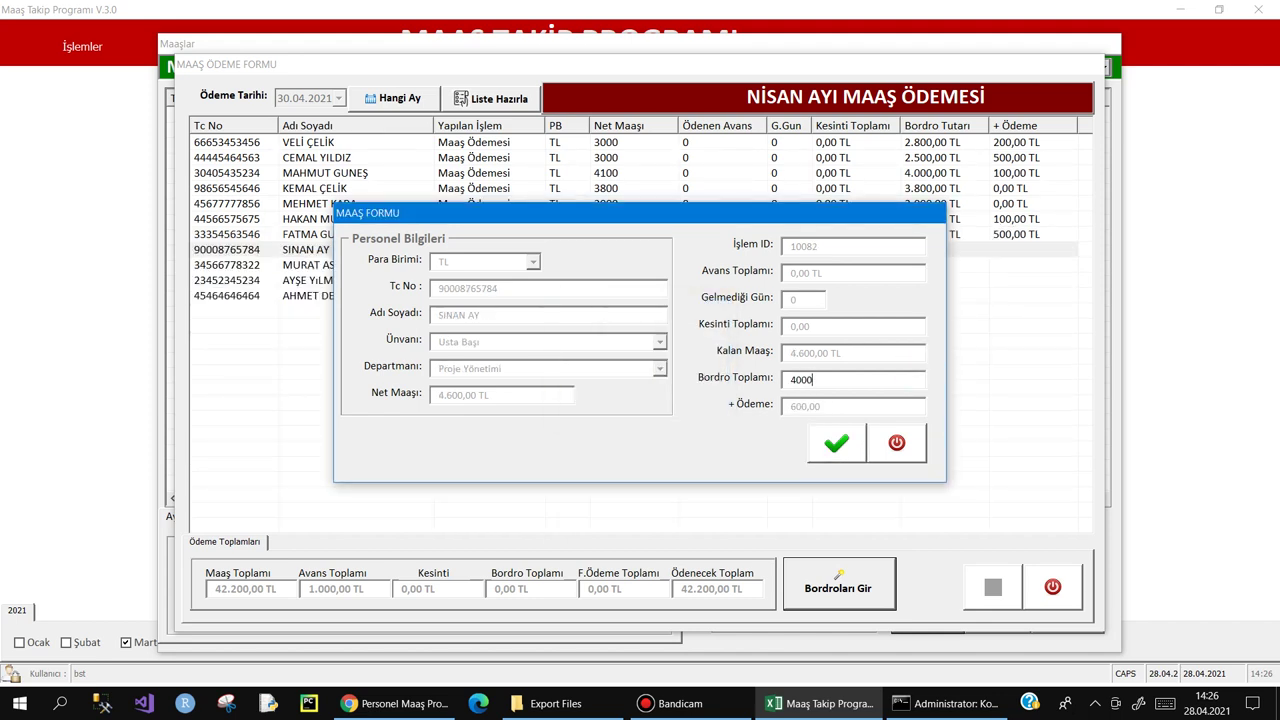
pyautogui.press('Return')
pyautogui.press('Return')
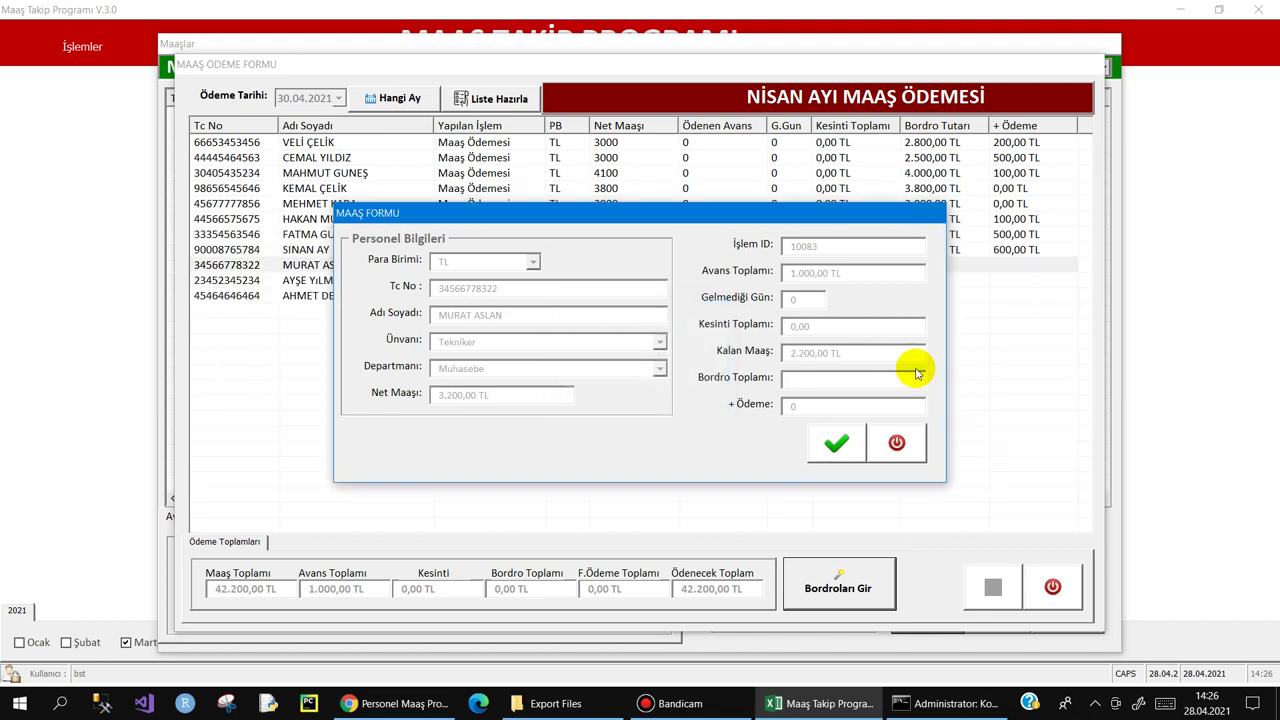
pyautogui.write('200')
pyautogui.press('Return')
pyautogui.press('Return')
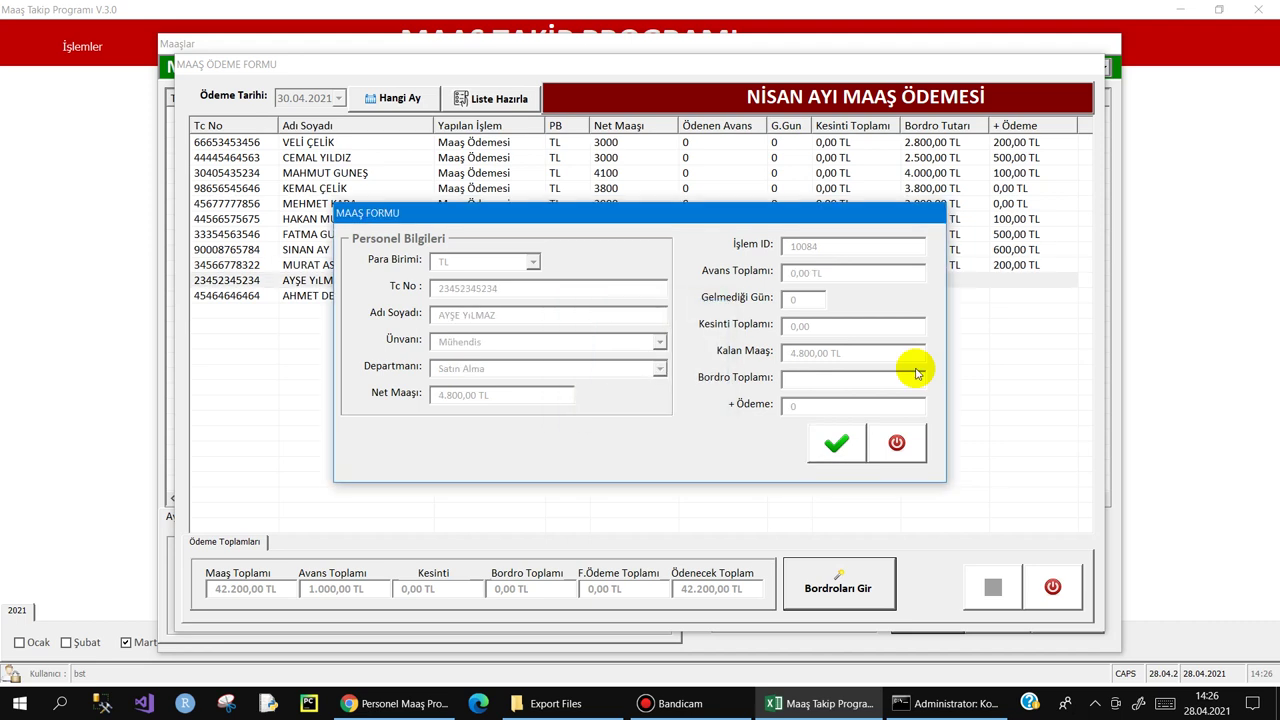
pyautogui.press('Return')
pyautogui.press('Return')
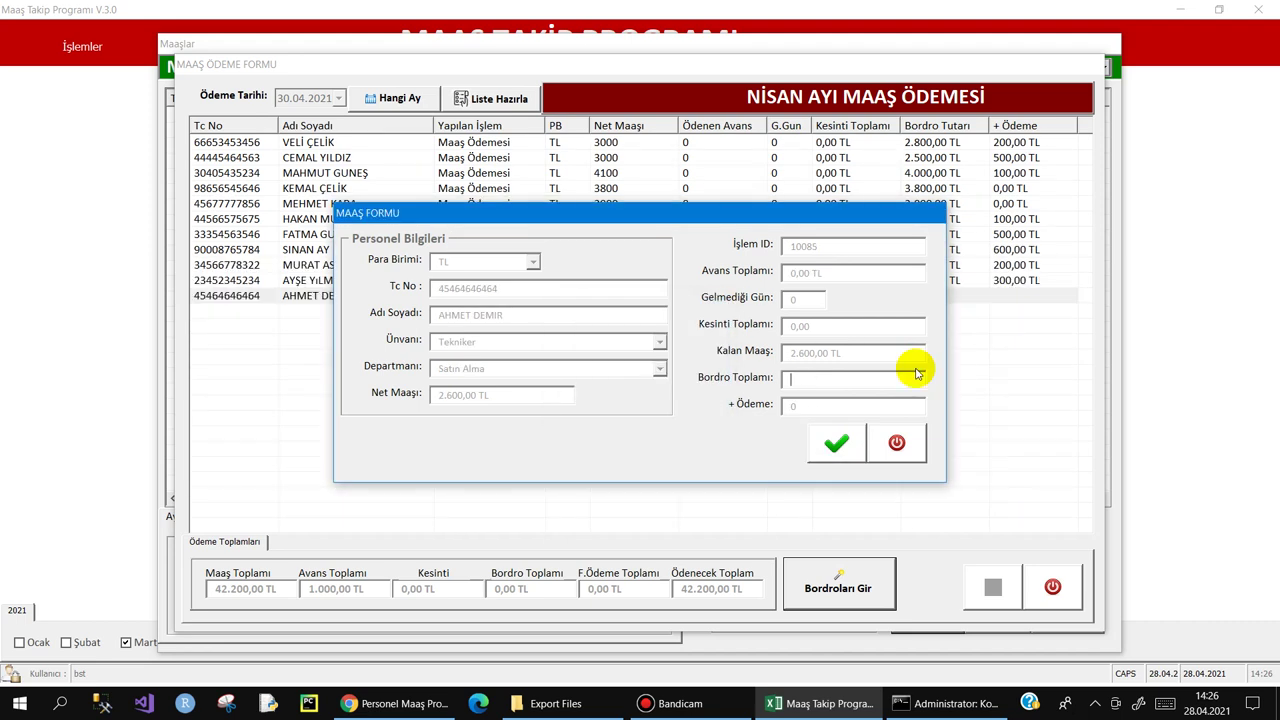
pyautogui.write('2500')
pyautogui.press('Return')
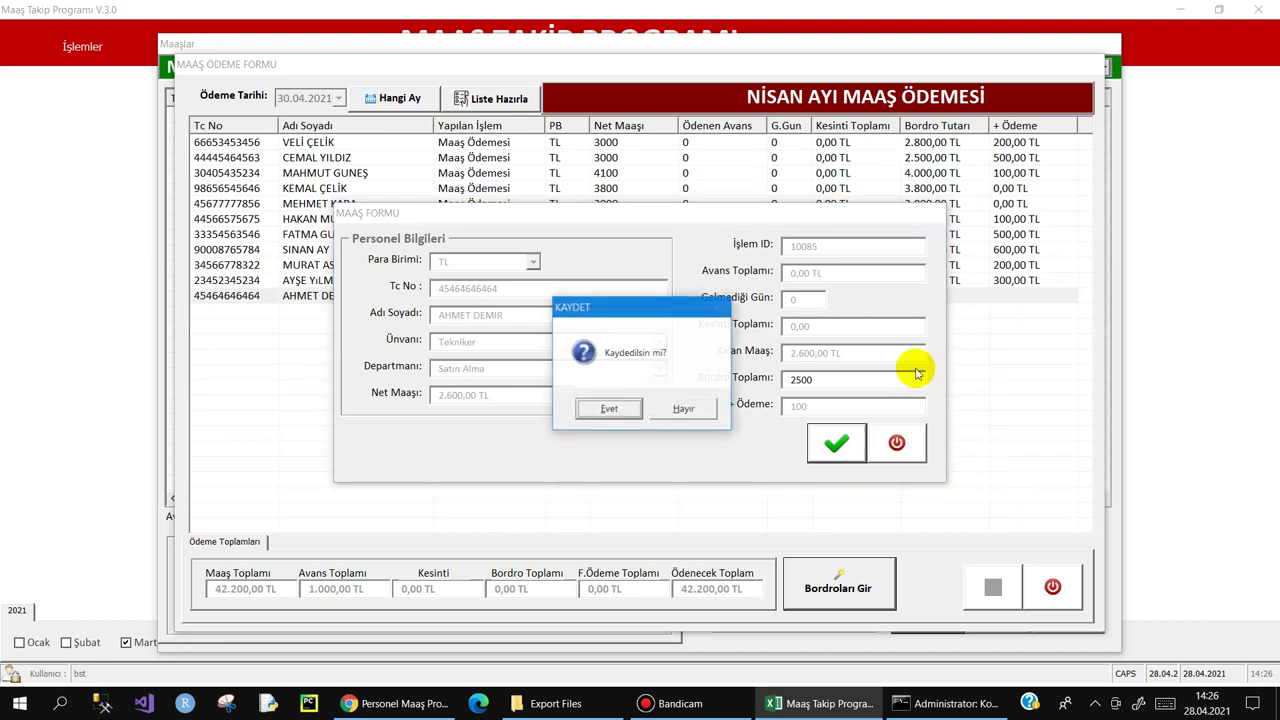
pyautogui.press('Return')
pyautogui.press('Return')
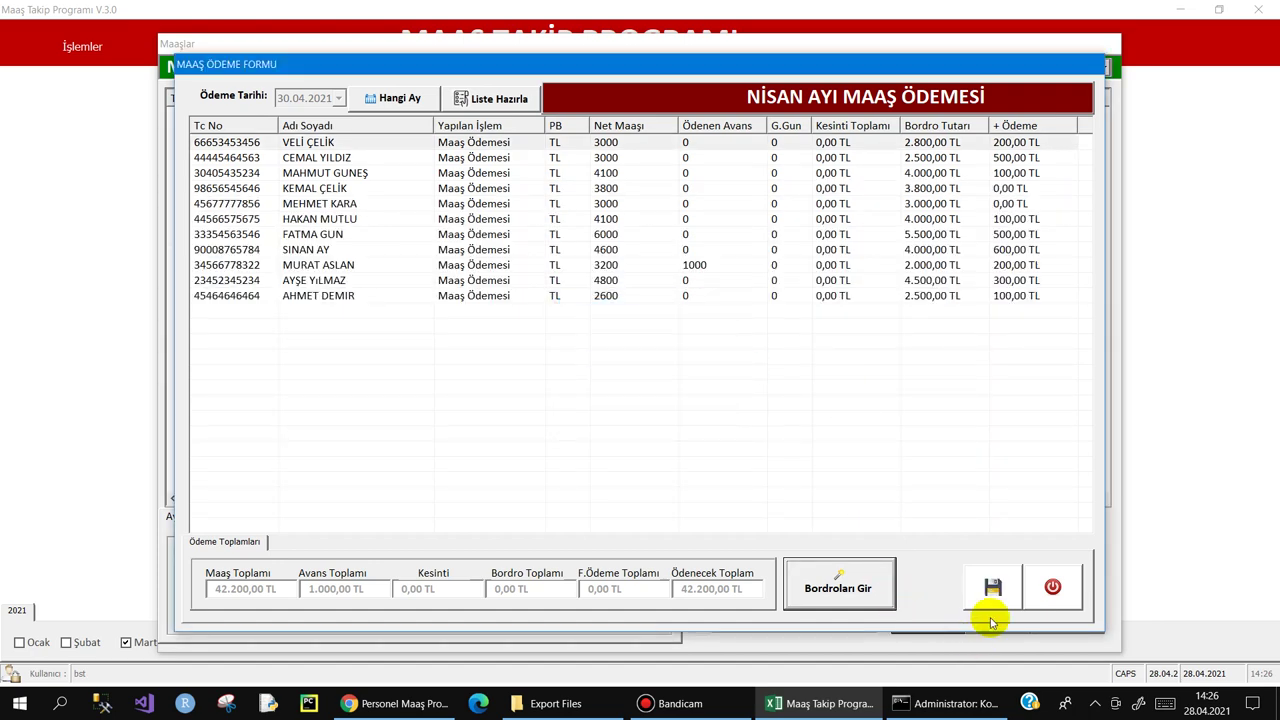
# Step: Save the eleven April salary payments, then filter the list to March's entries
pyautogui.click(990, 598)
pyautogui.click(540, 408)
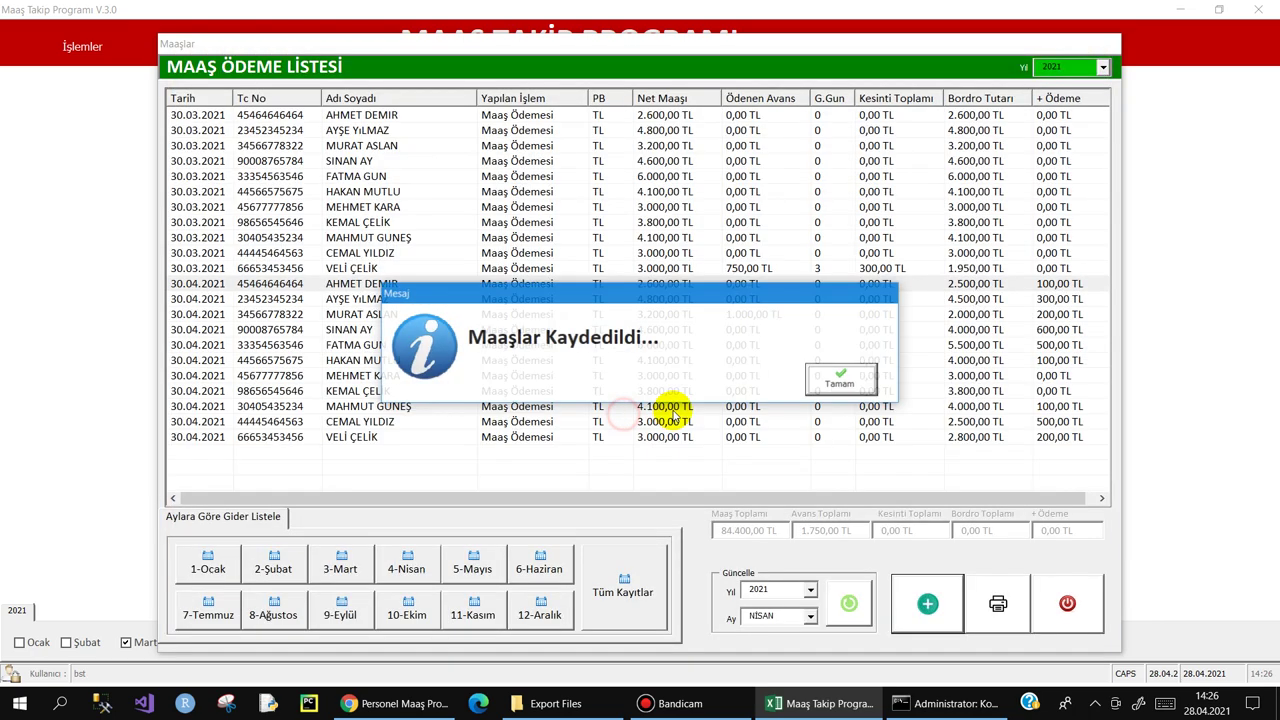
pyautogui.click(840, 379)
pyautogui.click(365, 566)
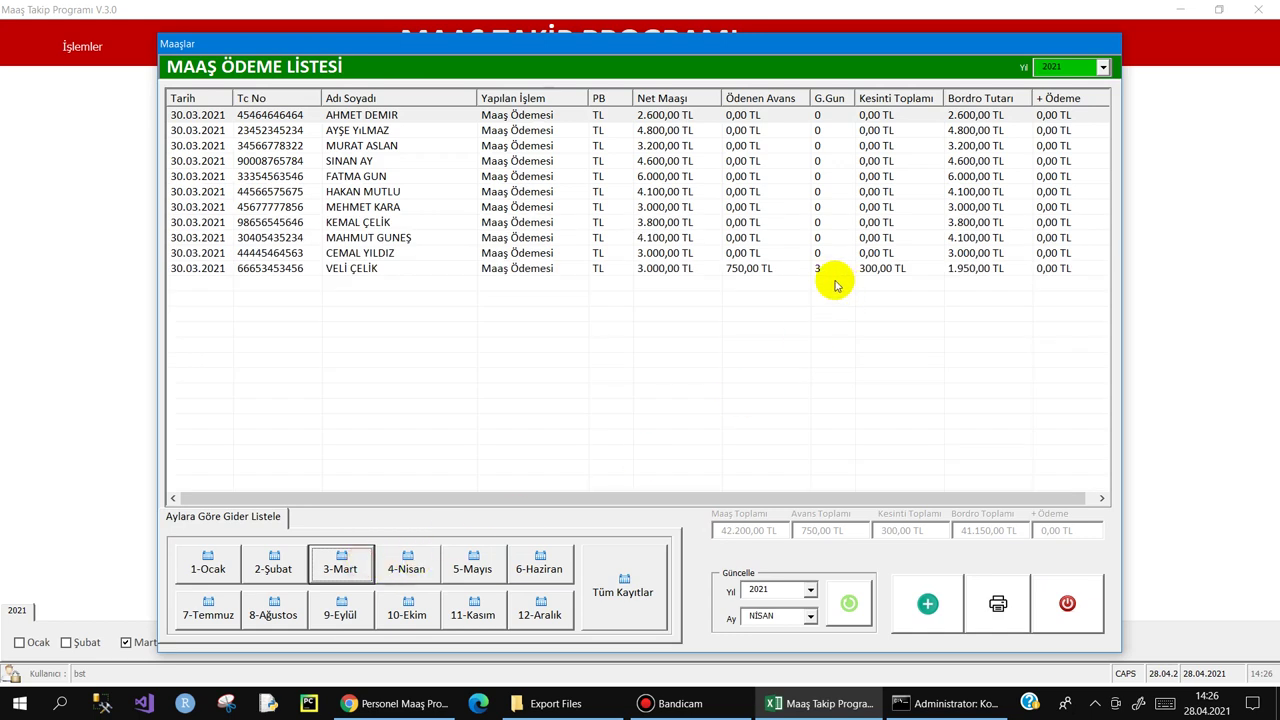
# Step: Show the April payments and correct the engineer's bordro to 4800
pyautogui.click(410, 566)
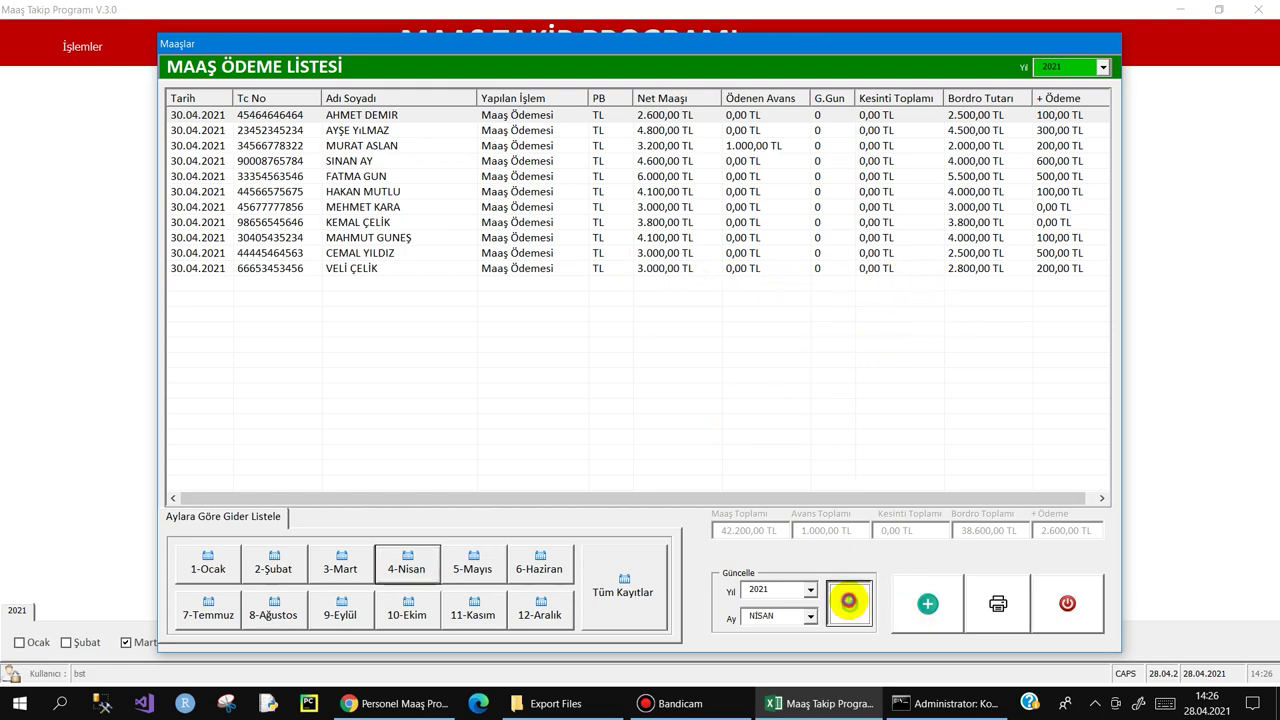
pyautogui.click(848, 601)
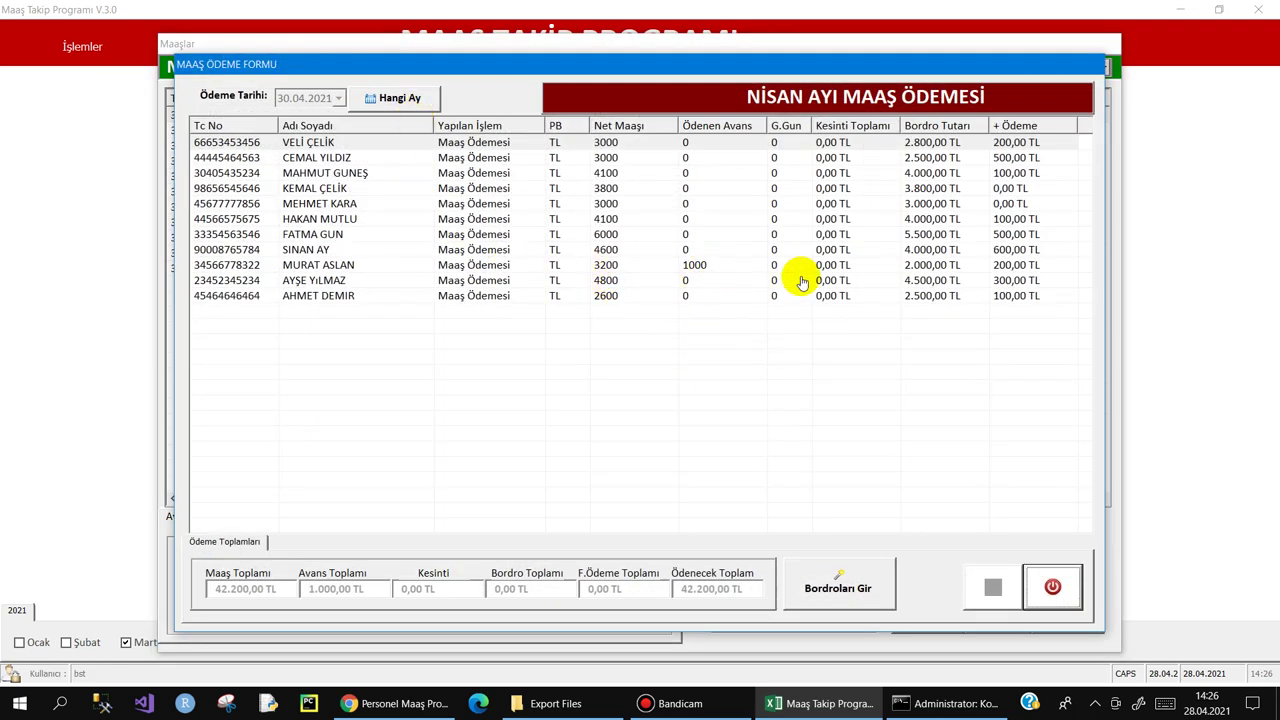
pyautogui.click(716, 265)
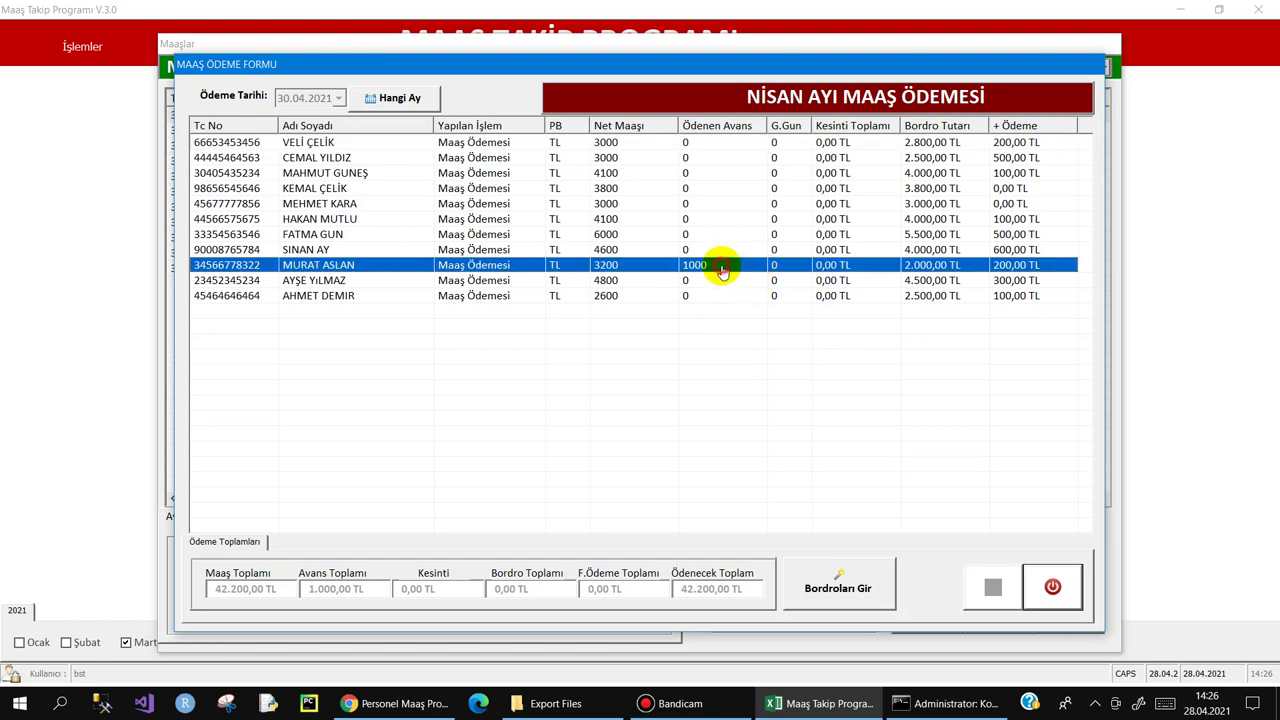
pyautogui.click(925, 297)
pyautogui.click(935, 281)
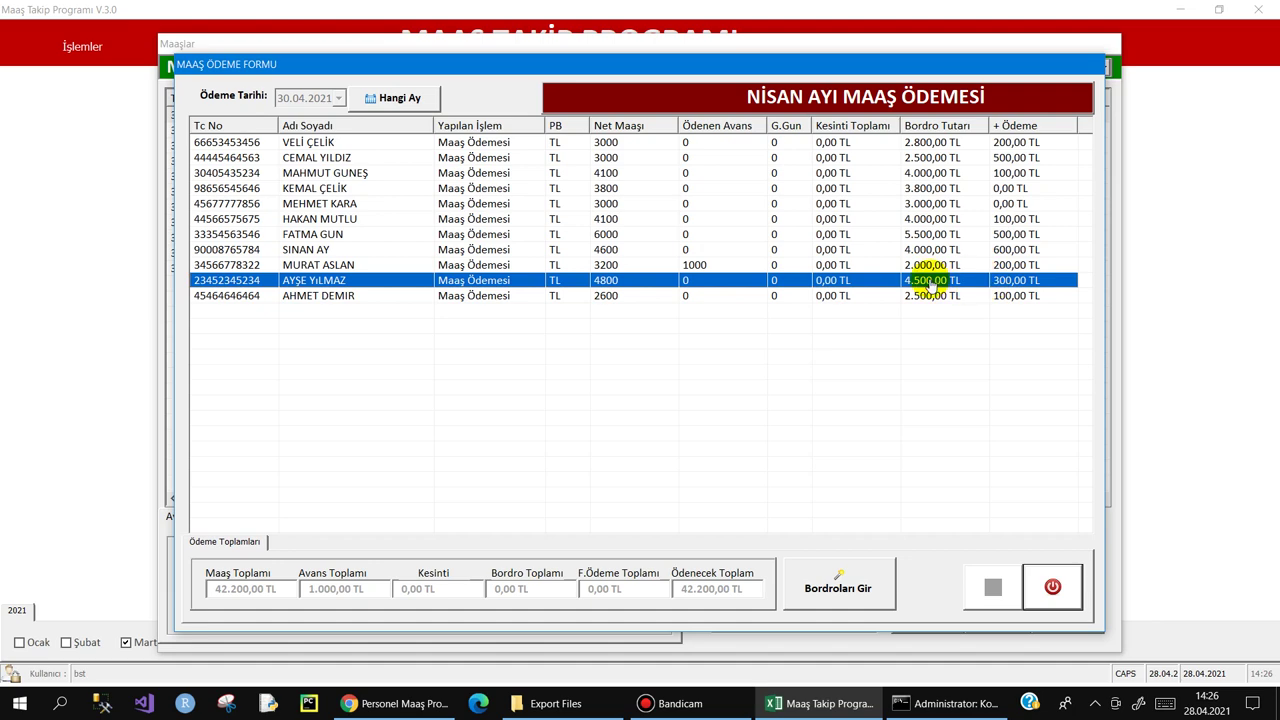
pyautogui.doubleClick(930, 283)
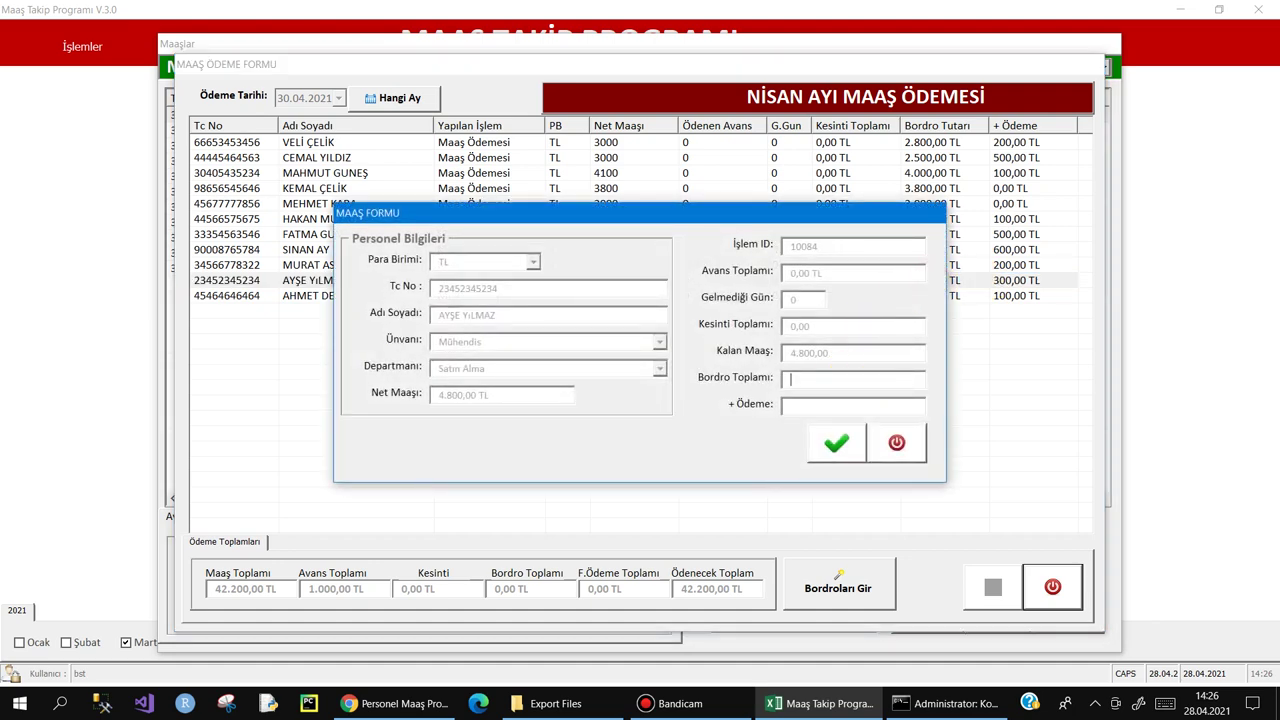
pyautogui.write('4800')
pyautogui.press('Return')
pyautogui.press('Return')
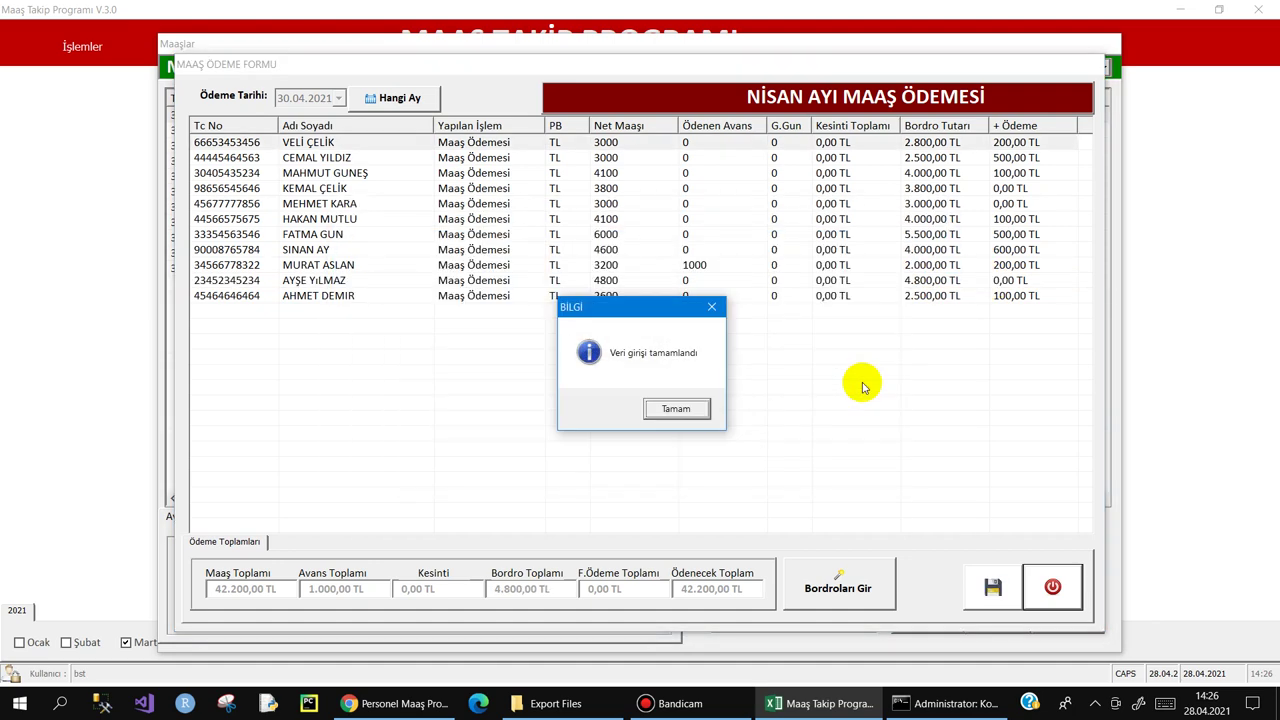
pyautogui.press('Return')
# Step: Save the updated April salary payments, confirming the update with Evet
pyautogui.click(945, 282)
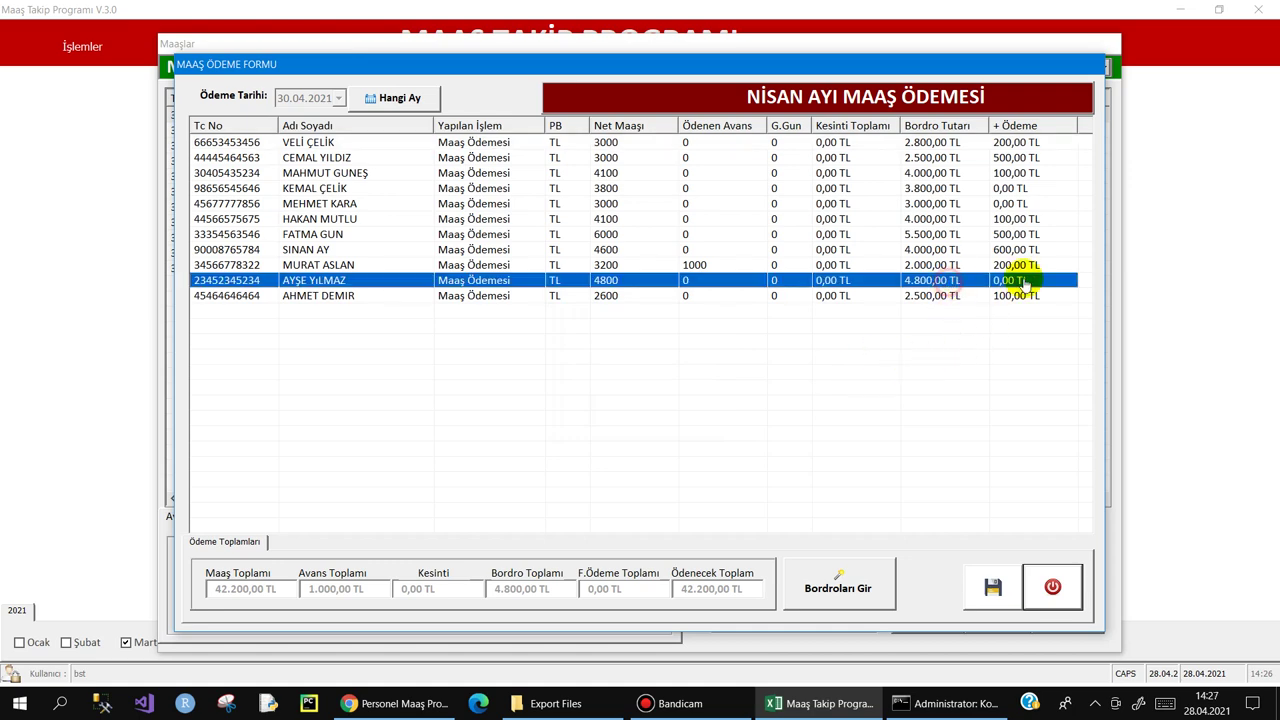
pyautogui.click(992, 587)
pyautogui.click(612, 408)
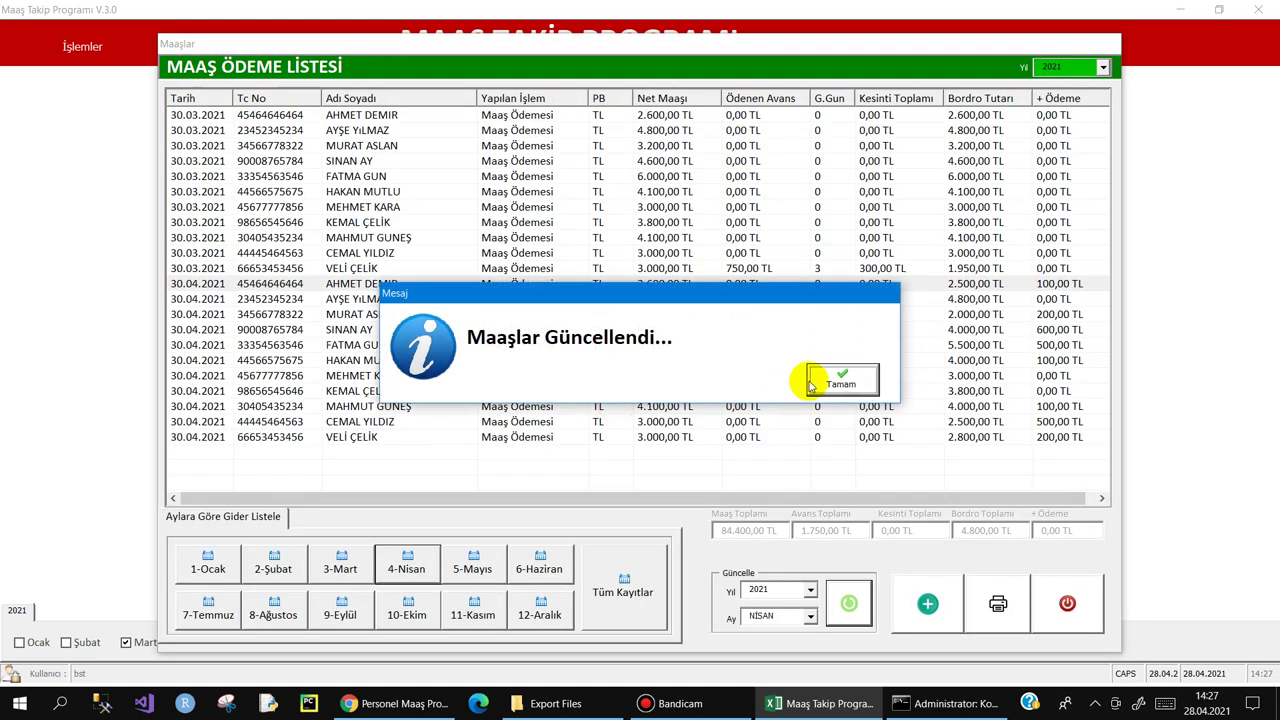
pyautogui.click(905, 455)
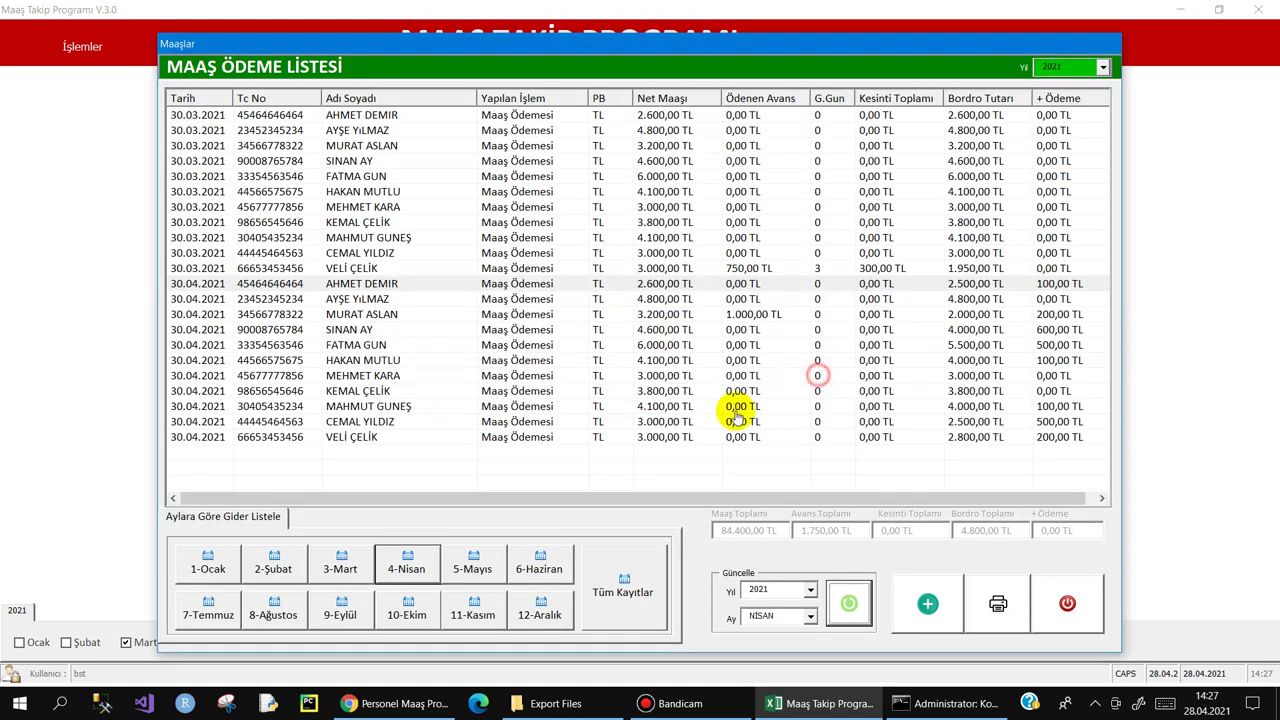
# Step: Export the 4-Nisan payroll as the NİSAN BORDRO LİSTESİ PDF and close the payment list
pyautogui.click(404, 560)
pyautogui.click(993, 608)
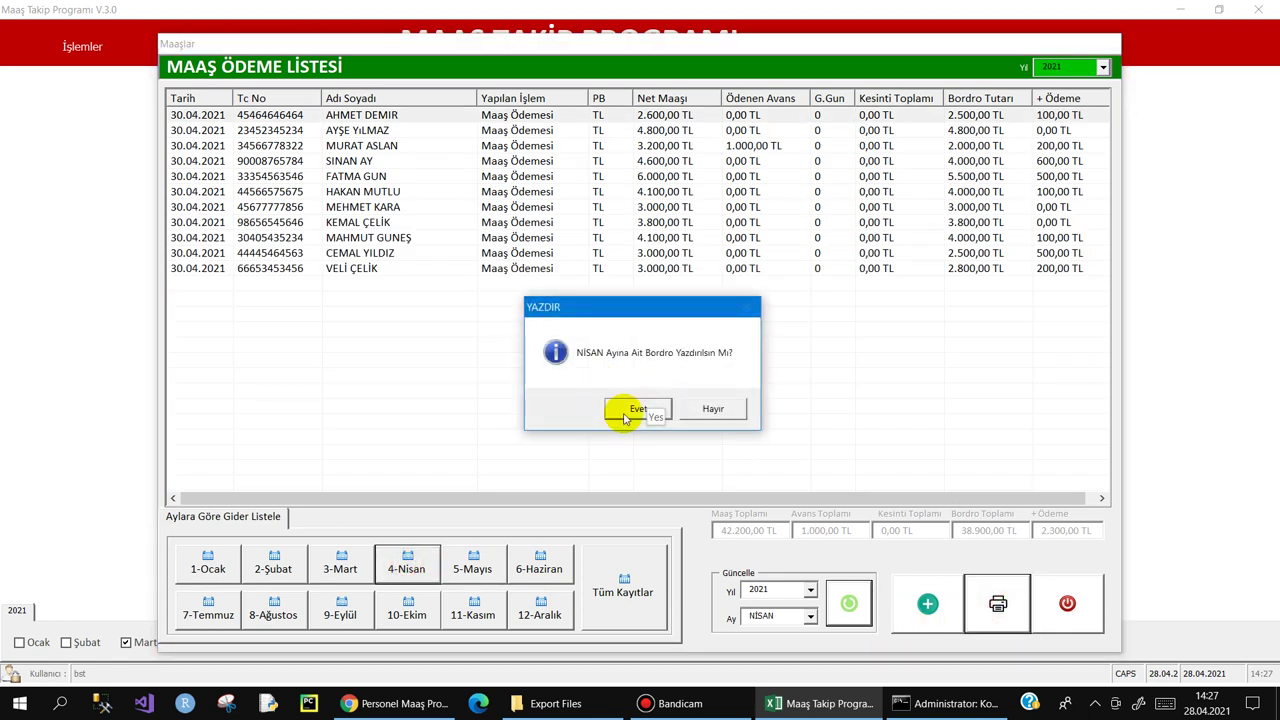
pyautogui.click(618, 408)
pyautogui.write('NİSAN BORDRO LİSTE')
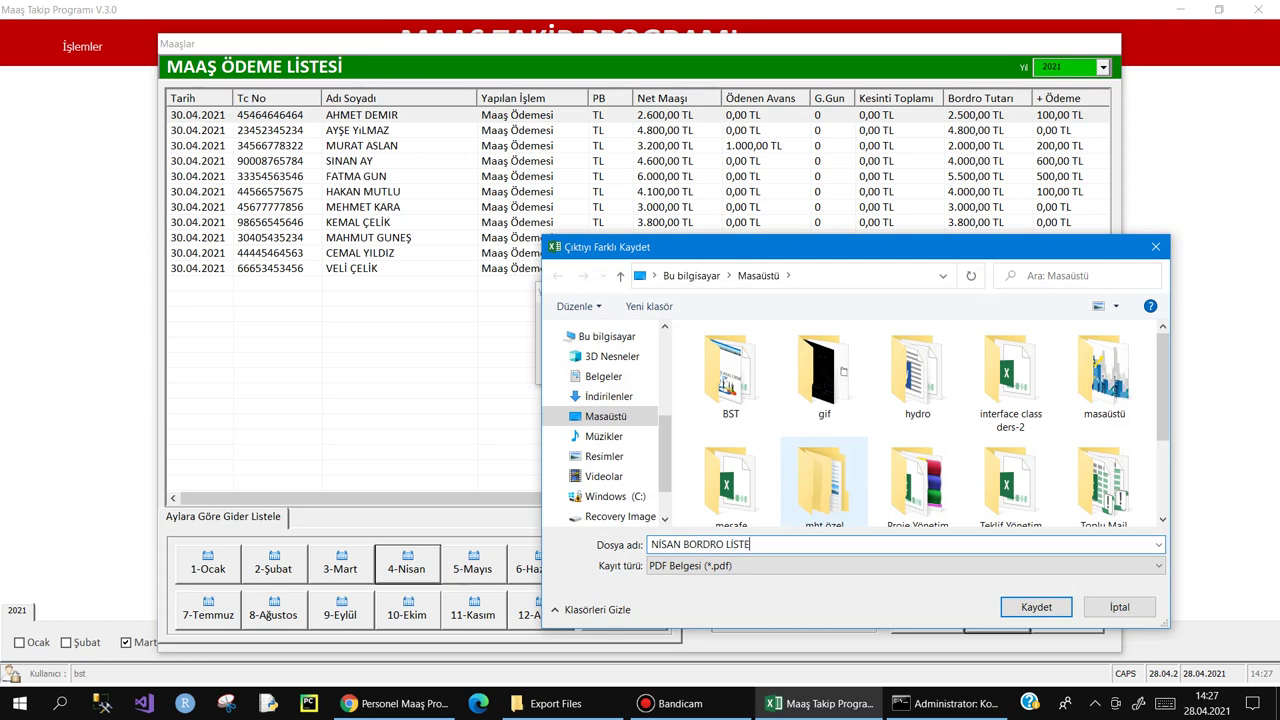
pyautogui.press('Return')
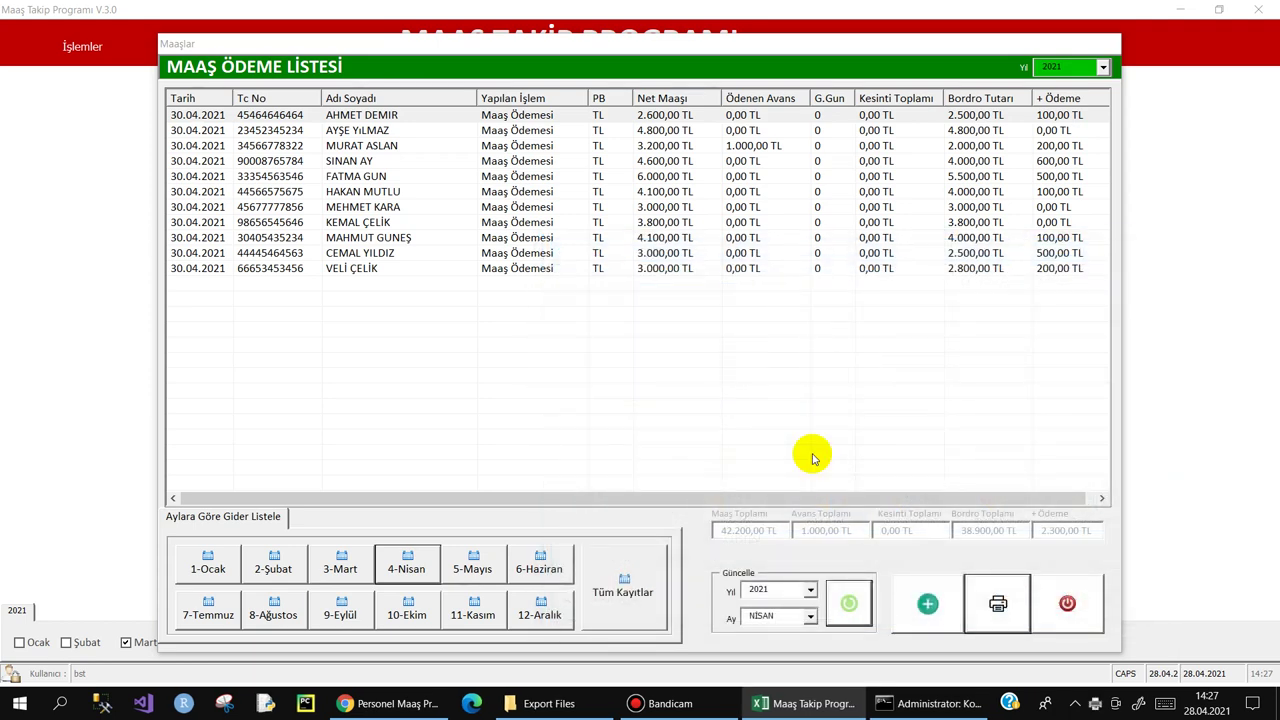
pyautogui.click(1065, 603)
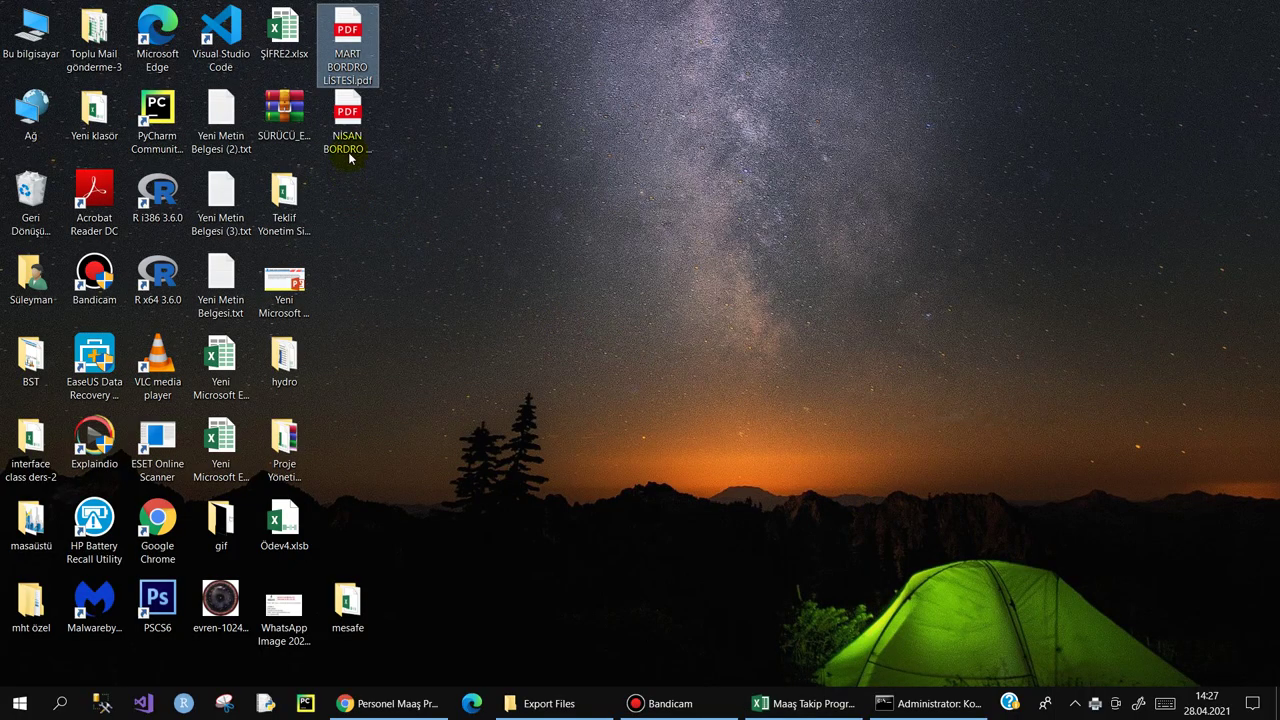
# Step: Open the April PDF in Edge, zoomed in, checking Yıl 2021, 1.000,00 TL advances and 2.300,00 TL extras
pyautogui.doubleClick(349, 155)
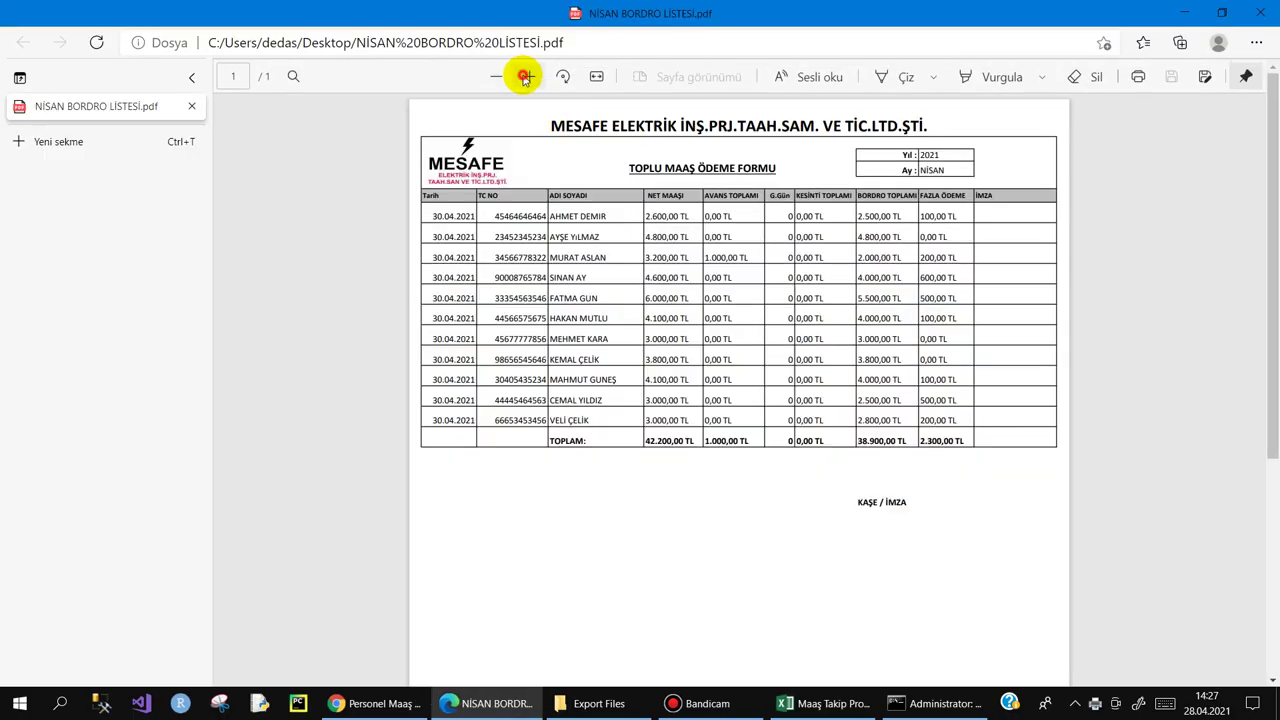
pyautogui.click(524, 77)
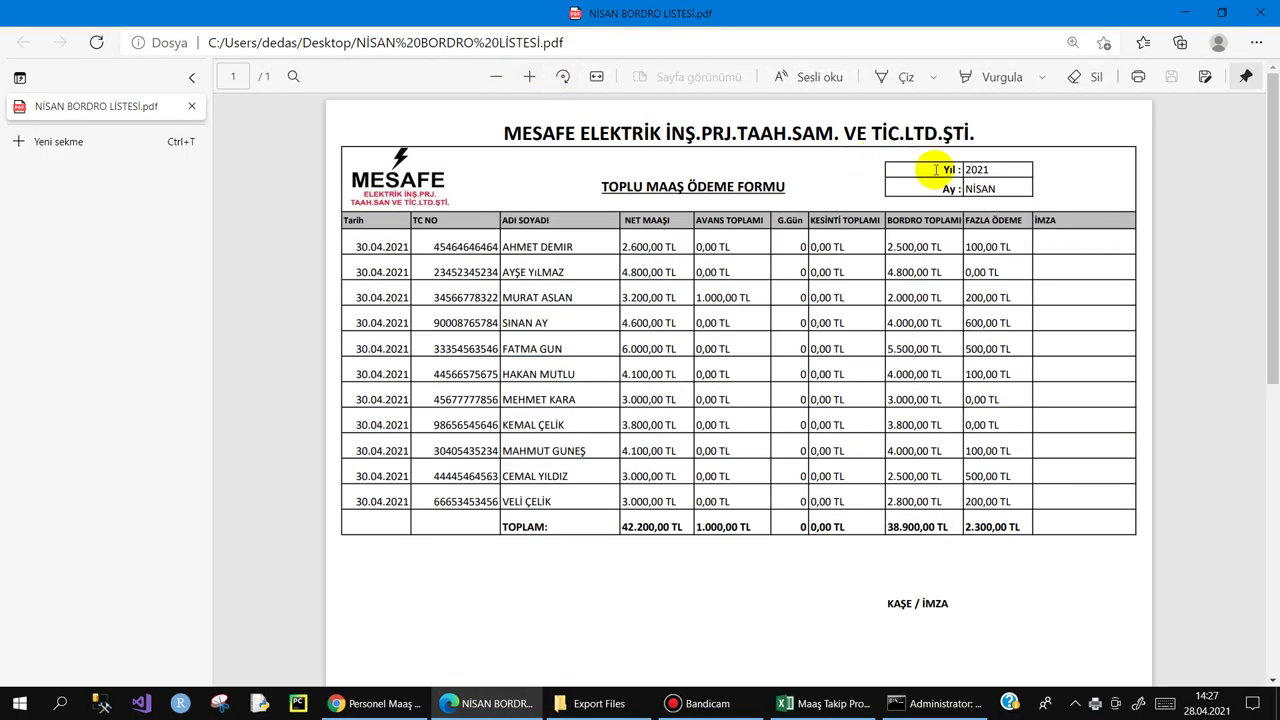
pyautogui.moveTo(940, 170)
pyautogui.mouseDown()
pyautogui.moveTo(1000, 172)
pyautogui.moveTo(997, 189)
pyautogui.mouseUp()
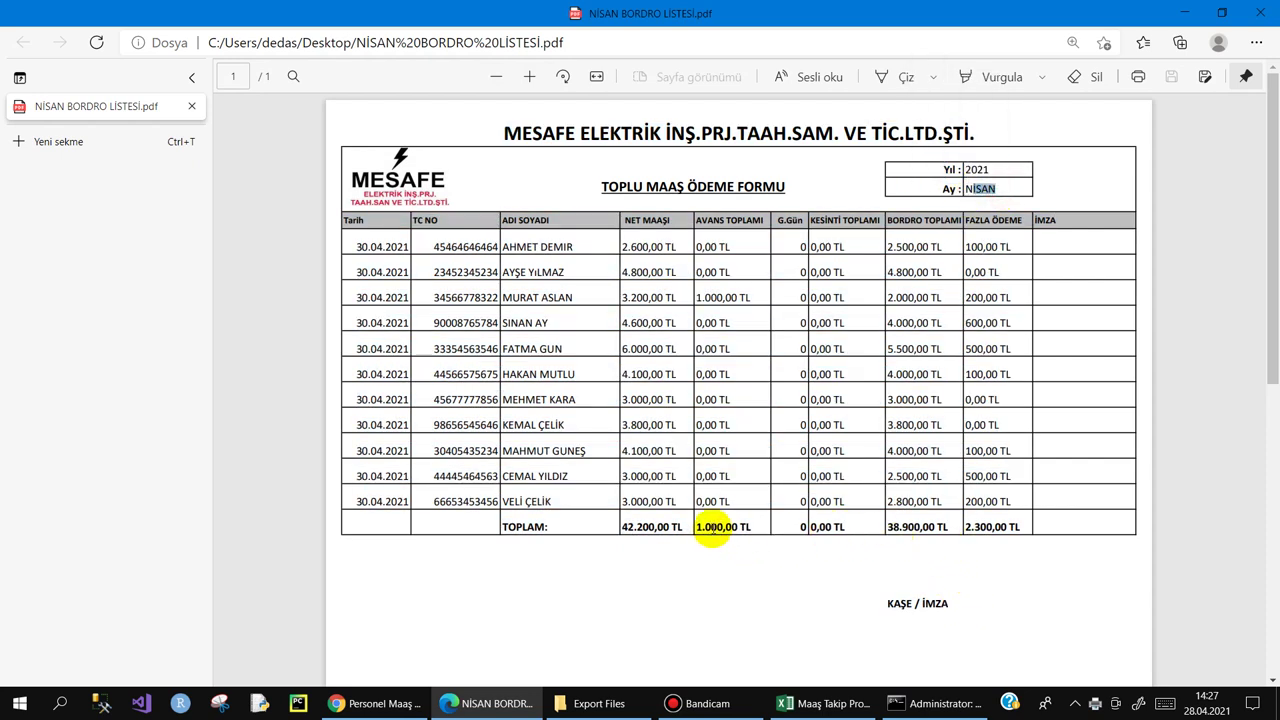
pyautogui.moveTo(750, 522); pyautogui.dragTo(712, 525)
pyautogui.click(806, 527)
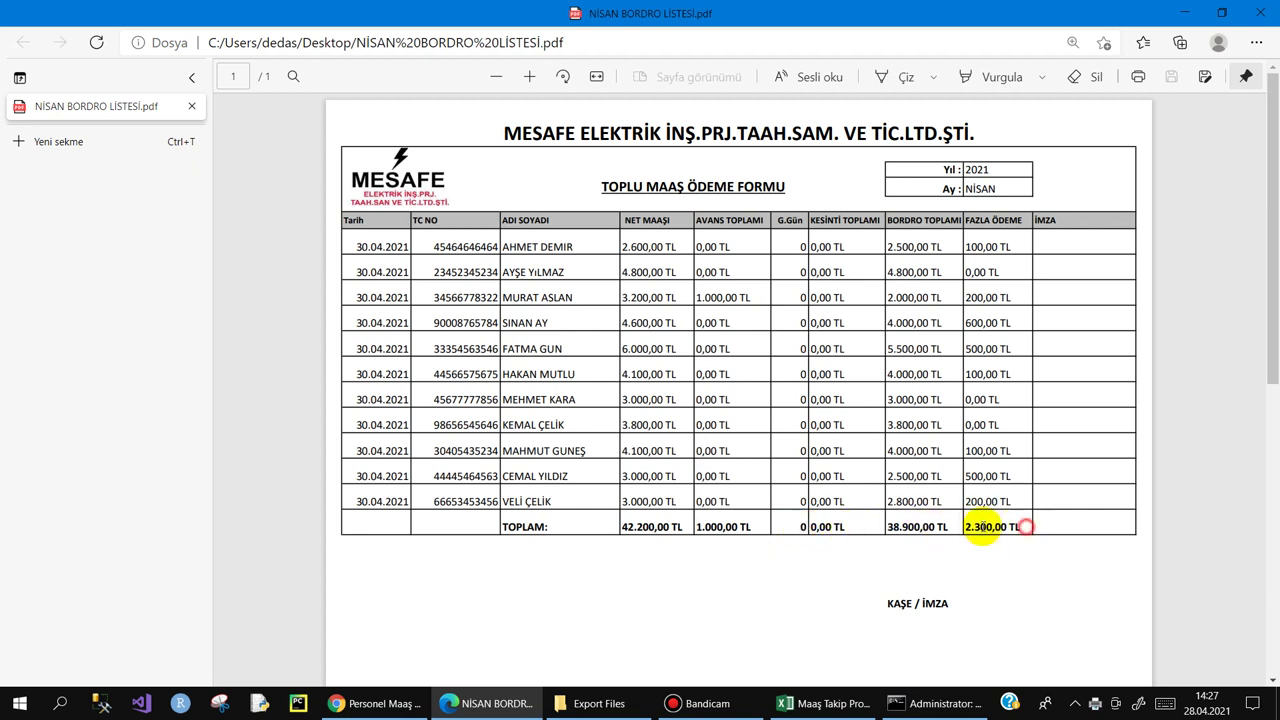
pyautogui.moveTo(1022, 527); pyautogui.dragTo(966, 527)
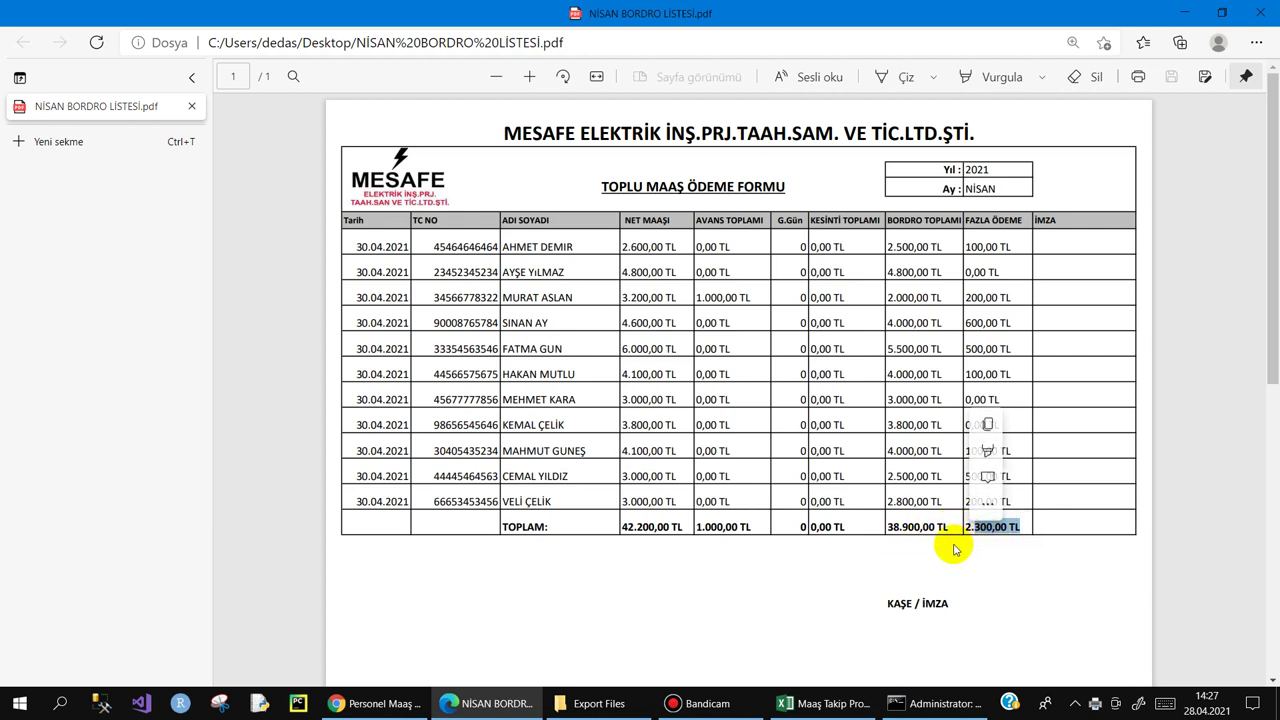
# Step: Close Edge and search Personel Maaş Ekstresi by employee name, reviewing its March and April rows
pyautogui.click(1263, 14)
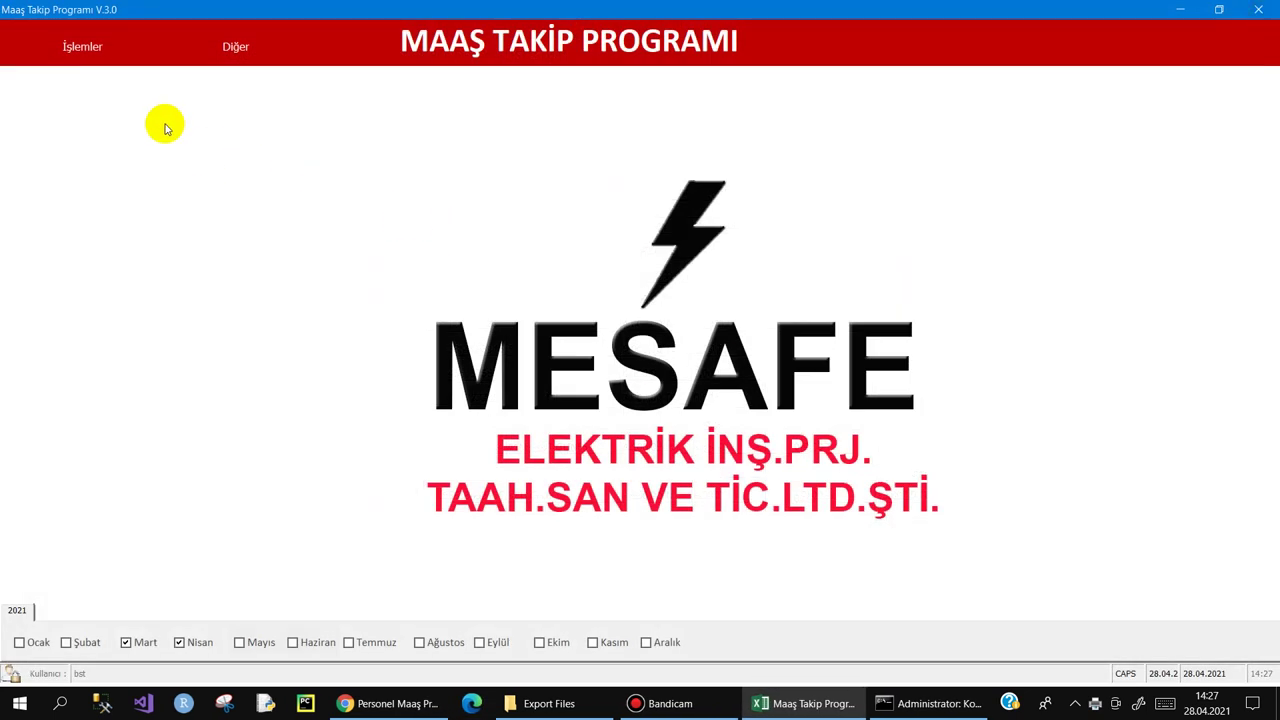
pyautogui.click(82, 46)
pyautogui.click(100, 248)
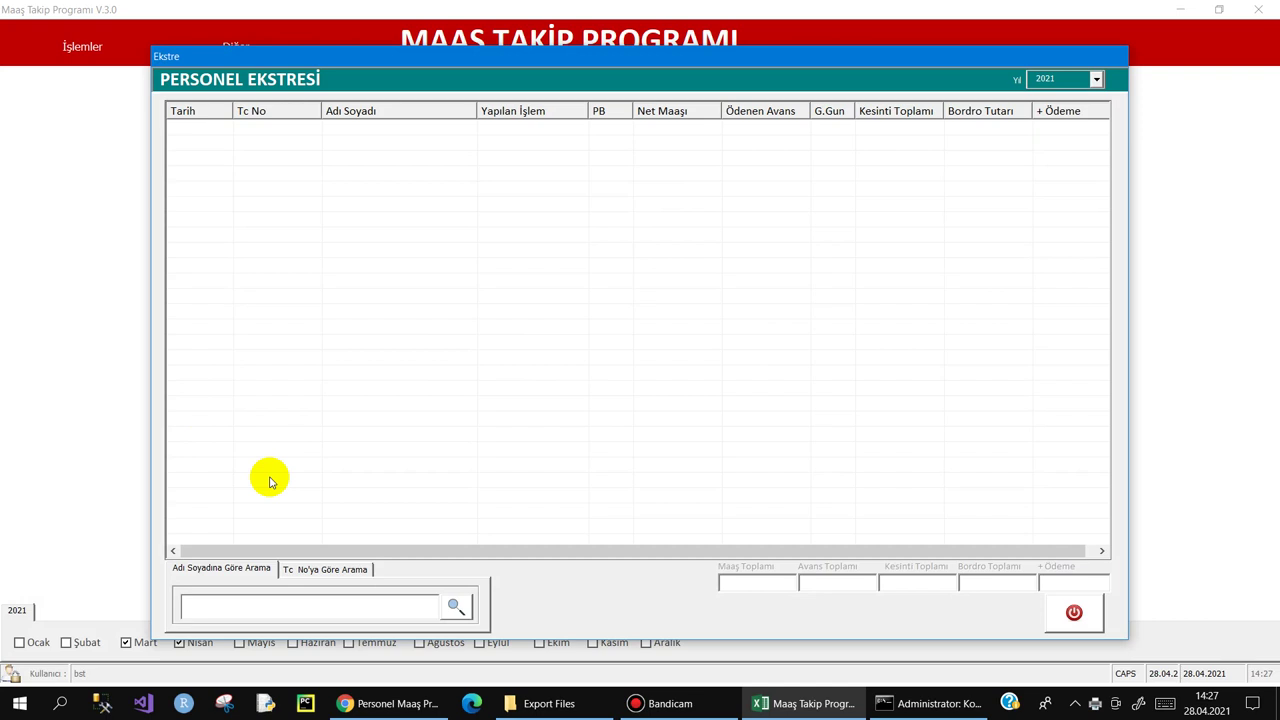
pyautogui.click(320, 606)
pyautogui.write('CEM')
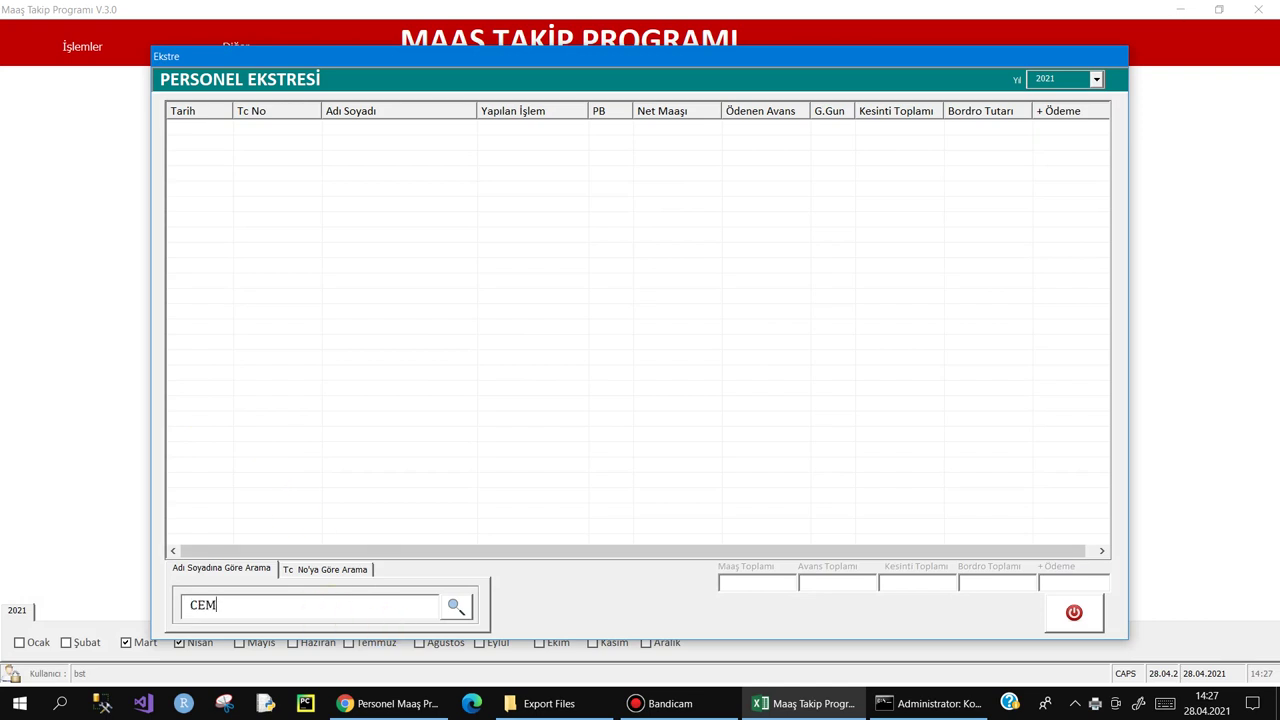
pyautogui.click(455, 606)
pyautogui.click(570, 127)
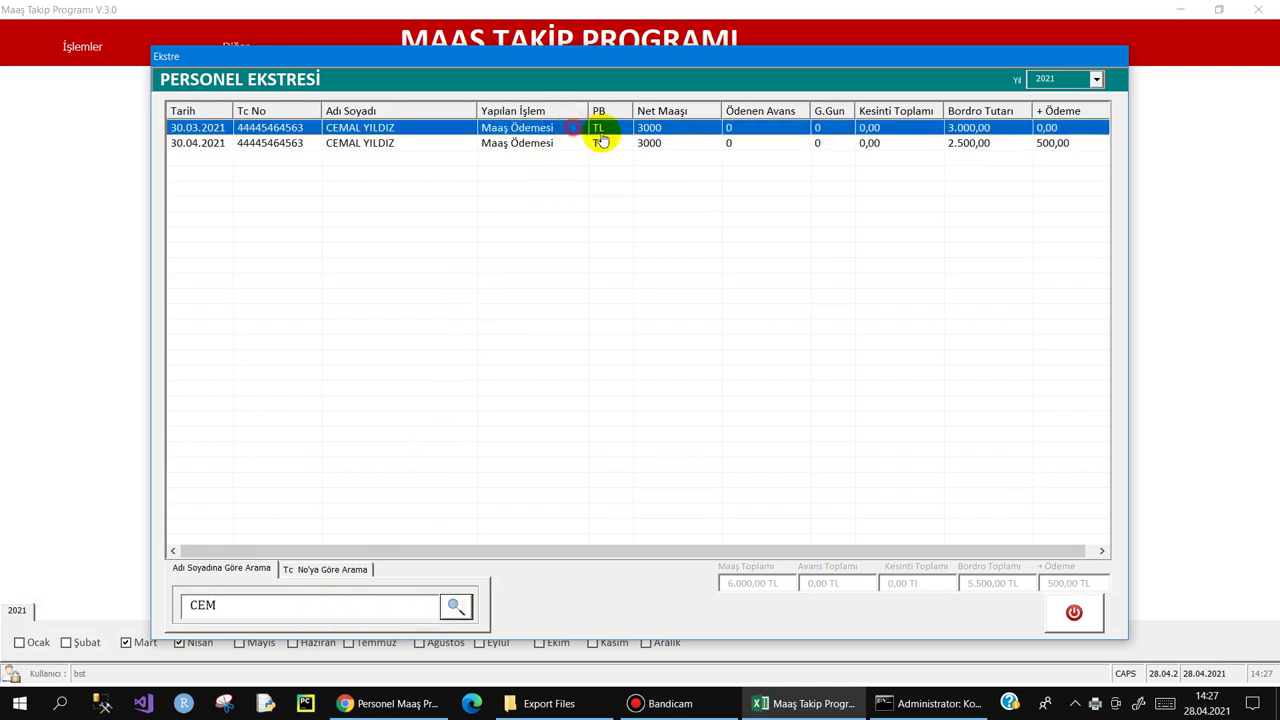
pyautogui.click(628, 143)
pyautogui.click(710, 130)
pyautogui.click(1045, 143)
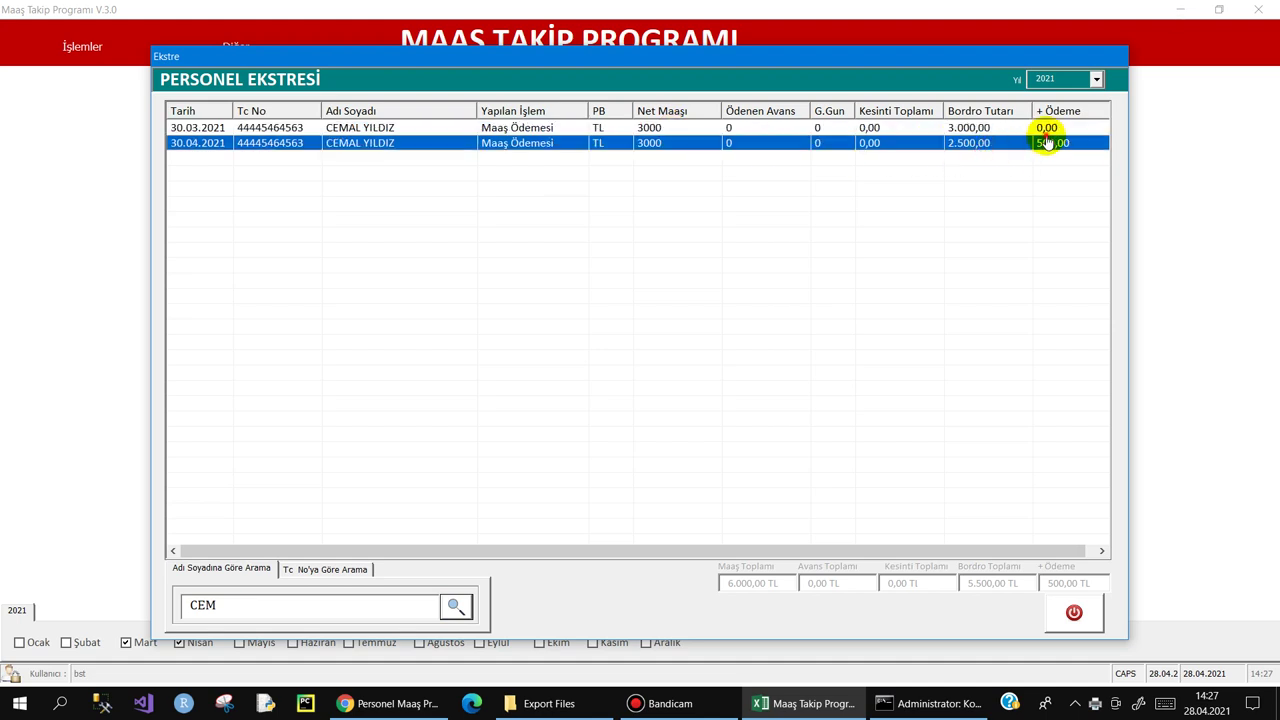
pyautogui.click(966, 129)
# Step: Save all pending program changes via Diğer > Kaydet
pyautogui.click(235, 47)
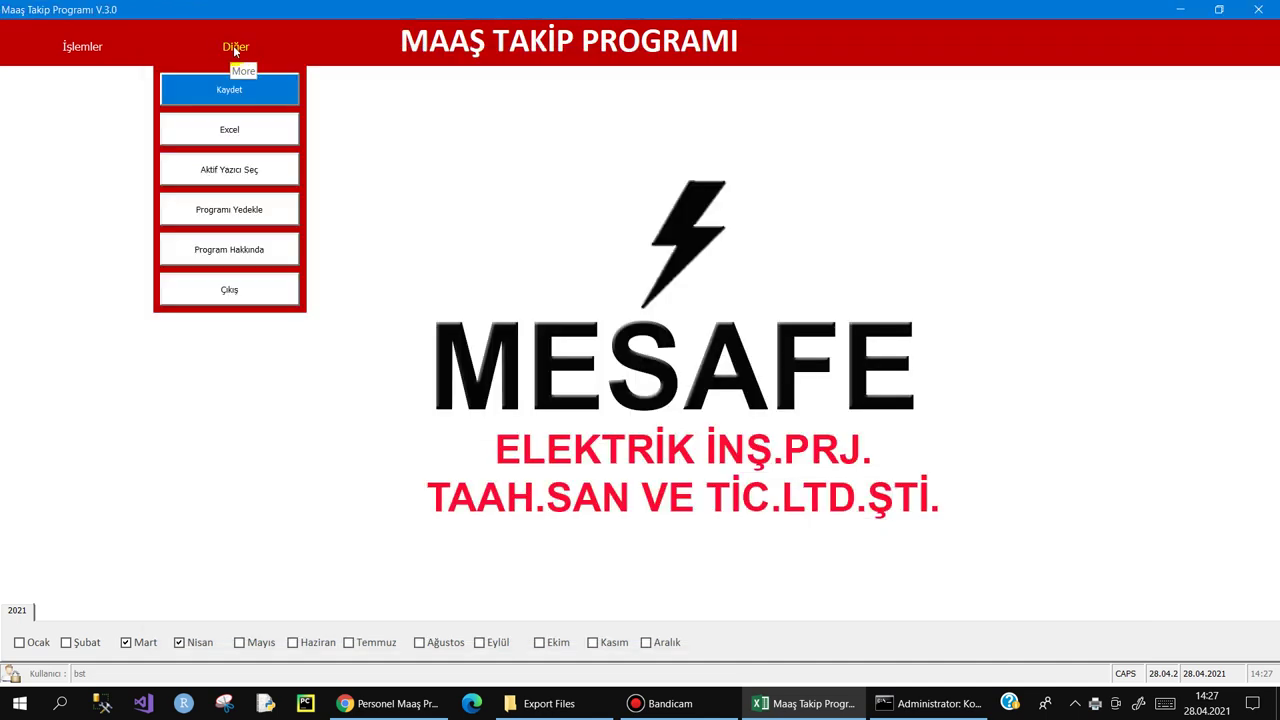
pyautogui.click(253, 136)
pyautogui.click(248, 90)
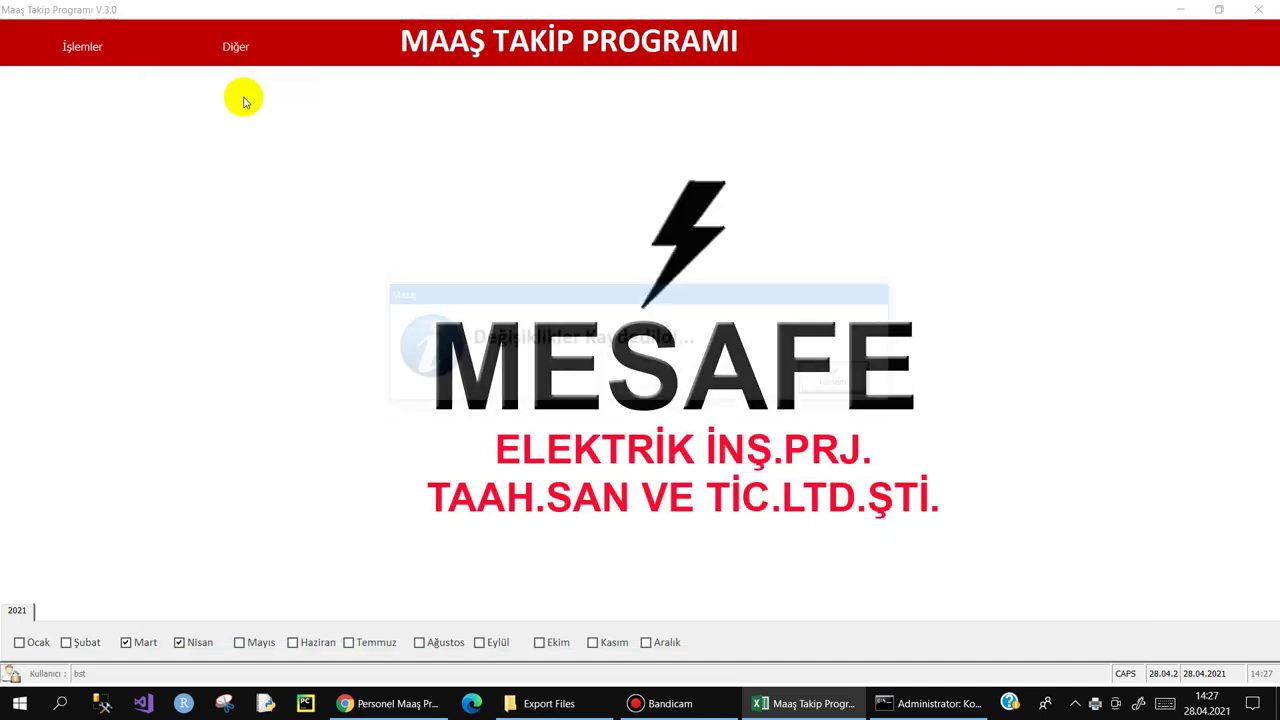
pyautogui.click(869, 380)
# Step: Set Microsoft XPS Document Writer as the active printer
pyautogui.click(255, 47)
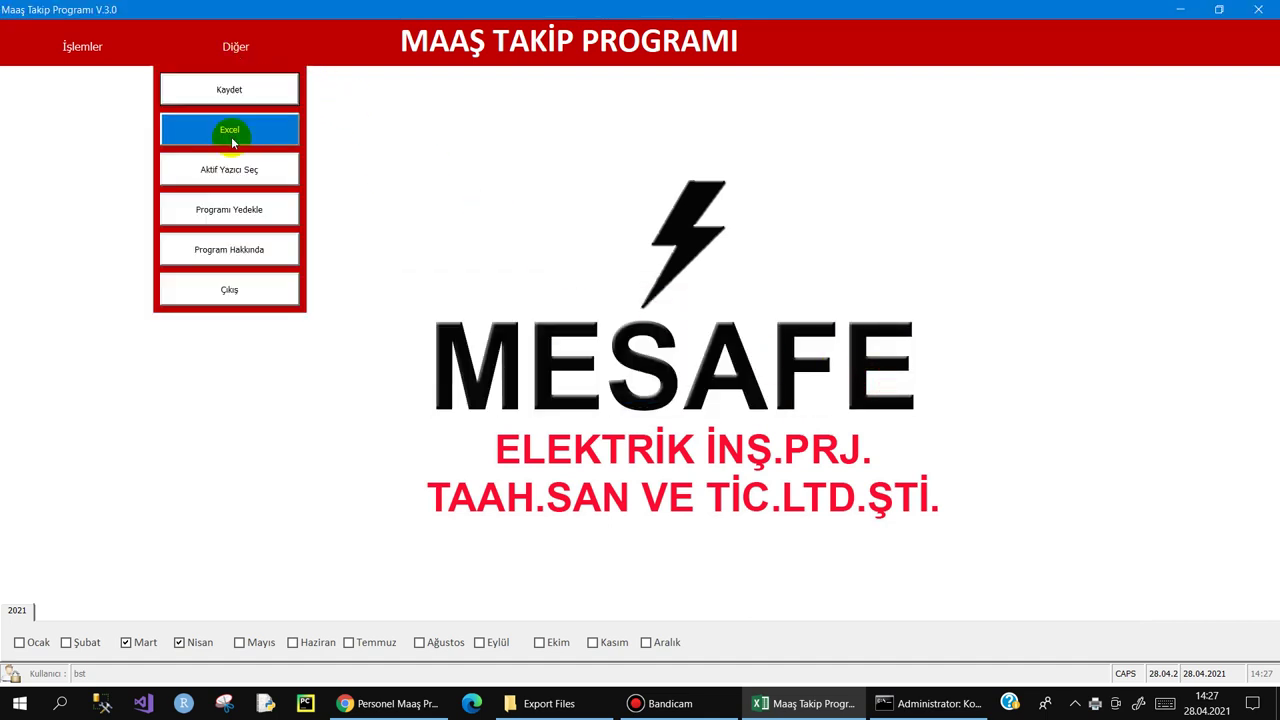
pyautogui.click(237, 172)
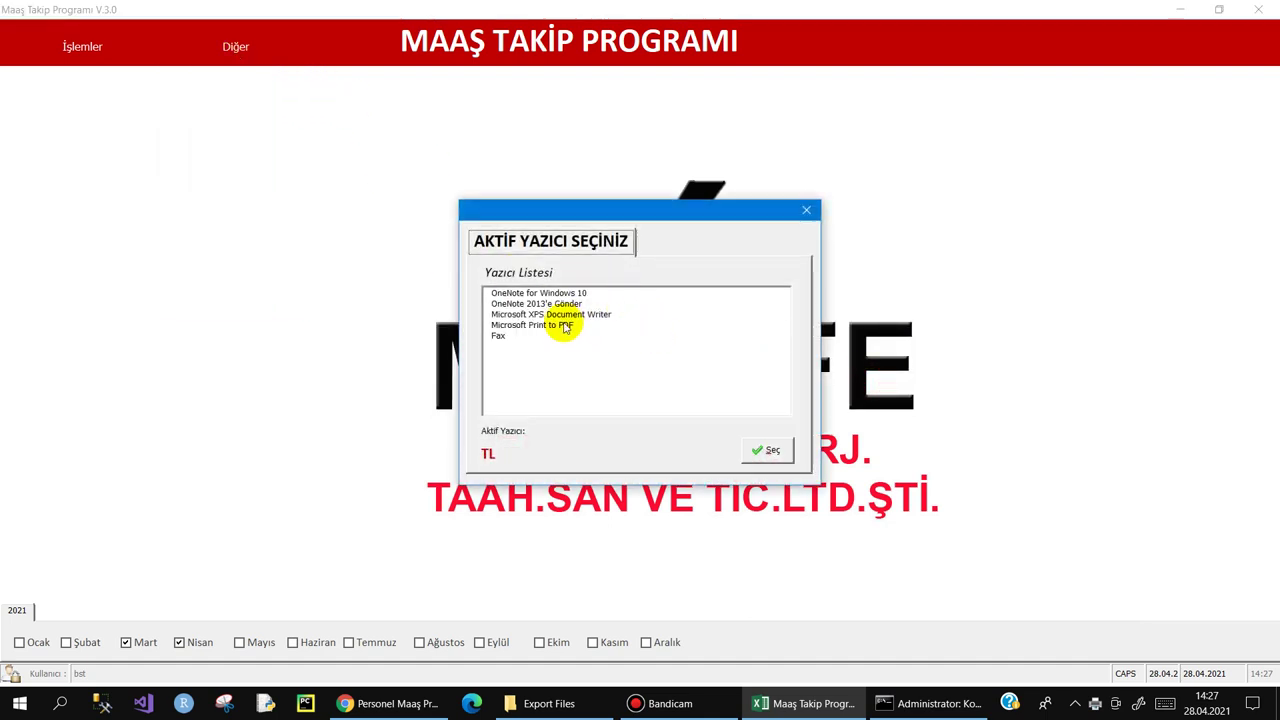
pyautogui.click(591, 315)
pyautogui.click(767, 450)
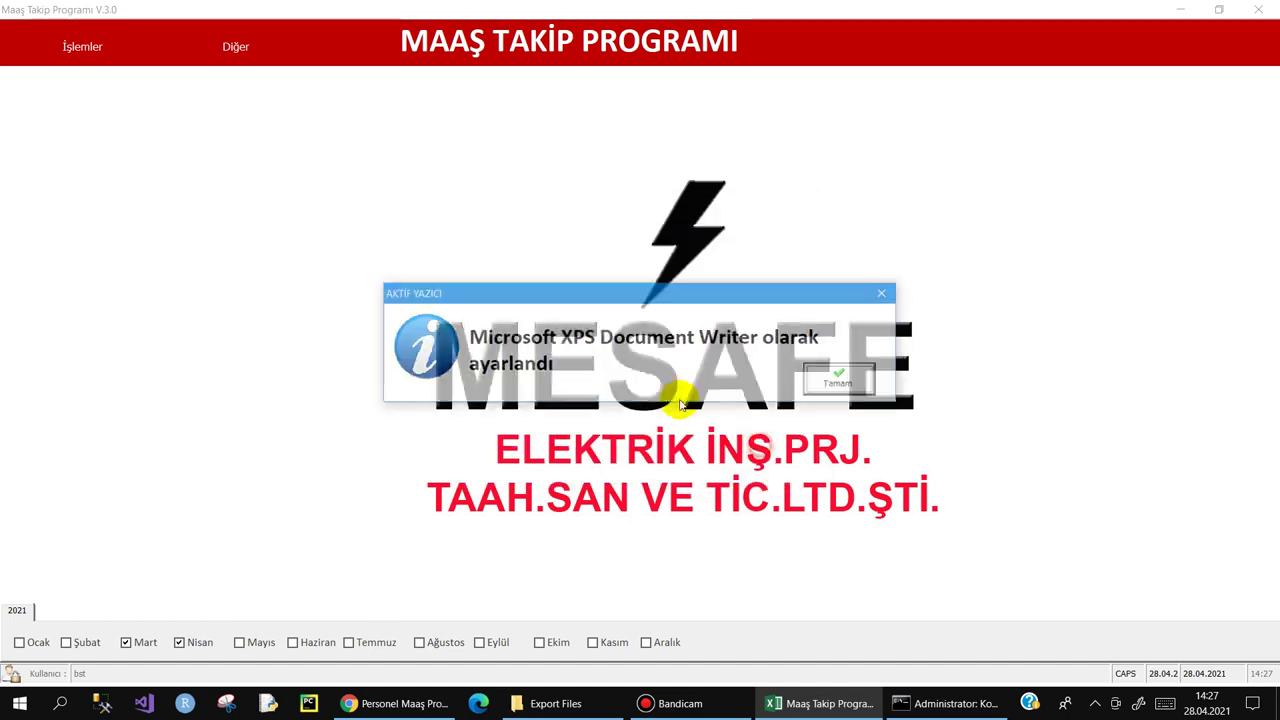
pyautogui.click(828, 377)
# Step: Back up the program and verify 28-04-2021_14-28 yedek.xlsb in the Backup folder
pyautogui.click(255, 47)
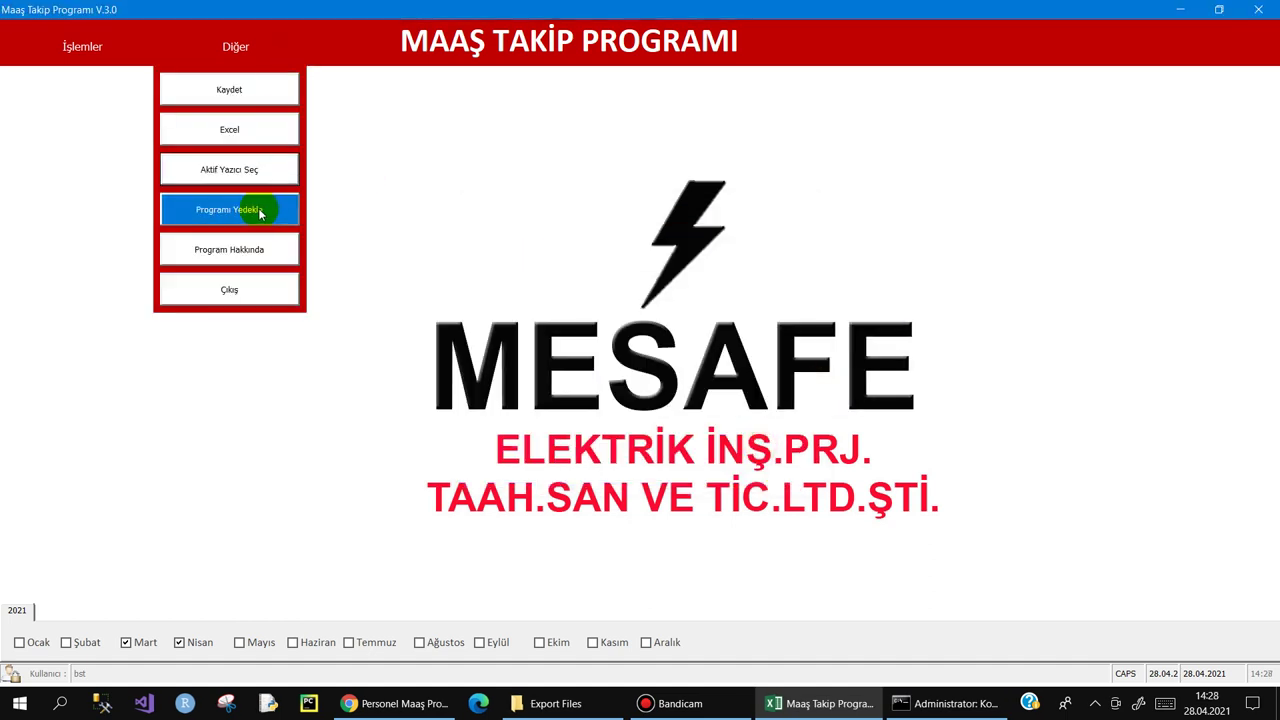
pyautogui.click(258, 212)
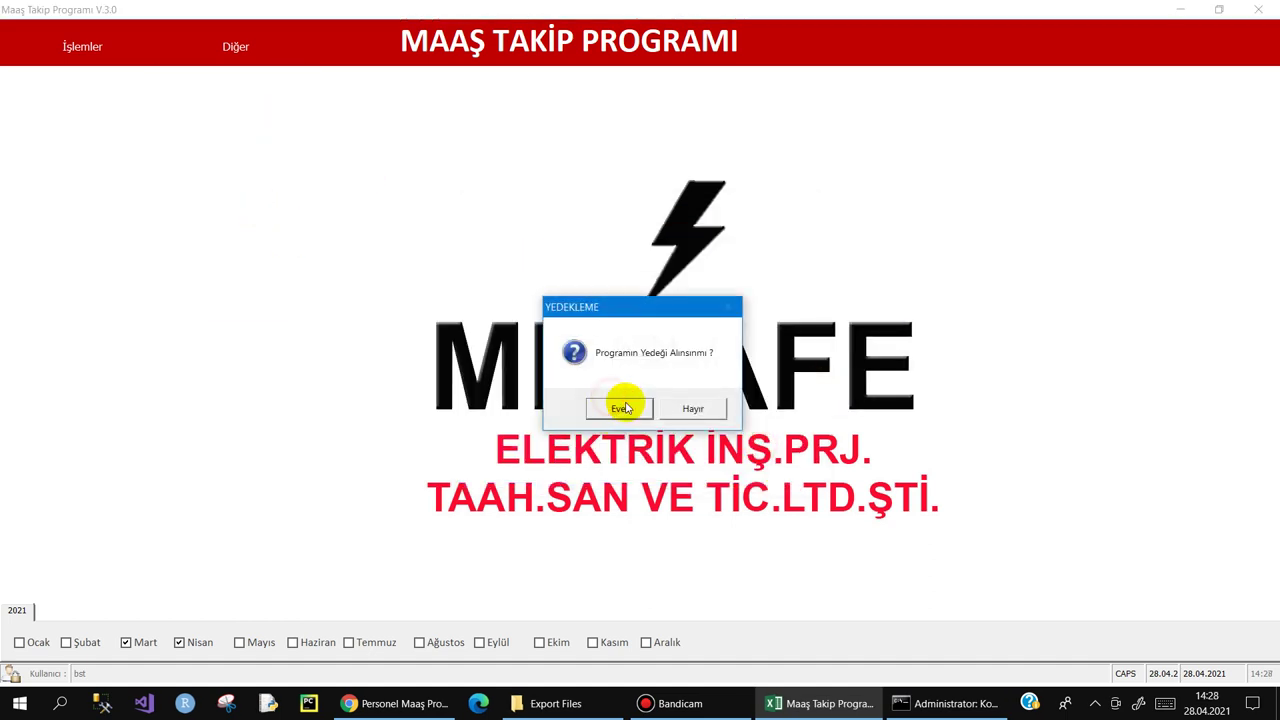
pyautogui.click(622, 408)
pyautogui.click(832, 378)
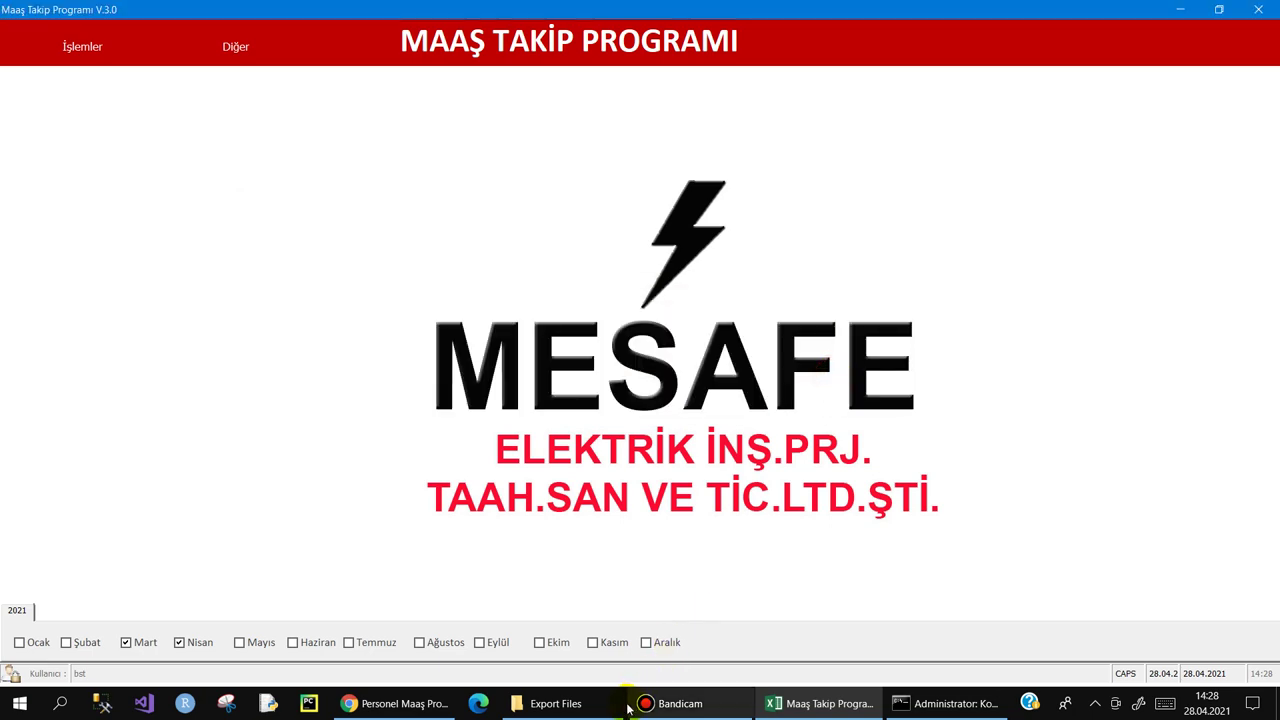
pyautogui.click(85, 142)
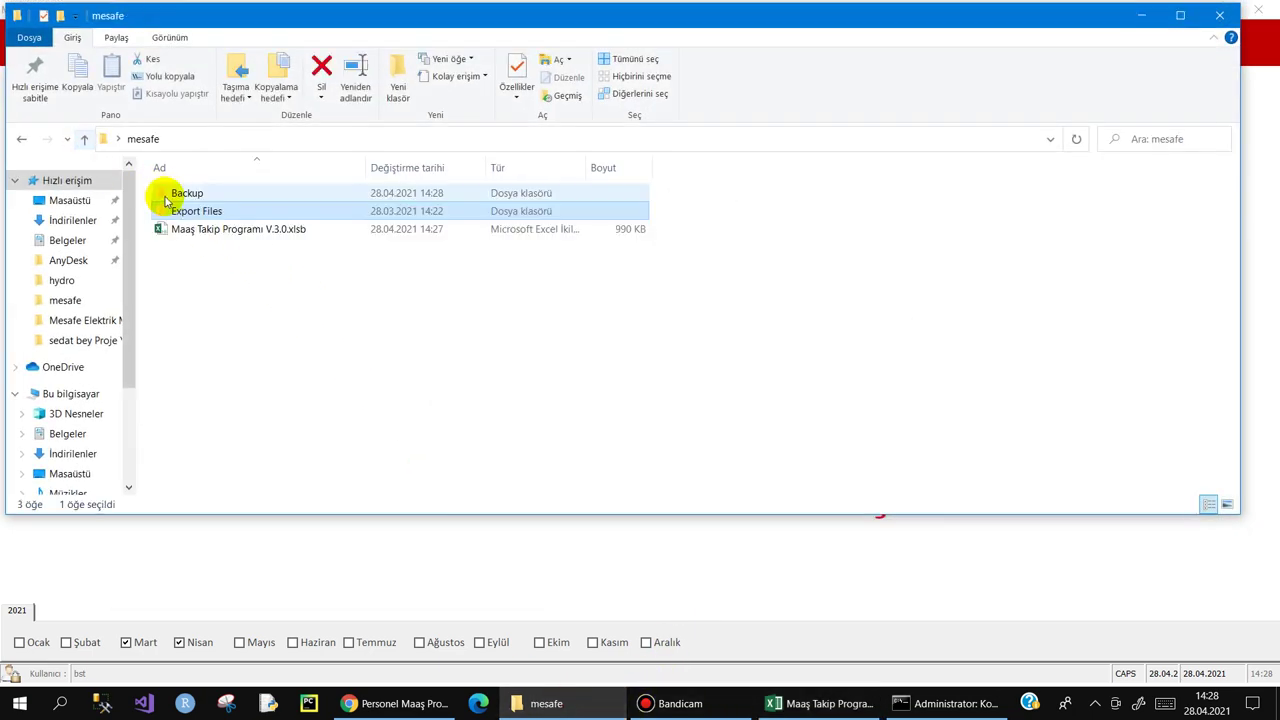
pyautogui.doubleClick(214, 192)
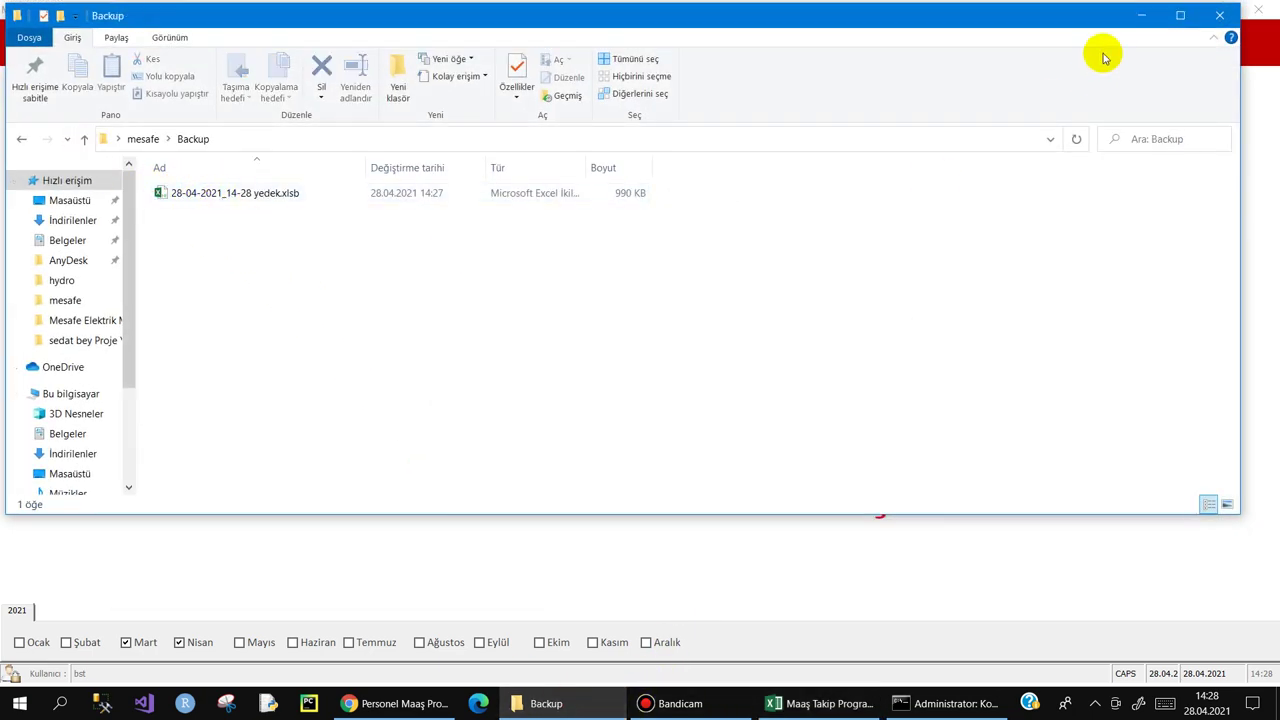
pyautogui.click(1141, 15)
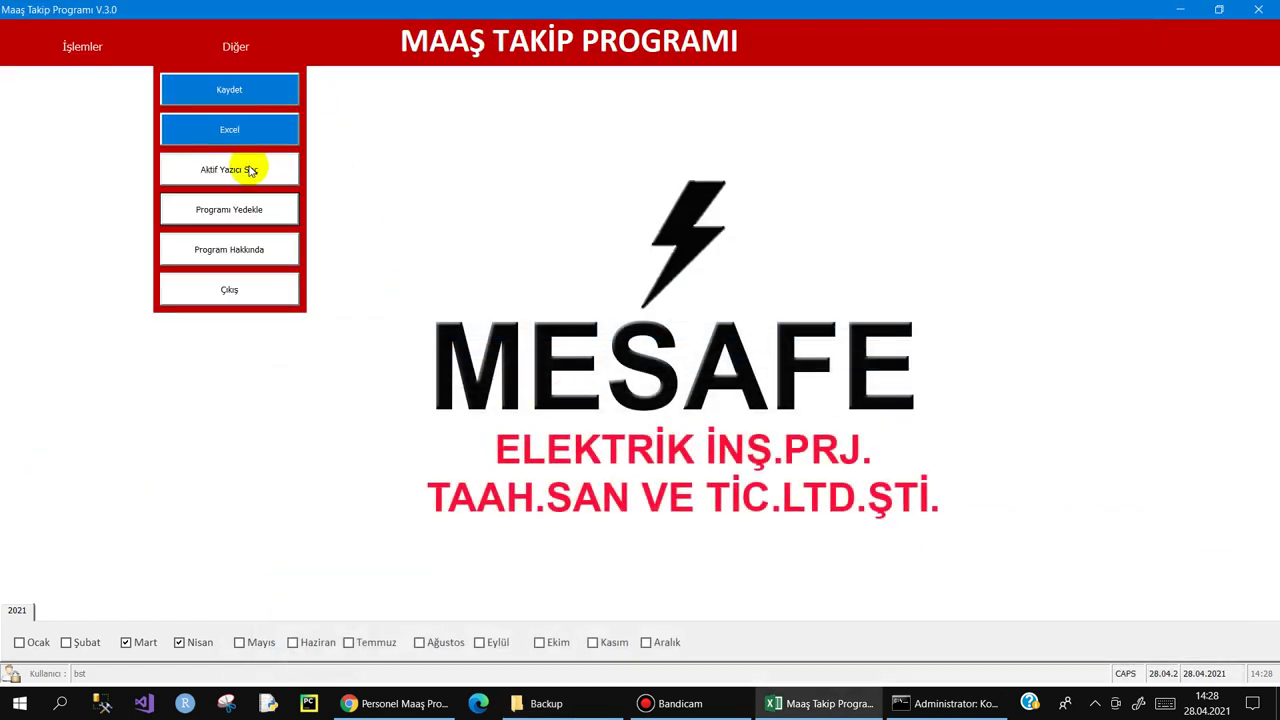
pyautogui.click(84, 49)
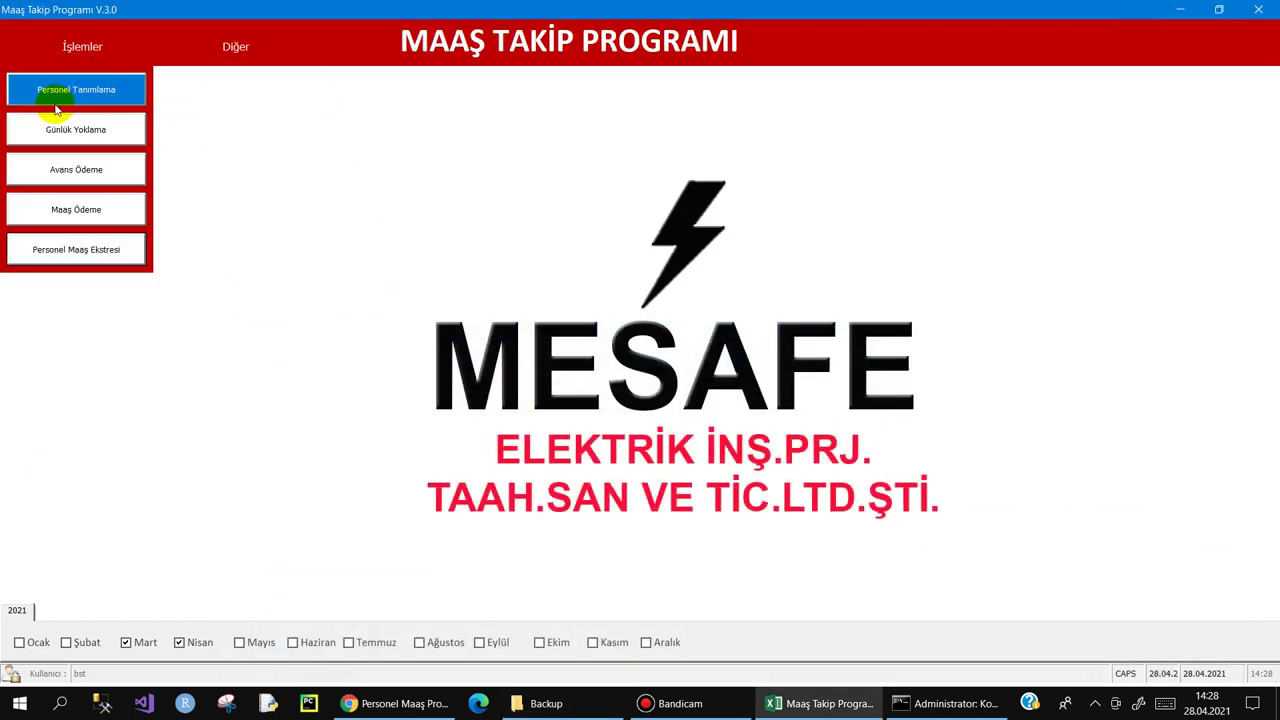
pyautogui.click(258, 532)
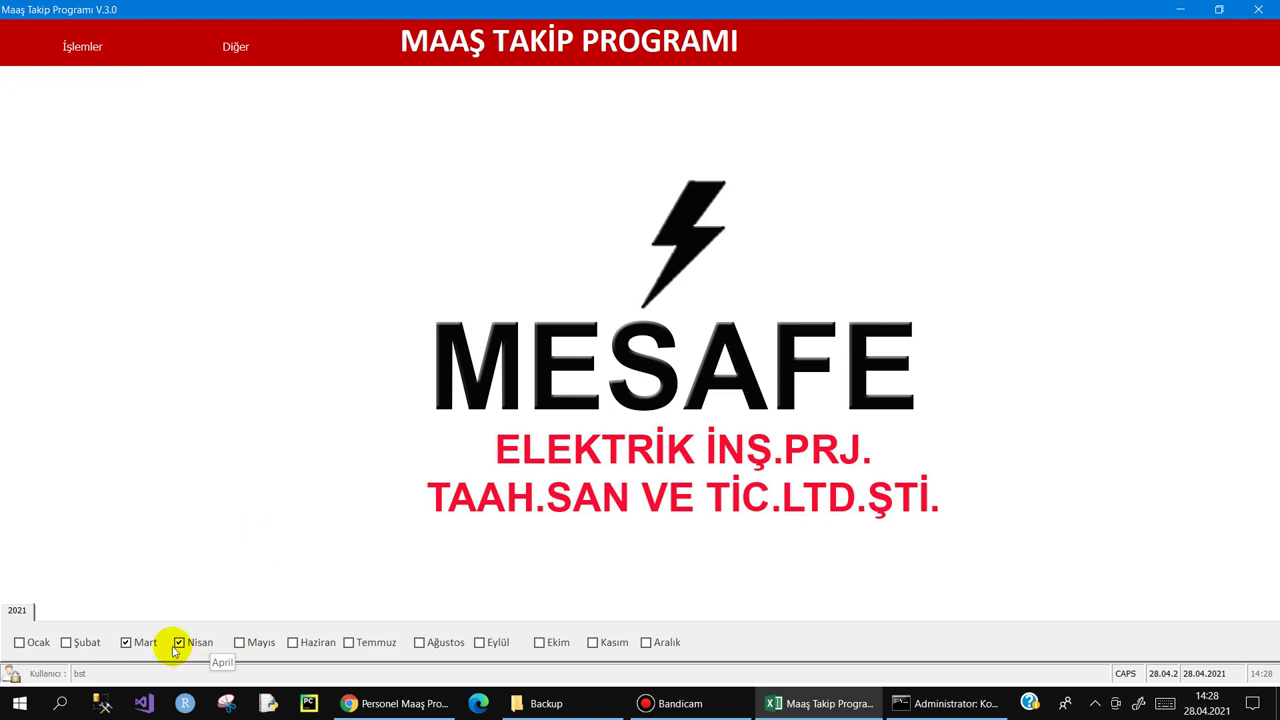
pyautogui.doubleClick(126, 642)
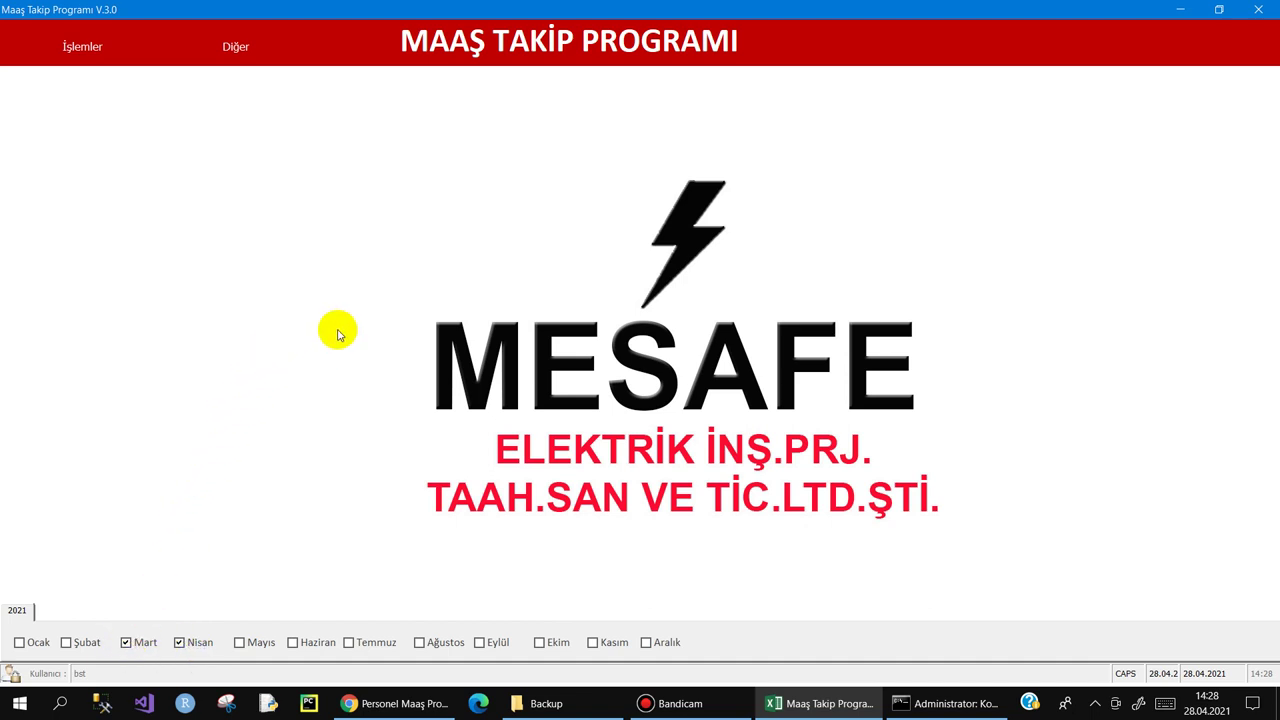
pyautogui.moveTo(399, 712)
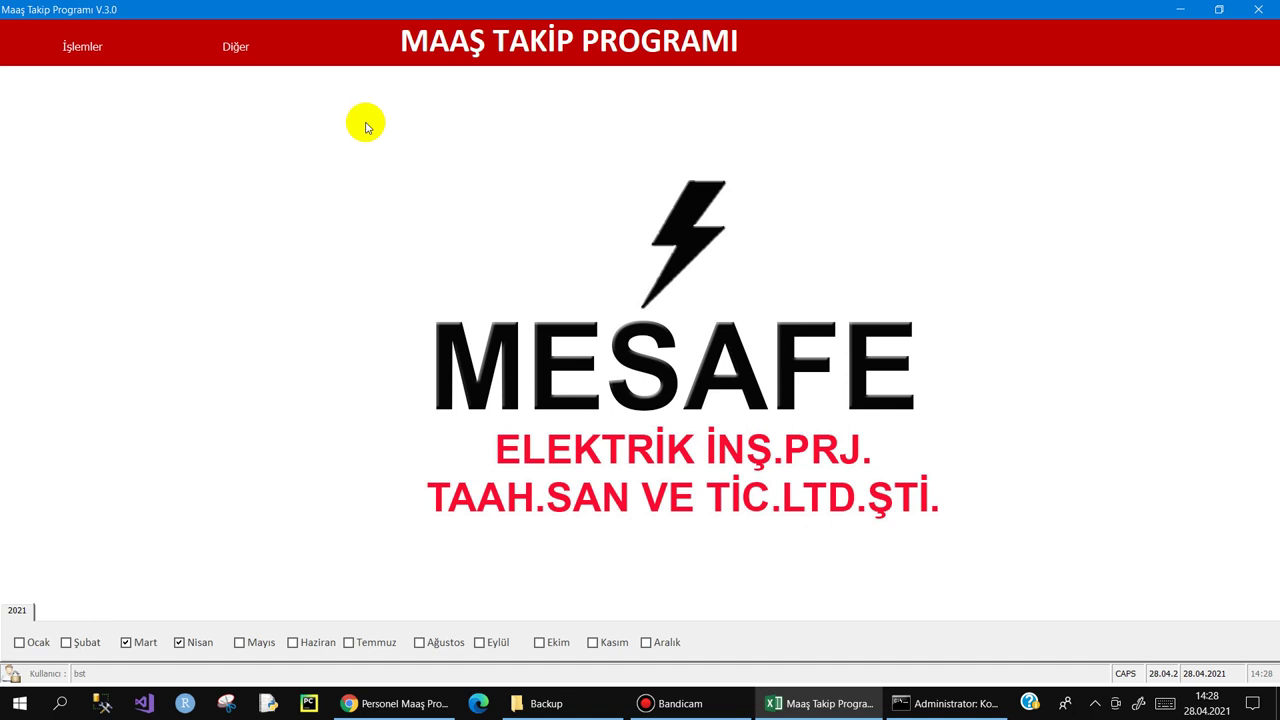
pyautogui.click(680, 703)
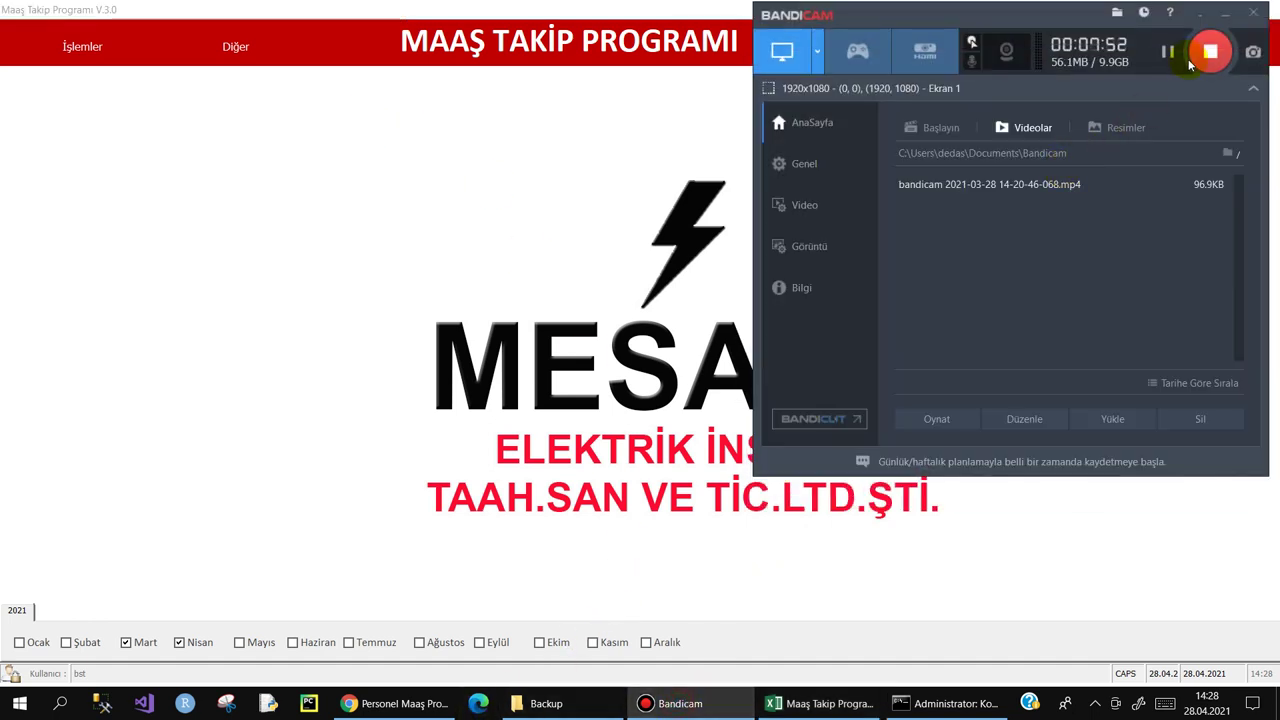